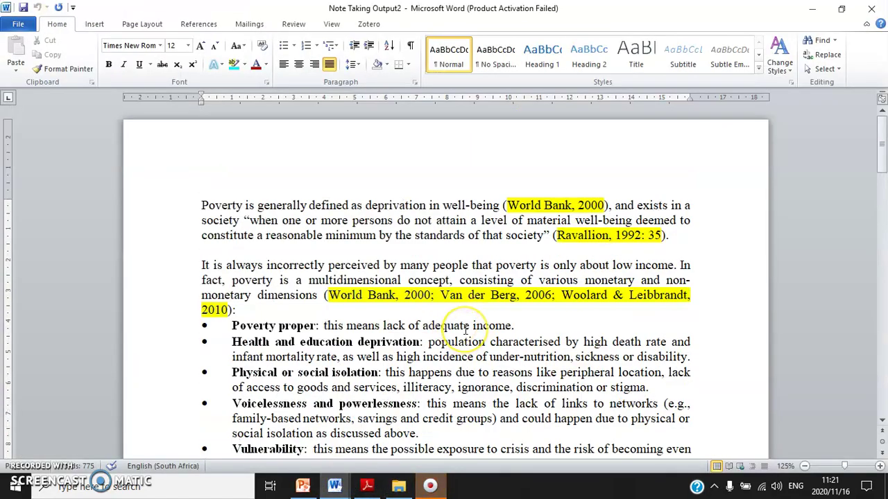
pyautogui.scroll(-20, 482, 328)
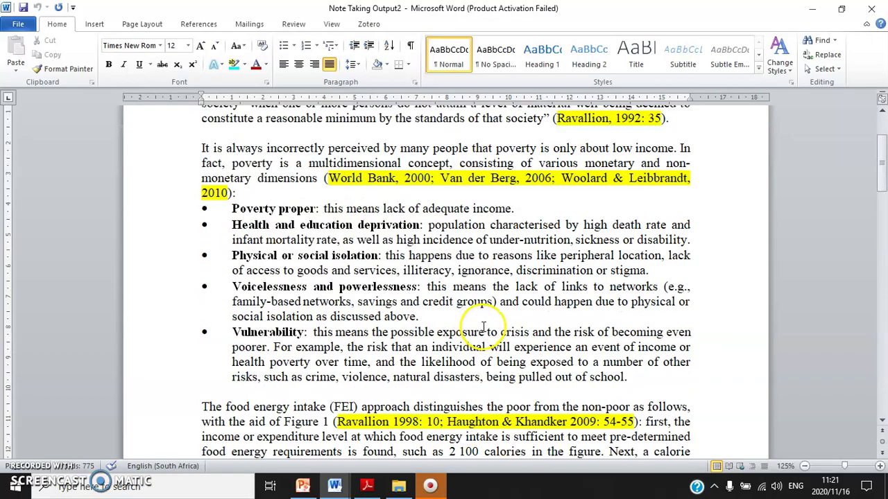
pyautogui.scroll(-5, 478, 322)
pyautogui.scroll(20, 475, 321)
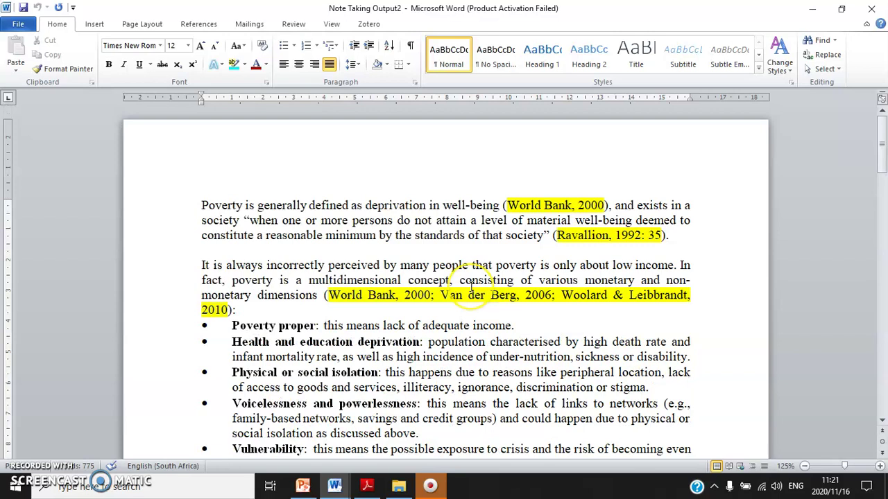
pyautogui.scroll(-1, 385, 278)
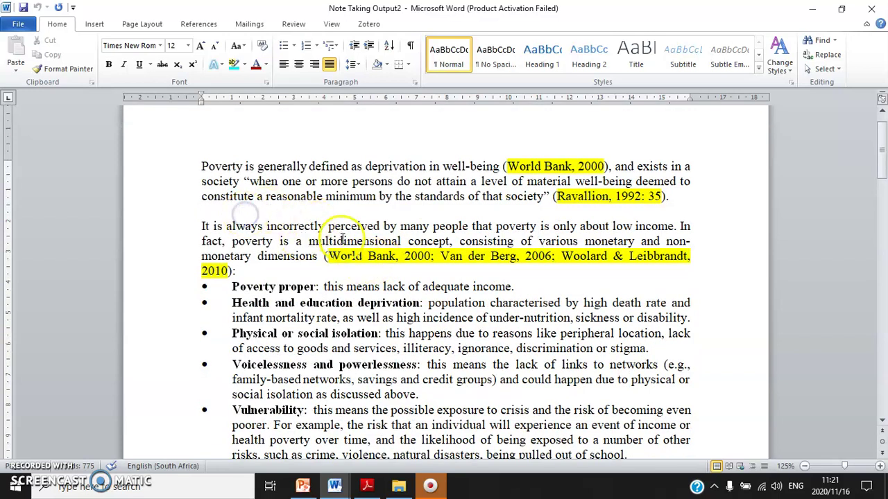
pyautogui.scroll(-5, 384, 293)
pyautogui.scroll(6, 384, 293)
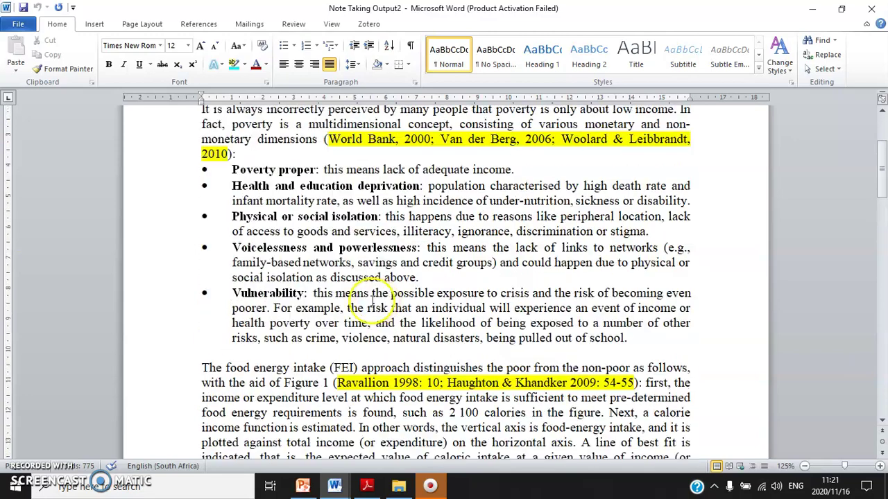
pyautogui.scroll(-1, 317, 214)
# Set the document zoom to 150%
pyautogui.moveTo(210, 167); pyautogui.dragTo(745, 198)
pyautogui.click(332, 24)
pyautogui.click(248, 51)
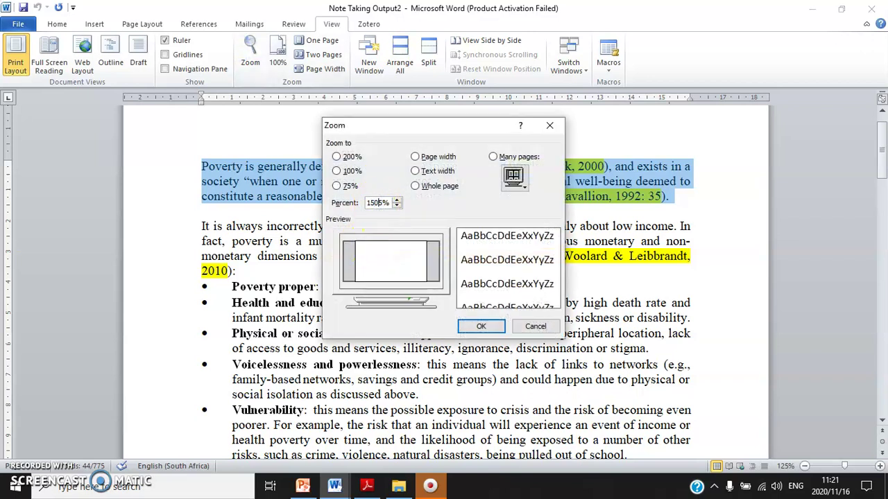
pyautogui.press('Return')
pyautogui.click(378, 280)
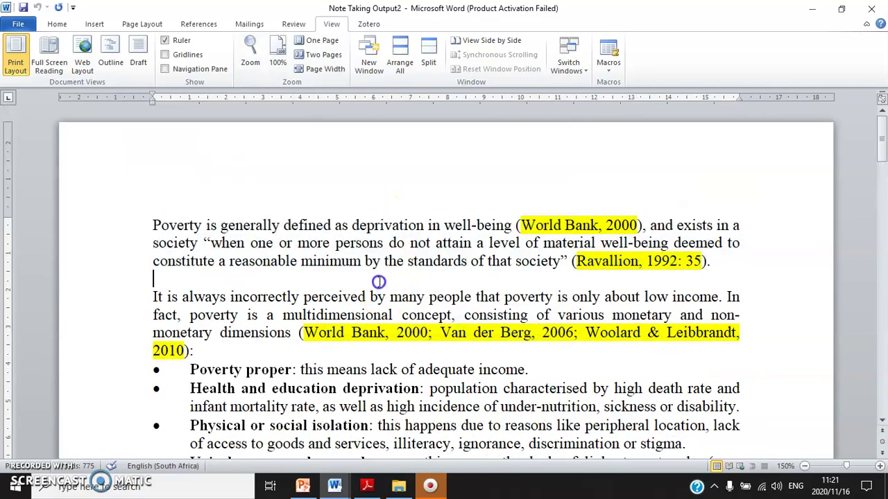
# Examine the whole opening paragraph that defines poverty, selecting it from end to start
pyautogui.moveTo(728, 262); pyautogui.dragTo(49, 224)
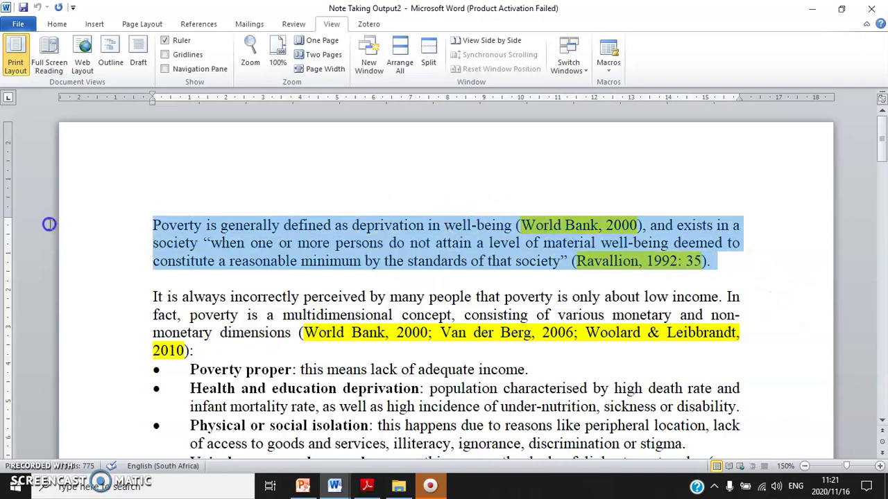
pyautogui.click(515, 238)
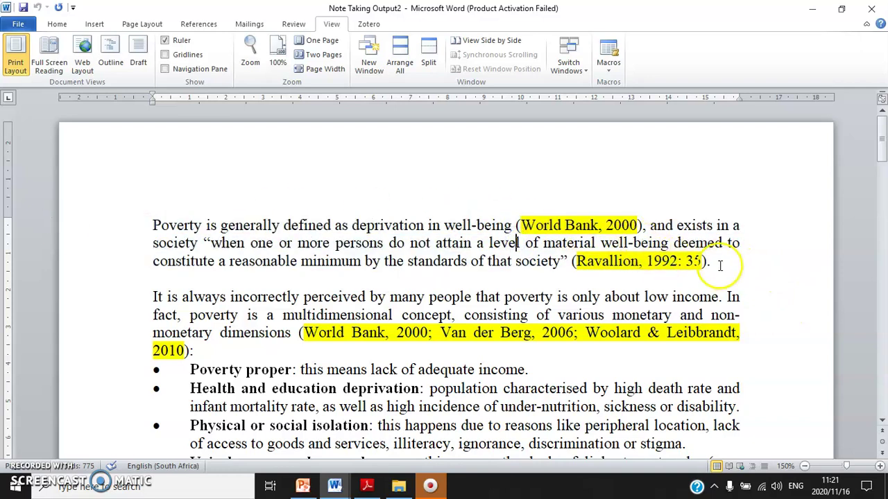
pyautogui.moveTo(718, 262); pyautogui.dragTo(39, 172)
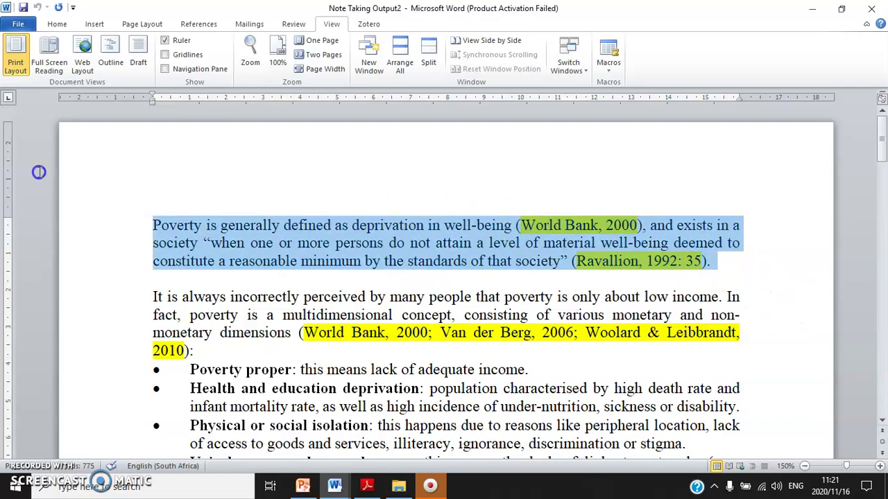
pyautogui.click(321, 263)
pyautogui.moveTo(721, 267); pyautogui.dragTo(45, 199)
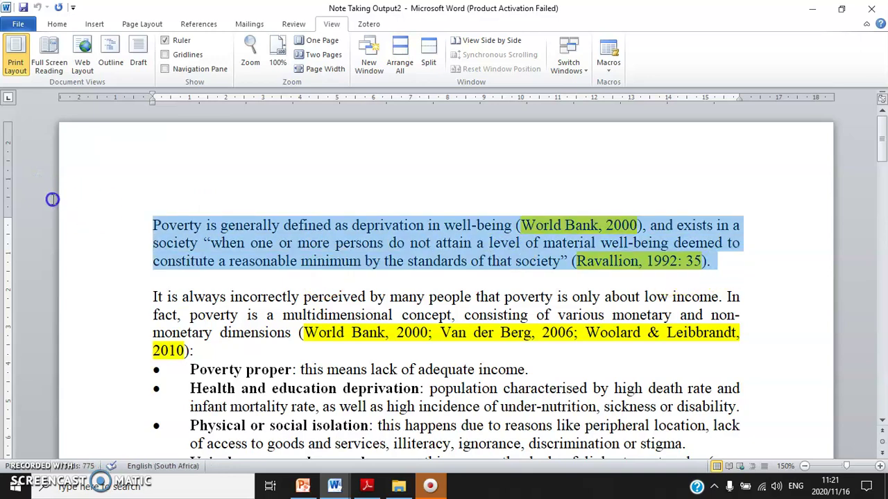
pyautogui.click(244, 273)
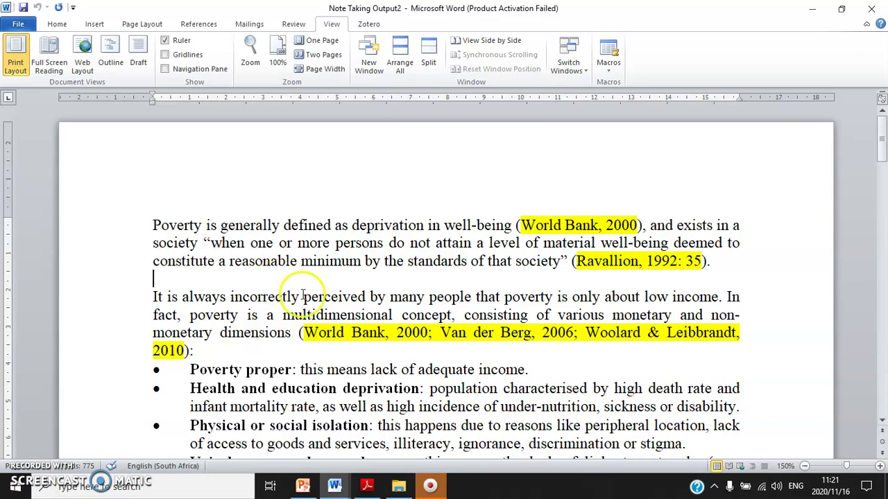
# Examine the quotation marks around the direct quote in the opening paragraph and the highlighted citation that follows it
pyautogui.scroll(-1, 340, 315)
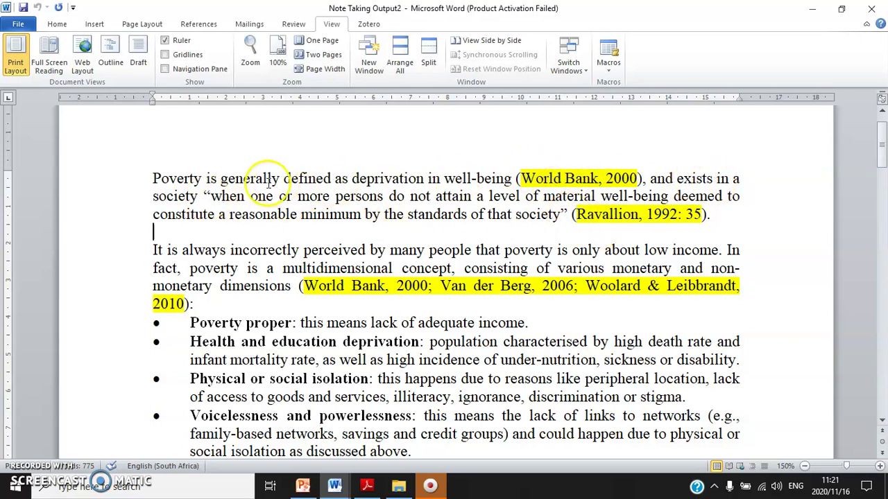
pyautogui.click(212, 198)
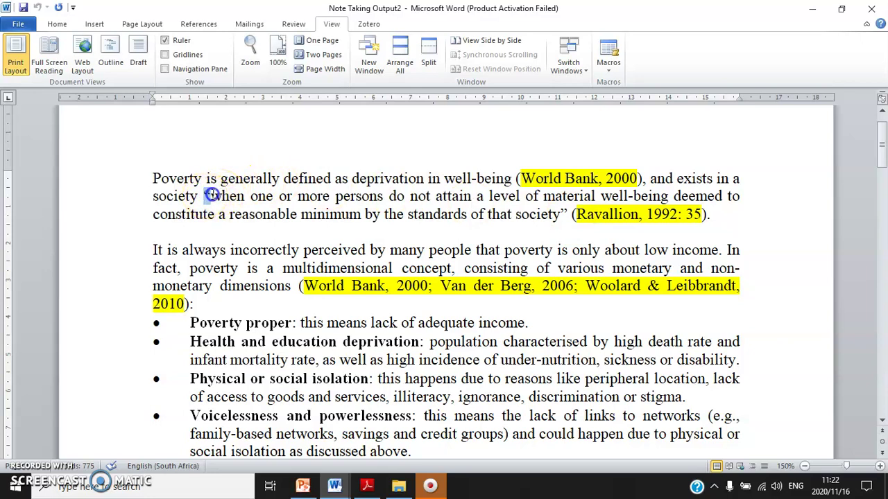
pyautogui.click(560, 215)
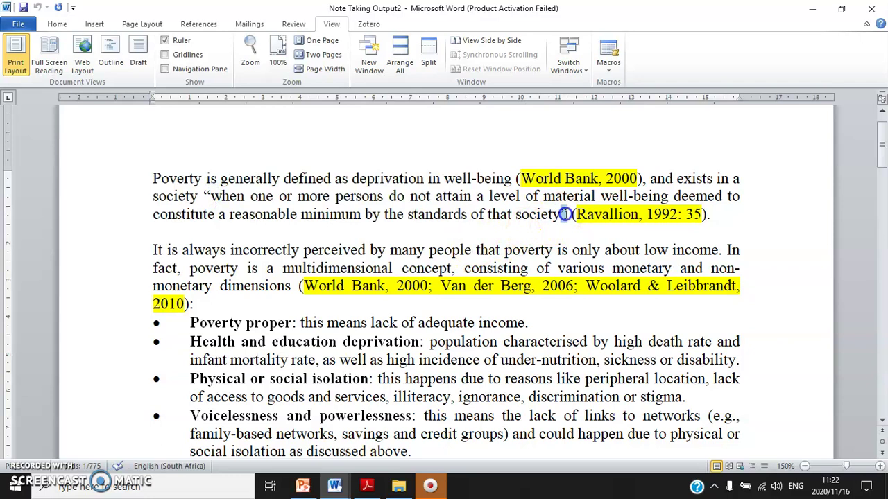
pyautogui.moveTo(566, 215); pyautogui.dragTo(682, 214)
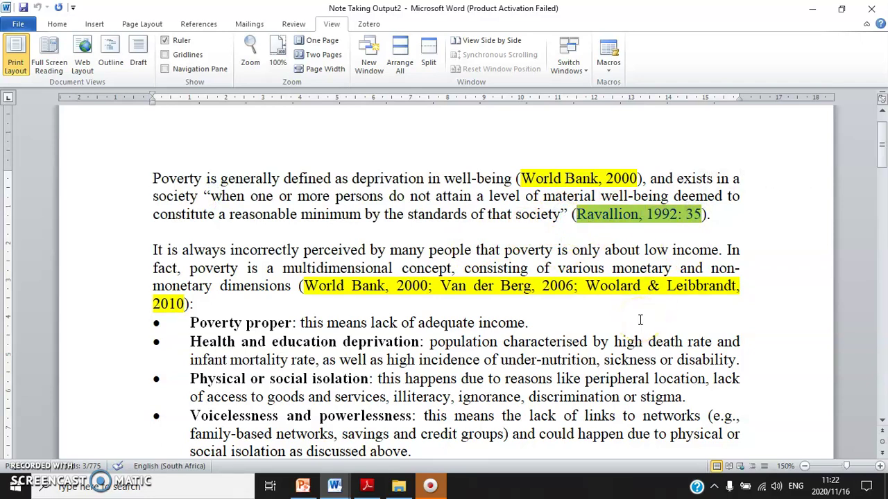
# Examine the highlighted group of citations that introduces the bulleted list of poverty dimensions
pyautogui.scroll(-3, 641, 319)
pyautogui.scroll(1, 589, 288)
pyautogui.moveTo(216, 223); pyautogui.dragTo(297, 391)
pyautogui.click(300, 390)
pyautogui.click(414, 220)
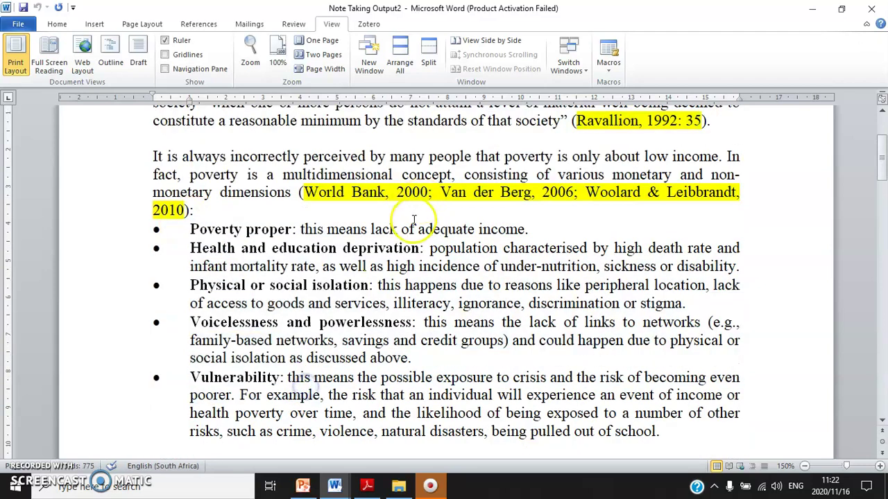
pyautogui.moveTo(303, 193); pyautogui.dragTo(528, 201)
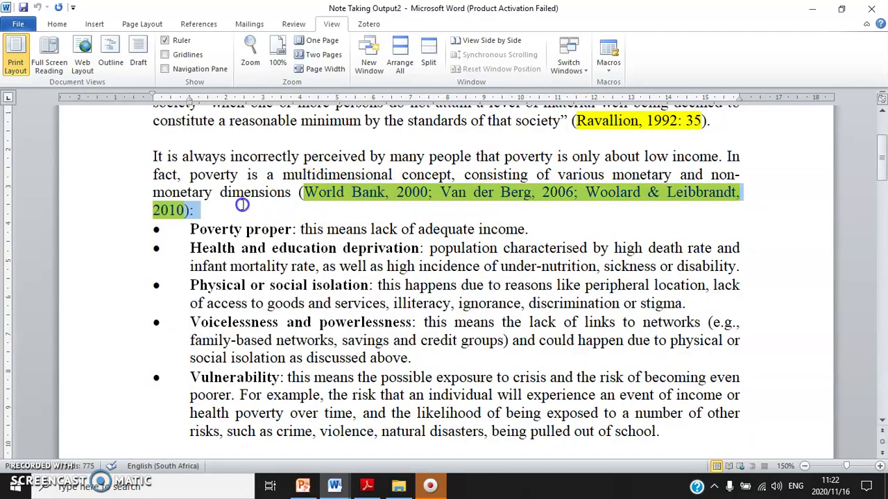
# Examine the five bulleted poverty dimensions, from Poverty proper to Vulnerability
pyautogui.moveTo(667, 436)
pyautogui.mouseDown()
pyautogui.moveTo(136, 250)
pyautogui.moveTo(125, 232)
pyautogui.mouseUp()
pyautogui.click(316, 286)
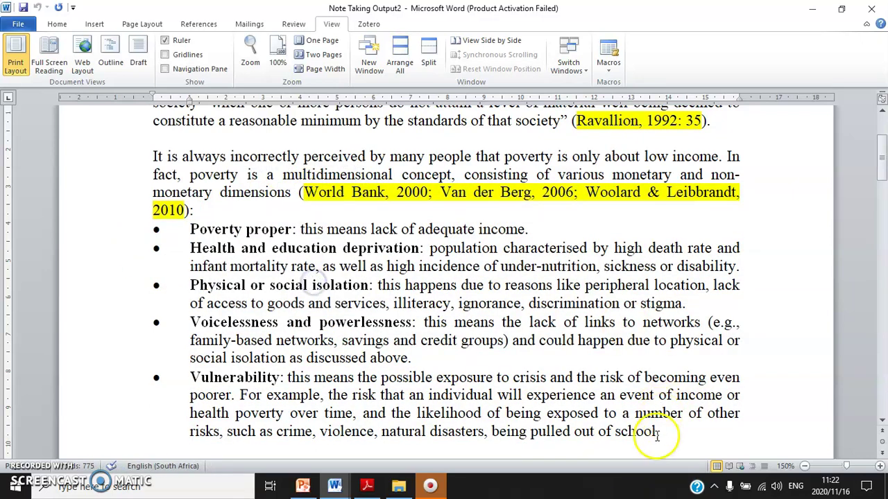
pyautogui.moveTo(191, 230); pyautogui.dragTo(346, 376)
pyautogui.click(345, 376)
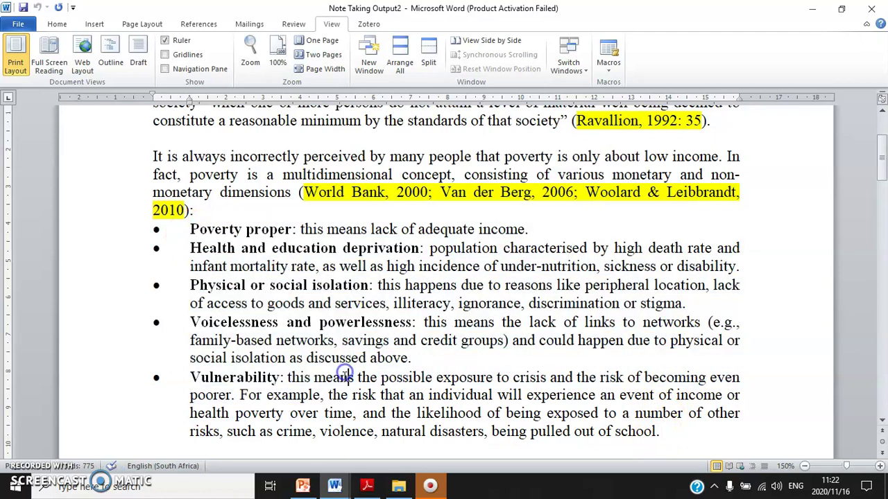
pyautogui.moveTo(190, 229)
pyautogui.mouseDown()
pyautogui.moveTo(234, 268)
pyautogui.moveTo(283, 379)
pyautogui.moveTo(181, 339)
pyautogui.moveTo(179, 233)
pyautogui.mouseUp()
pyautogui.click(283, 379)
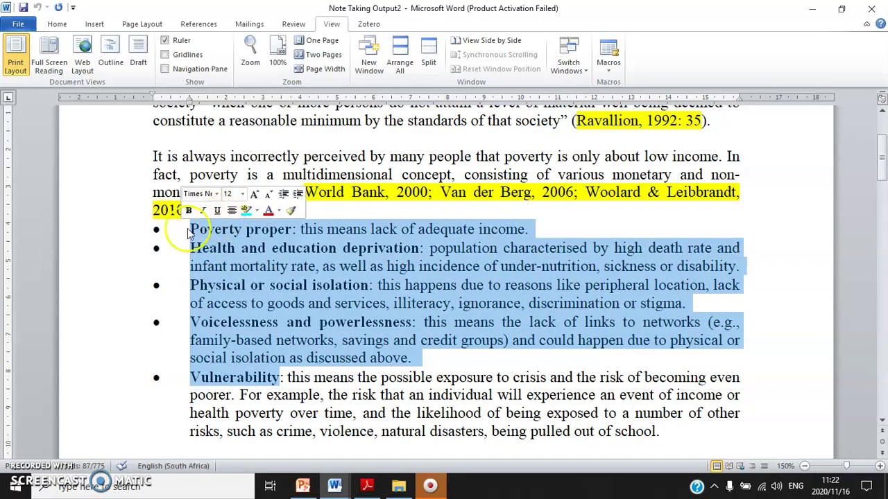
pyautogui.click(209, 229)
pyautogui.click(208, 215)
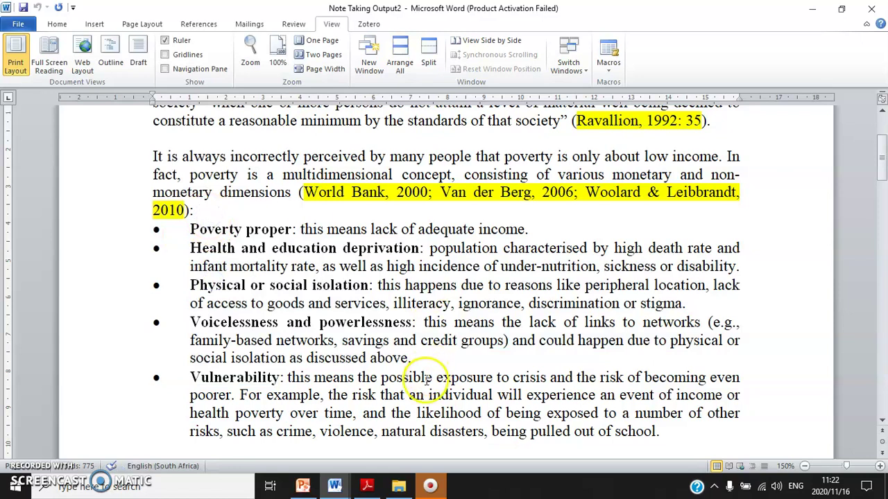
# Examine the full explanations in the "Voicelessness and powerlessness" and "Vulnerability" bullets
pyautogui.moveTo(417, 359); pyautogui.dragTo(214, 327)
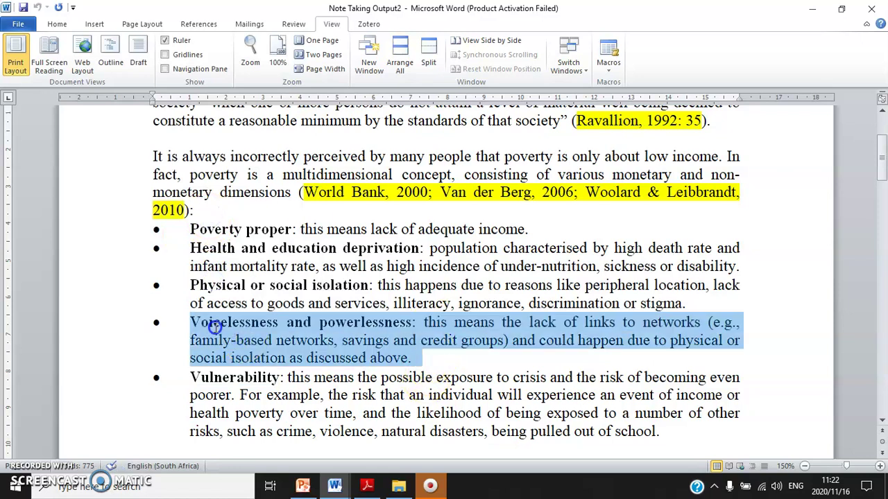
pyautogui.click(468, 361)
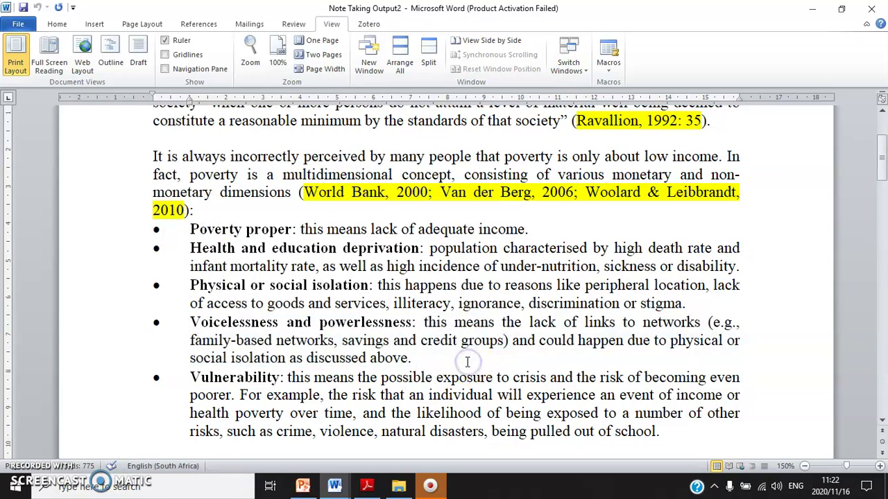
pyautogui.moveTo(676, 433); pyautogui.dragTo(151, 379)
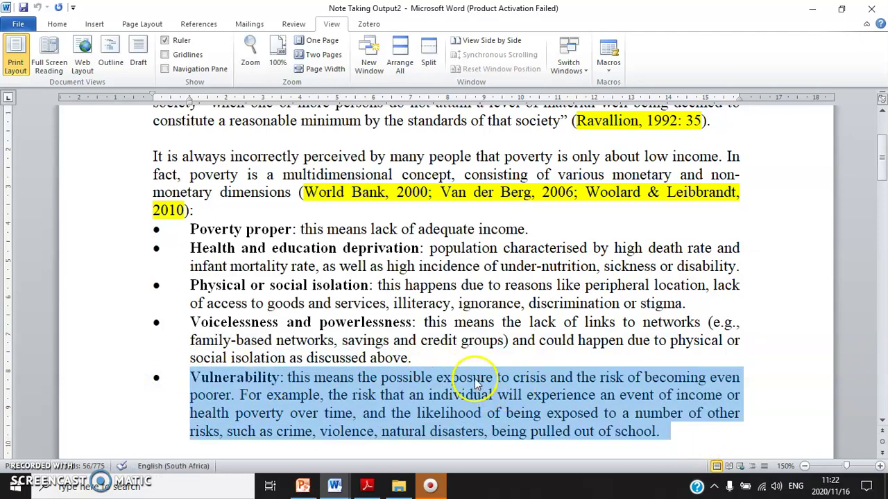
pyautogui.click(519, 362)
pyautogui.moveTo(668, 436); pyautogui.dragTo(201, 374)
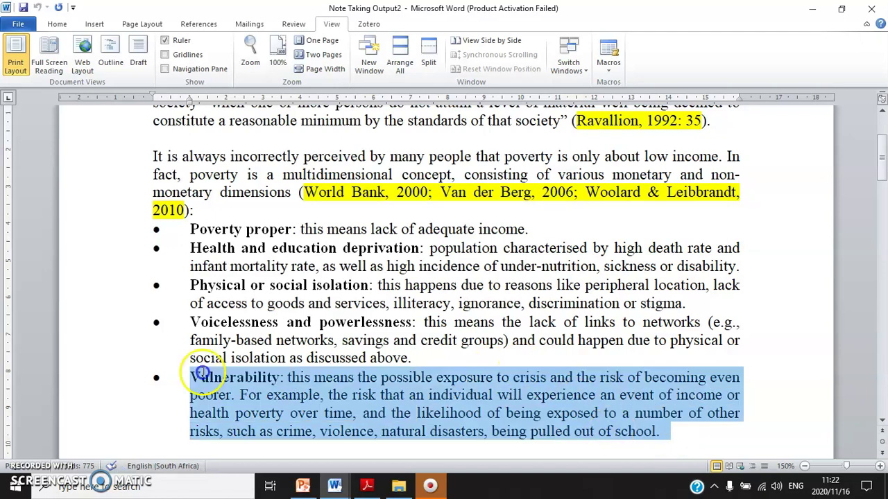
# Examine Figure 1 on the food-energy intake approach together with its caption
pyautogui.scroll(-3, 391, 377)
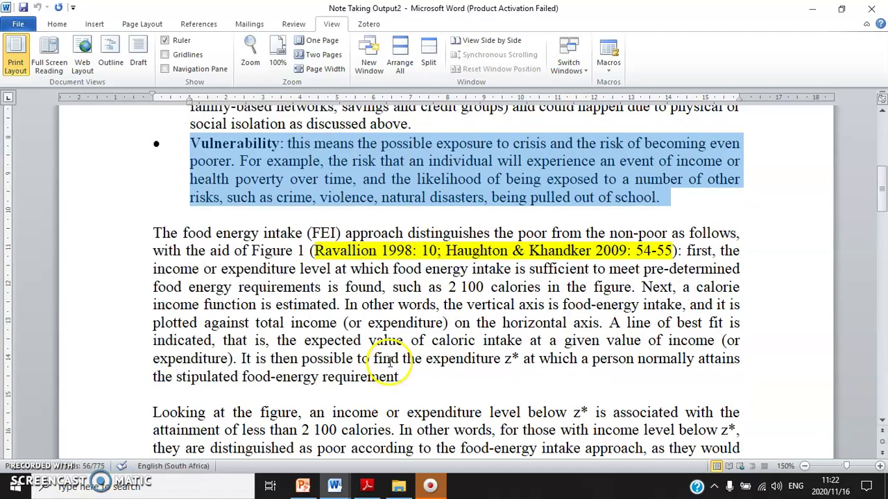
pyautogui.scroll(-4, 392, 362)
pyautogui.moveTo(212, 221); pyautogui.dragTo(130, 220)
pyautogui.moveTo(338, 220); pyautogui.dragTo(153, 219)
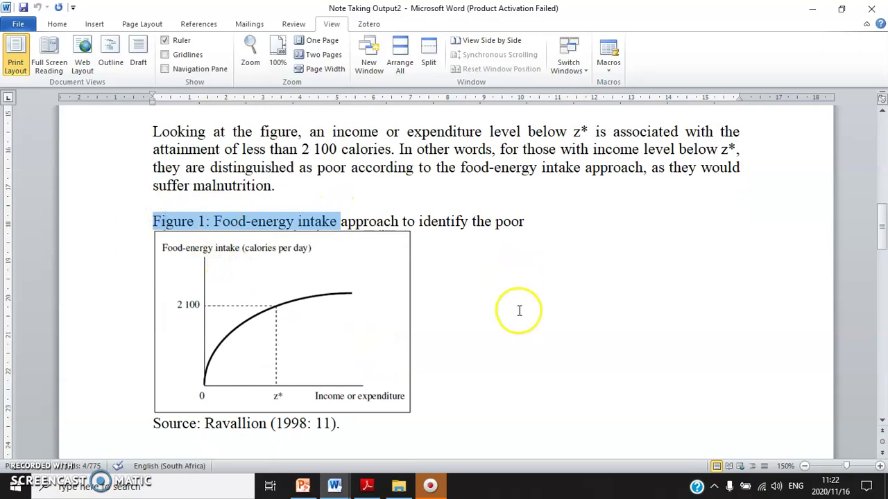
pyautogui.scroll(7, 513, 319)
pyautogui.scroll(-7, 527, 322)
pyautogui.moveTo(375, 351); pyautogui.dragTo(522, 363)
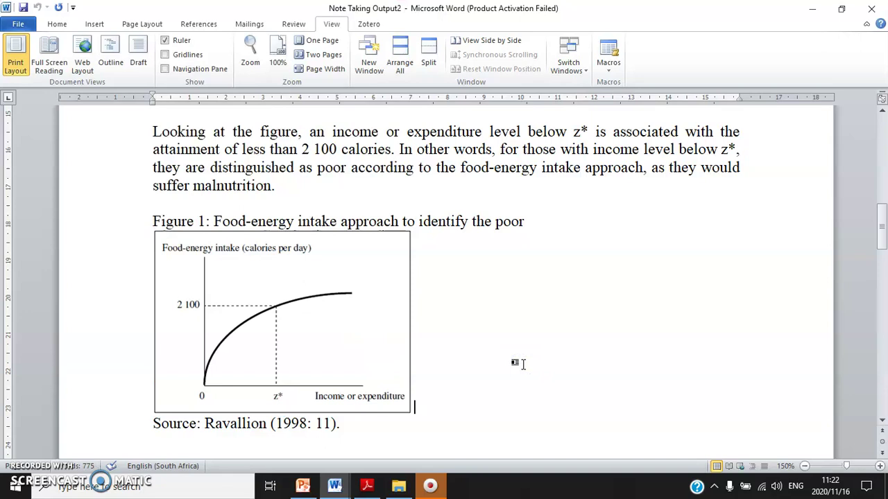
# Examine the highlighted citations and explanation in the food energy intake (FEI) paragraph, and how they relate to the Figure 1 caption
pyautogui.scroll(6, 523, 364)
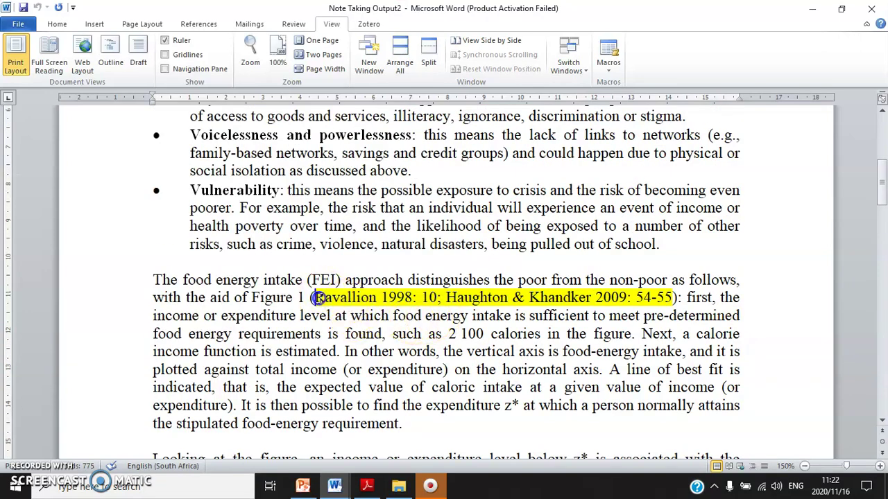
pyautogui.moveTo(313, 297); pyautogui.dragTo(631, 299)
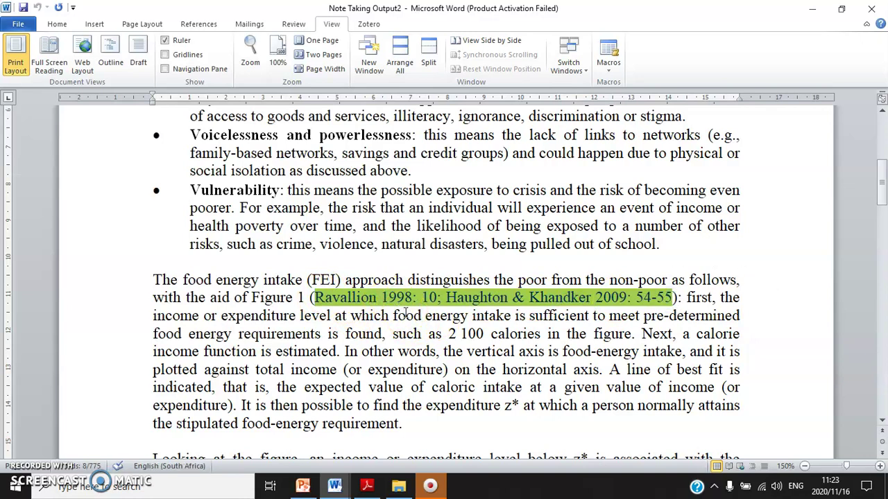
pyautogui.scroll(-4, 417, 291)
pyautogui.moveTo(413, 236); pyautogui.dragTo(119, 191)
pyautogui.scroll(-5, 293, 255)
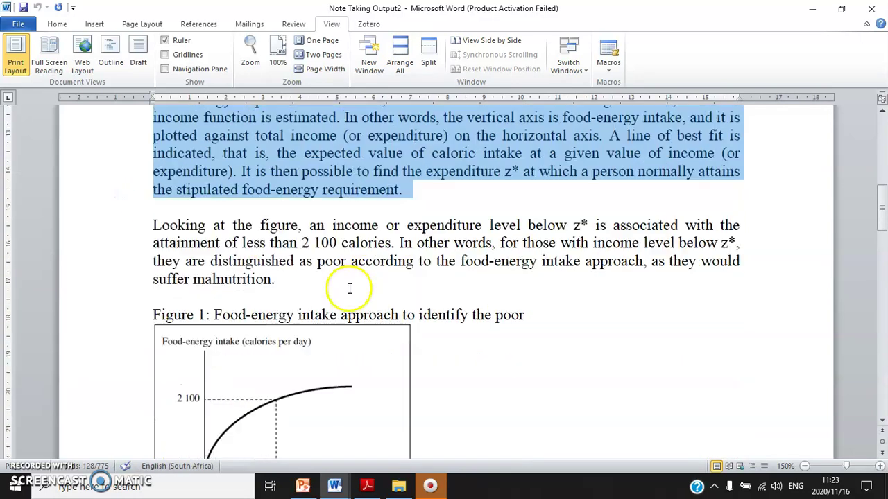
pyautogui.moveTo(311, 270); pyautogui.dragTo(135, 251)
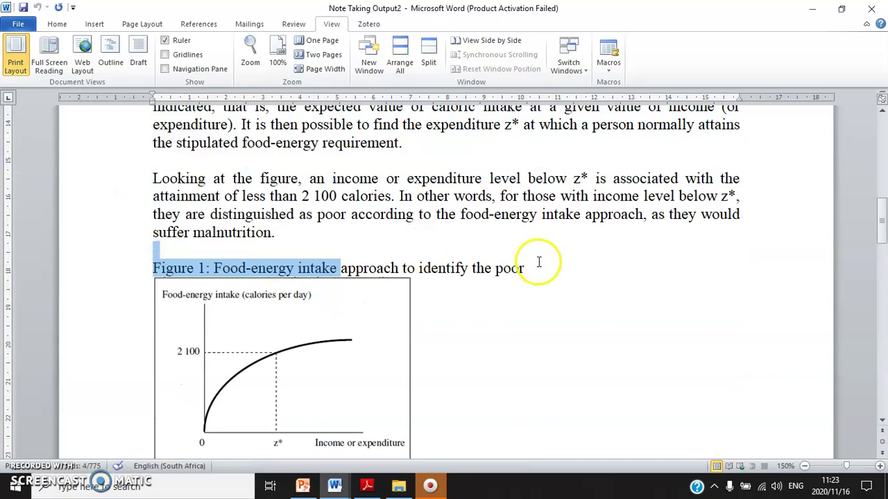
# Skim the rest of the document, from Figure 1 through the gendered poverty literature review to the paragraph starting "To conclude"
pyautogui.scroll(-3, 530, 268)
pyautogui.scroll(-15, 527, 268)
pyautogui.scroll(2, 422, 254)
pyautogui.click(414, 247)
pyautogui.scroll(-10, 414, 246)
pyautogui.scroll(15, 396, 274)
pyautogui.scroll(-15, 396, 273)
pyautogui.scroll(14, 401, 279)
pyautogui.scroll(1, 401, 279)
pyautogui.click(390, 332)
pyautogui.scroll(-4, 390, 333)
pyautogui.scroll(3, 393, 326)
pyautogui.click(412, 272)
pyautogui.scroll(-3, 430, 274)
pyautogui.scroll(-4, 451, 274)
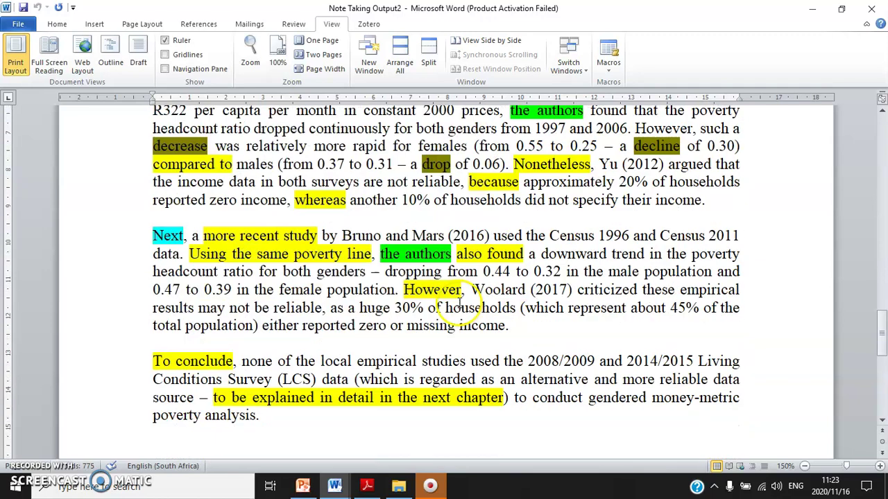
# Select the highlighted phrase "only a handful of studies" in the paragraph beginning "Since the advent of democracy"
pyautogui.scroll(6, 457, 312)
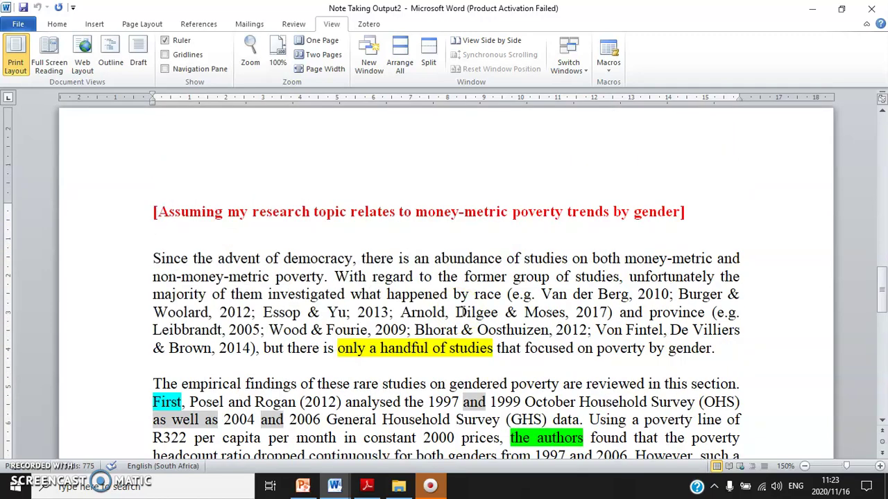
pyautogui.moveTo(336, 349)
pyautogui.mouseDown()
pyautogui.moveTo(494, 351)
pyautogui.moveTo(486, 355)
pyautogui.mouseUp()
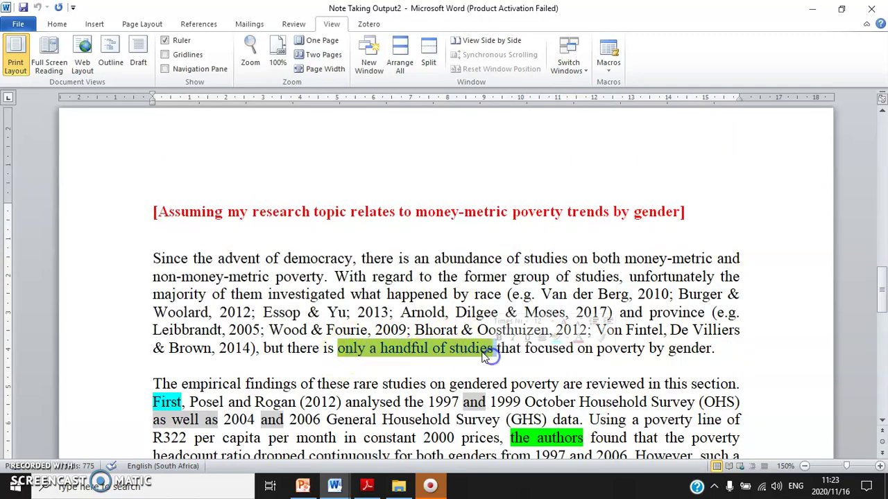
# Examine the phrase "only a handful of studies" and the highlighted "and", "First" and "the authors" by selecting each one
pyautogui.click(465, 385)
pyautogui.scroll(-3, 465, 389)
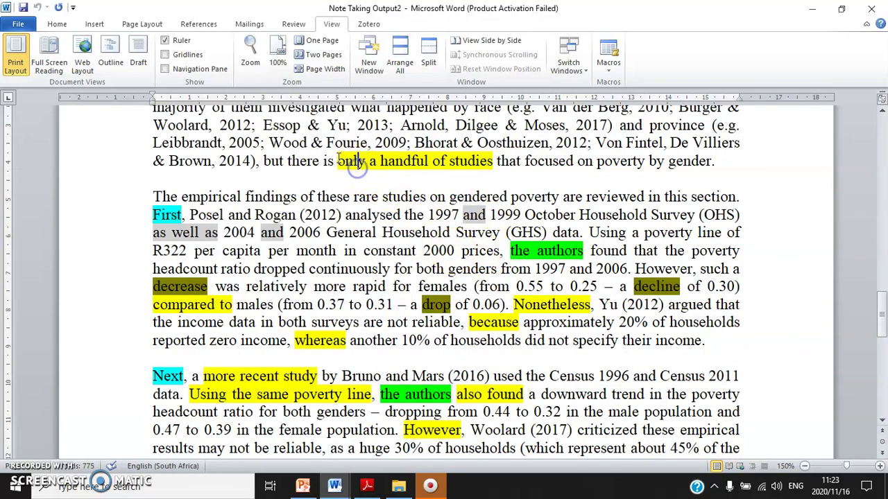
pyautogui.moveTo(354, 165); pyautogui.dragTo(471, 162)
pyautogui.scroll(1, 354, 201)
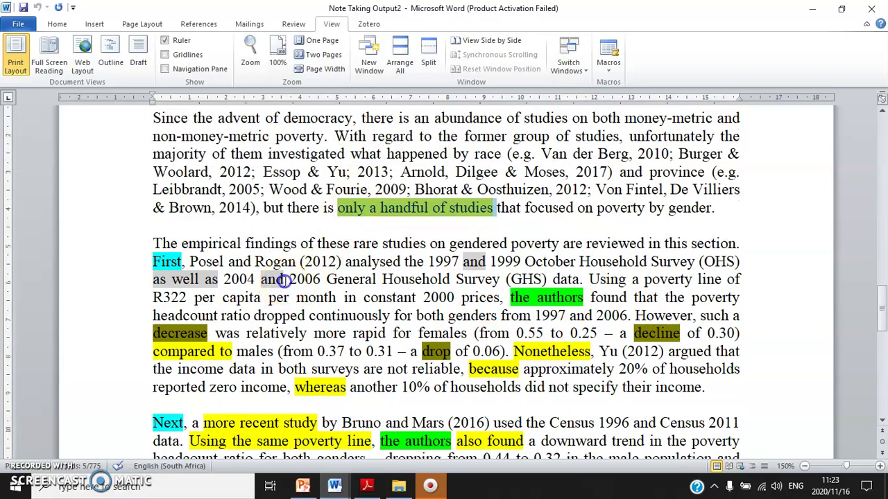
pyautogui.doubleClick(264, 281)
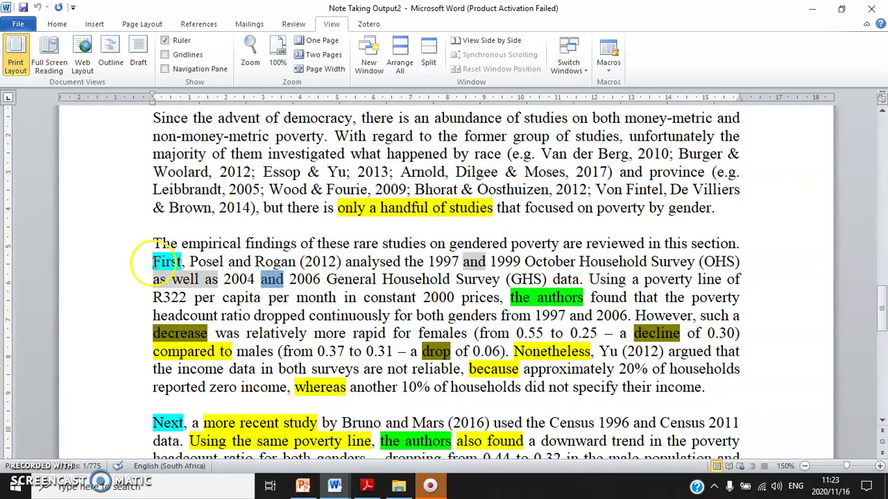
pyautogui.doubleClick(177, 262)
pyautogui.moveTo(511, 298); pyautogui.dragTo(579, 297)
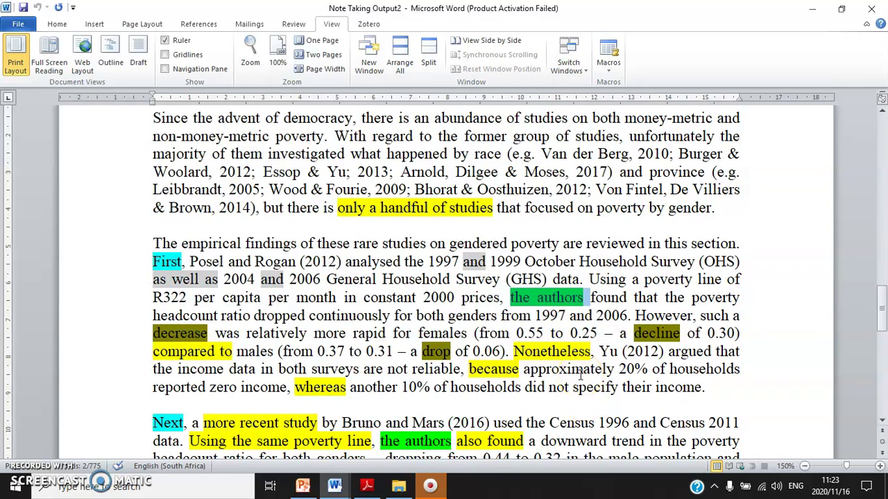
# Select the synonyms "decline", "drop" and "decrease" in the paragraph starting "The empirical findings" to compare the wording
pyautogui.scroll(-3, 579, 373)
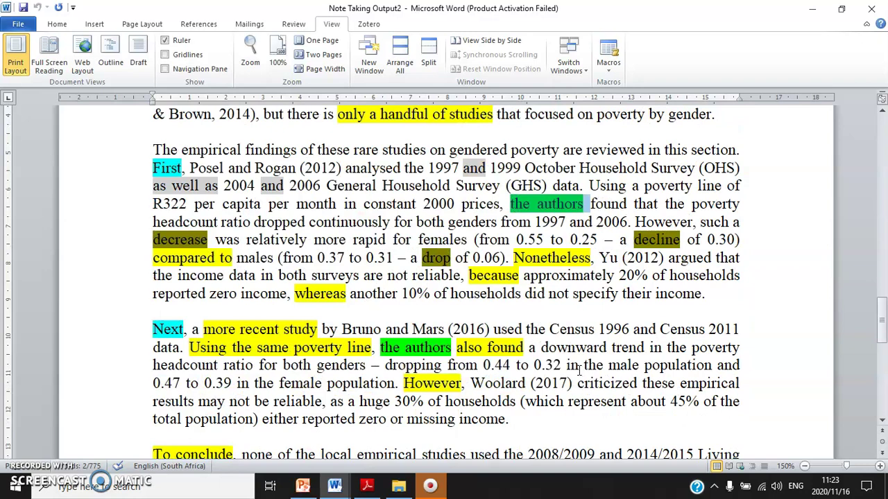
pyautogui.click(637, 239)
pyautogui.click(668, 240)
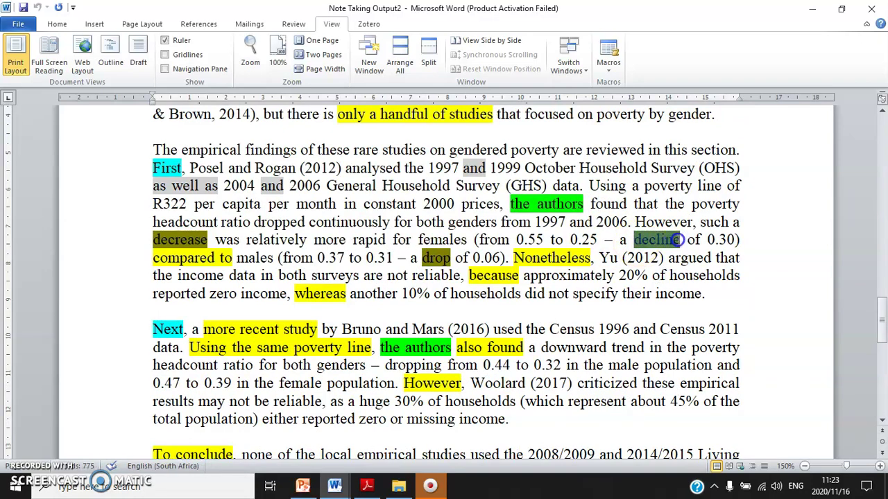
pyautogui.doubleClick(424, 258)
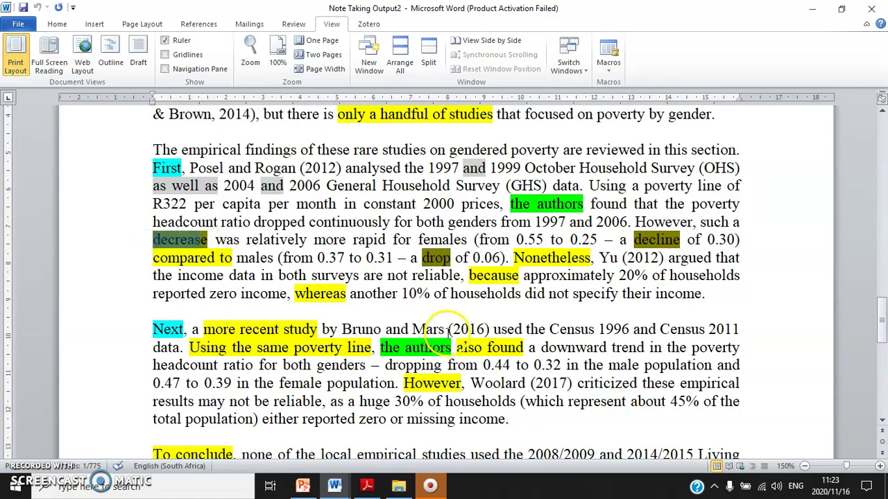
# Review the highlighted linking phrases across the gendered poverty section, including the paragraphs starting "Next" and "To conclude"
pyautogui.scroll(-5, 458, 338)
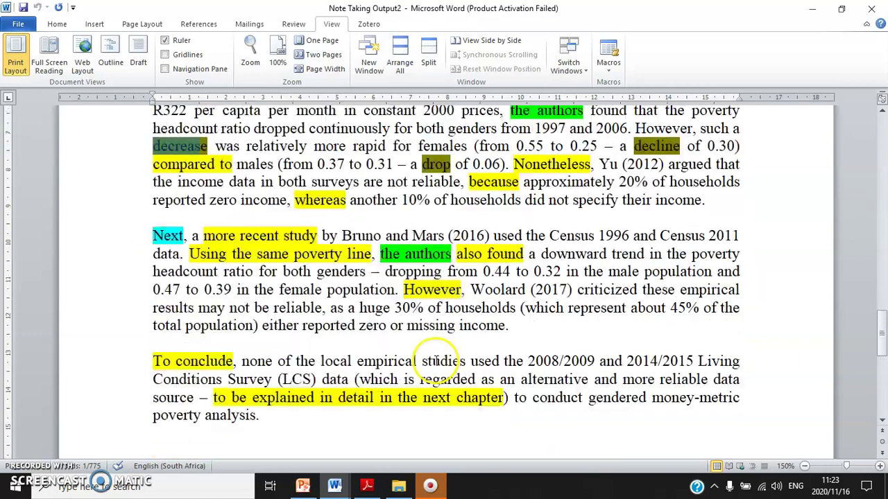
pyautogui.scroll(4, 426, 360)
pyautogui.scroll(-6, 426, 361)
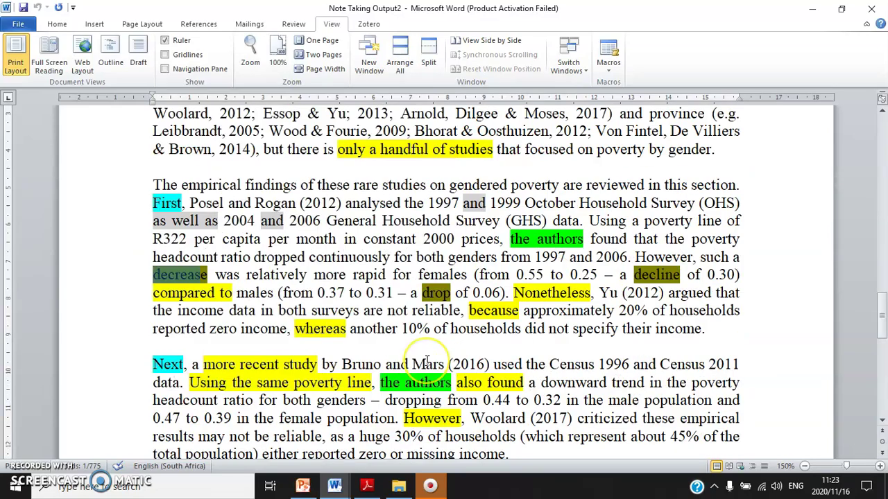
pyautogui.scroll(3, 426, 361)
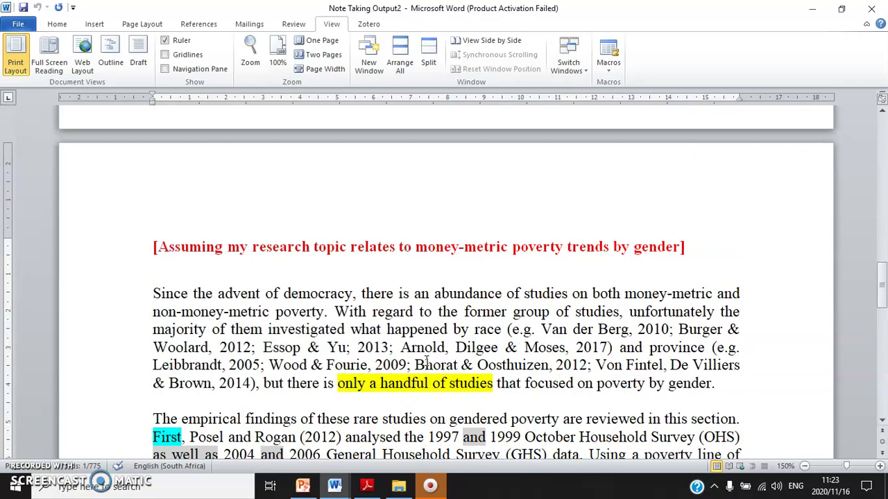
pyautogui.scroll(-8, 426, 361)
pyautogui.scroll(3, 307, 131)
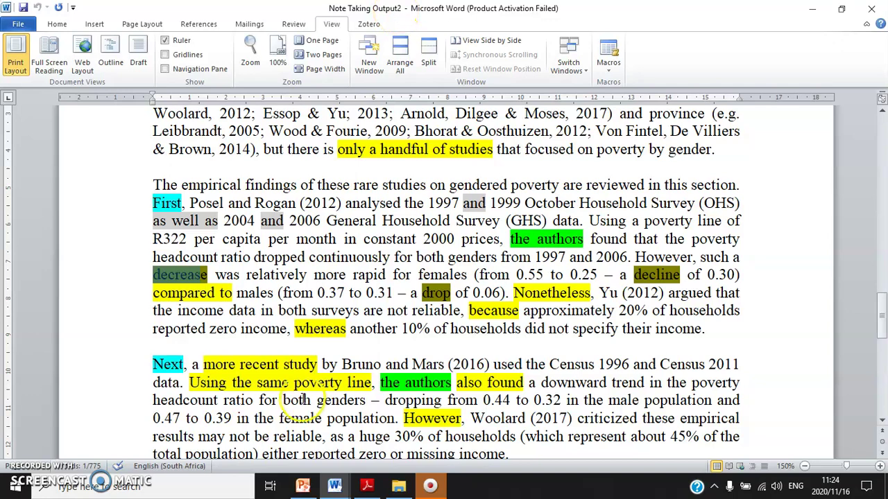
# Return to the beginning of Note Taking Output2 and close the document
pyautogui.scroll(20, 278, 361)
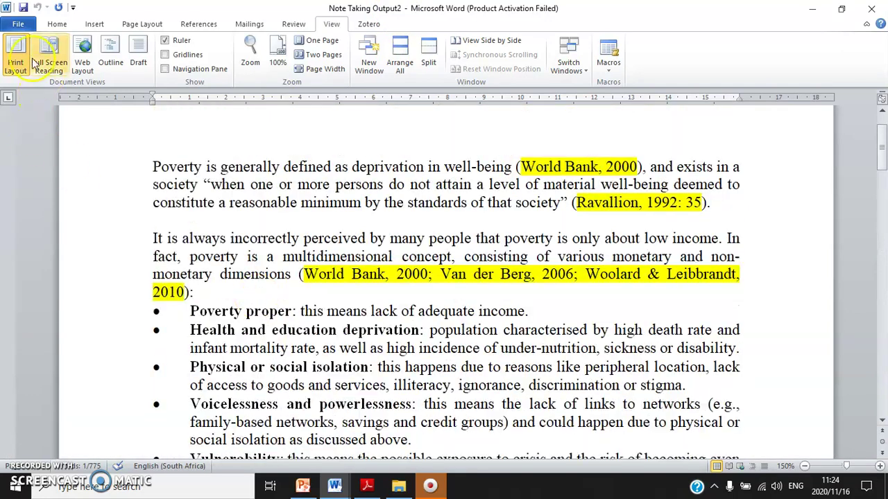
pyautogui.click(18, 23)
pyautogui.click(31, 94)
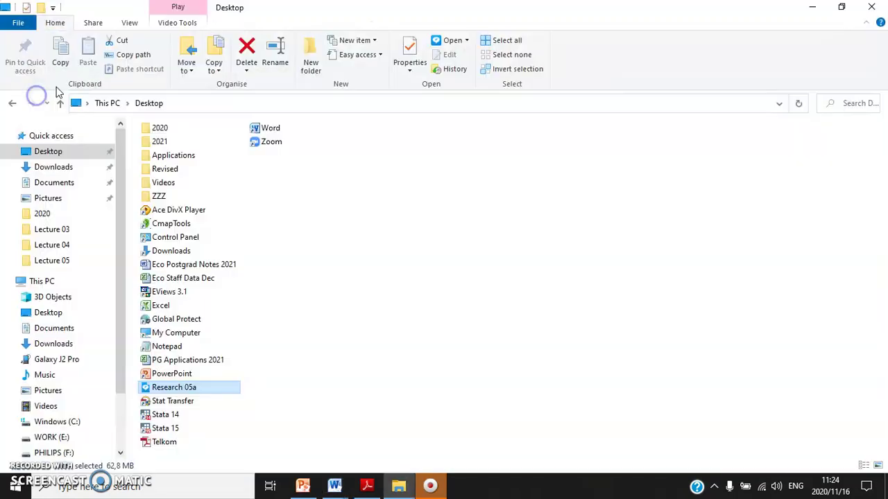
# In File Explorer, open the document Note Taking Output3 from the folder Videos > ECO701 > Lecture 05
pyautogui.moveTo(334, 485)
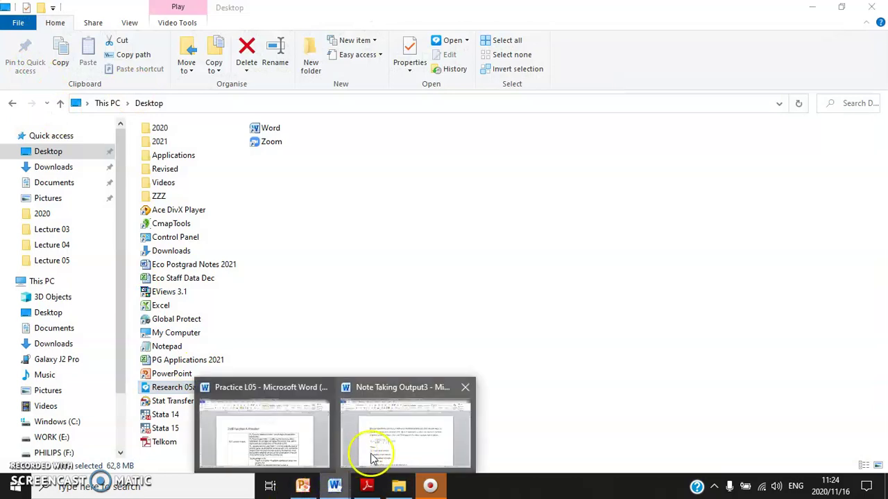
pyautogui.doubleClick(164, 182)
pyautogui.doubleClick(166, 173)
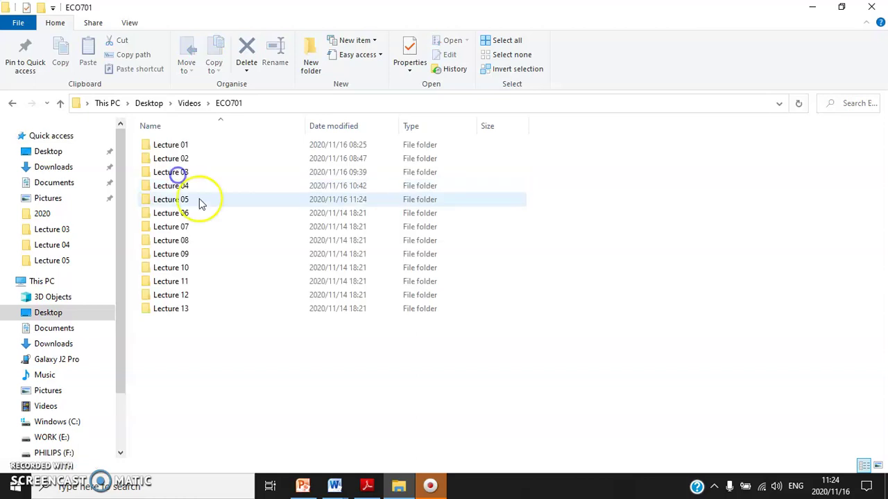
pyautogui.doubleClick(186, 199)
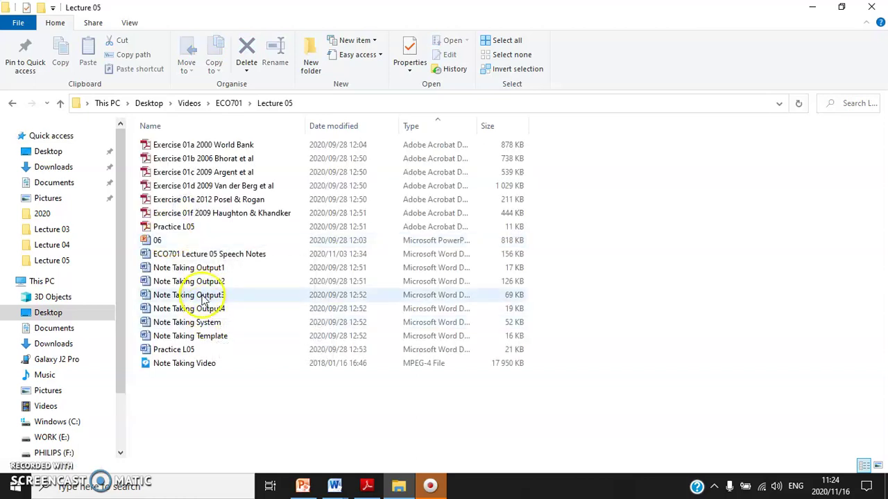
pyautogui.click(203, 297)
pyautogui.doubleClick(203, 297)
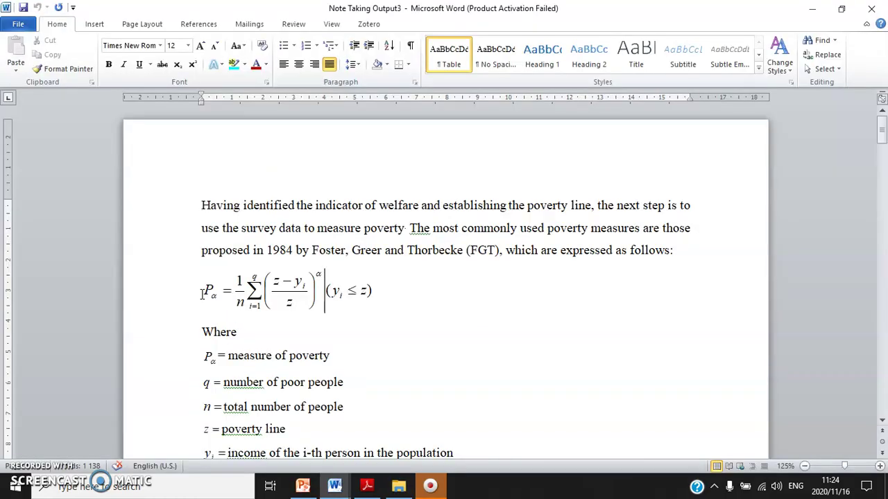
# Examine the FGT poverty equation, Table 5.3, the headcount index explanation and Table 5.4
pyautogui.scroll(-8, 404, 309)
pyautogui.scroll(8, 405, 315)
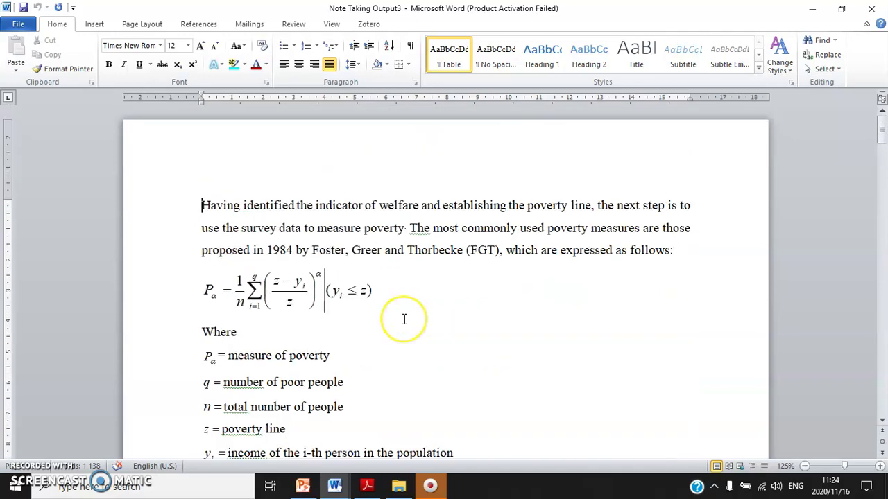
pyautogui.scroll(-12, 405, 319)
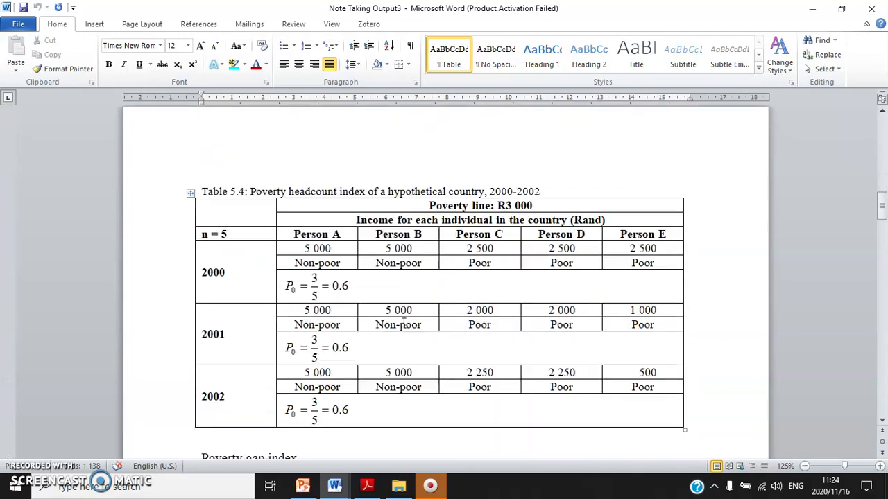
pyautogui.scroll(13, 399, 319)
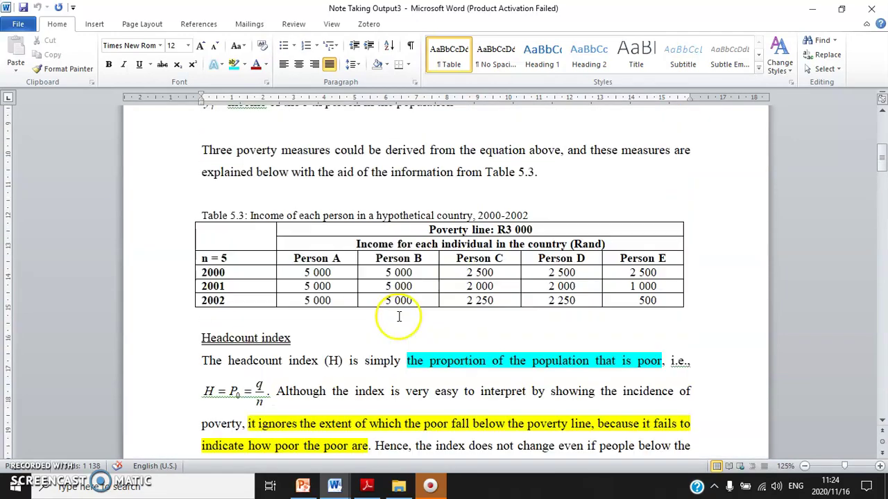
# Examine Table 5.6, selecting the start of its caption, and the squared poverty gap index explanation above it
pyautogui.moveTo(883, 139); pyautogui.dragTo(882, 380)
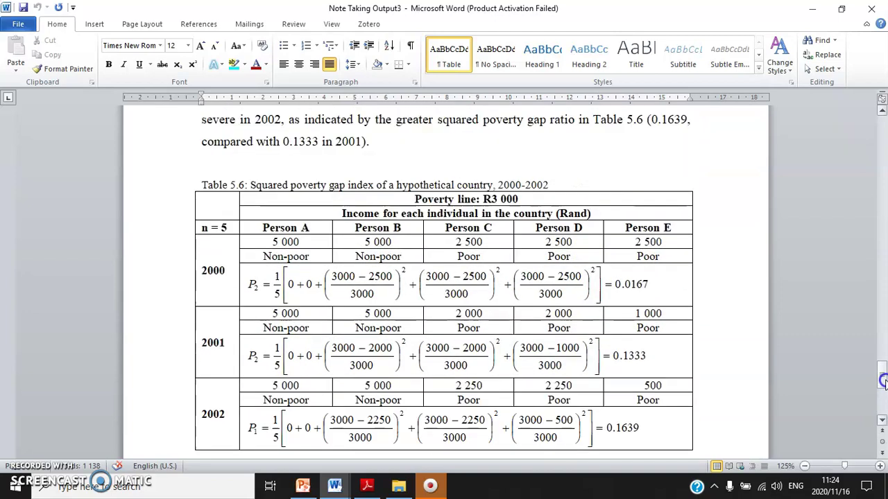
pyautogui.moveTo(264, 181); pyautogui.dragTo(199, 188)
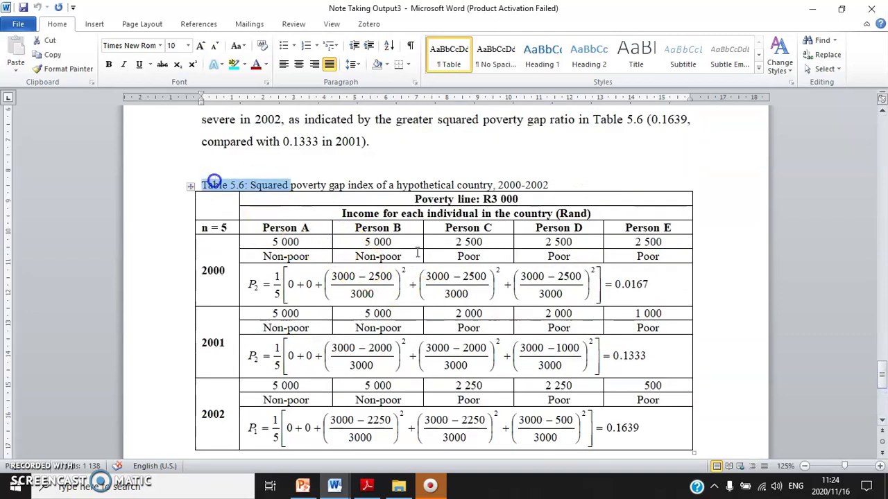
pyautogui.scroll(-5, 488, 282)
pyautogui.scroll(20, 489, 287)
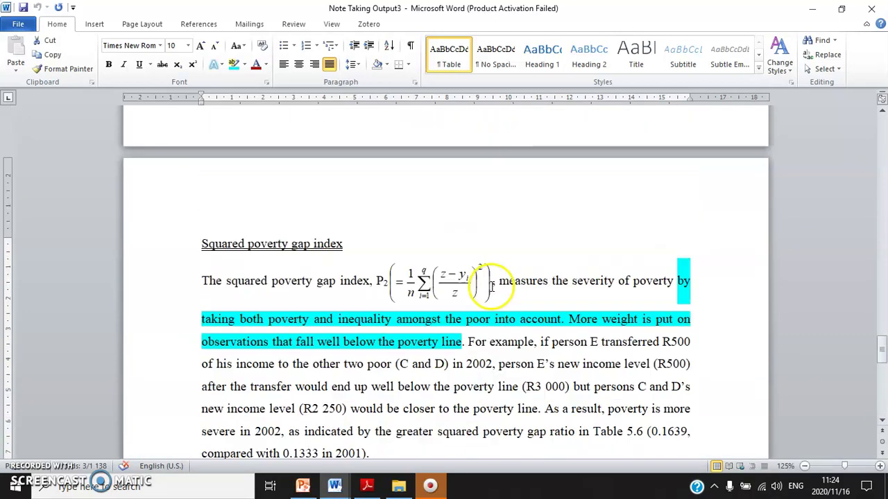
pyautogui.scroll(15, 505, 277)
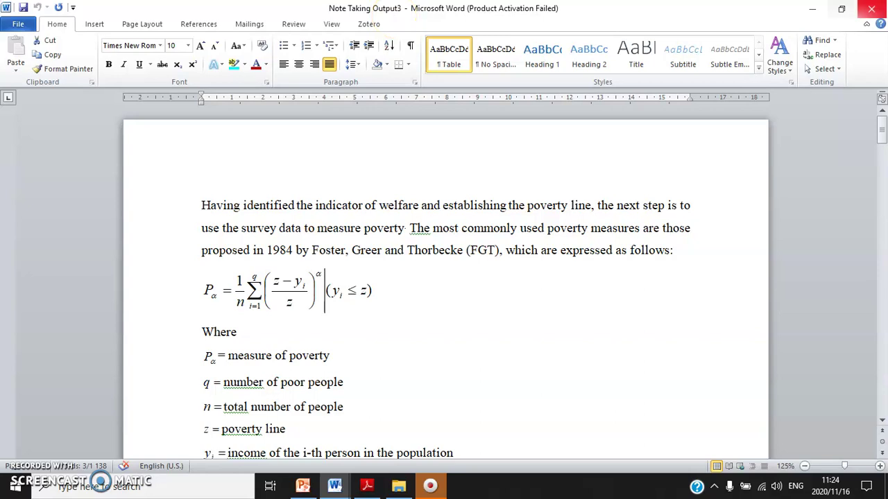
# Leave Note Taking Output3 and bring up the document Note Taking Output4 from the Lecture 05 folder
pyautogui.click(810, 9)
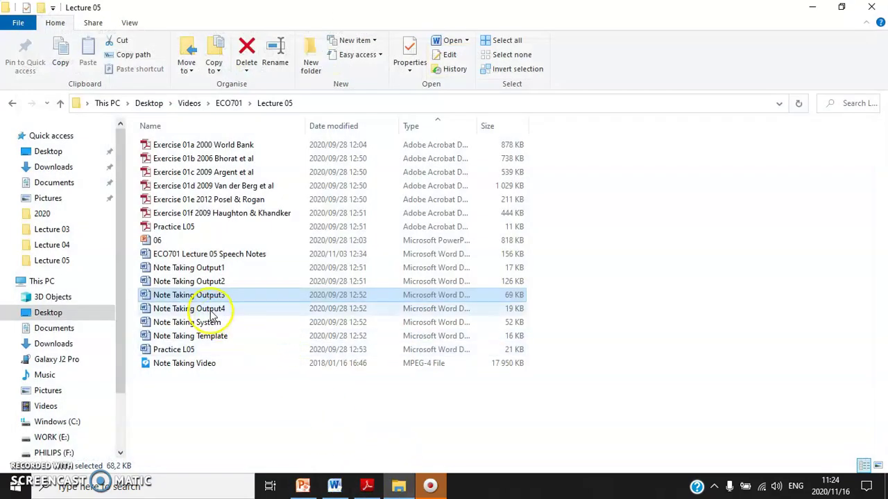
pyautogui.hotkey('alt', 'Tab')
pyautogui.hotkey('alt', 'Tab')
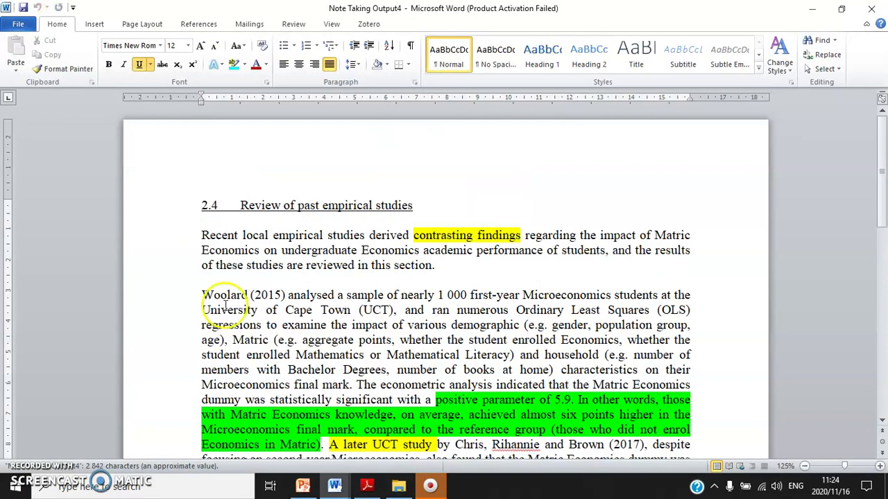
# Skim section 2.4 "Review of past empirical studies" from its introduction through the paragraph starting "In contrast"
pyautogui.scroll(-15, 411, 291)
pyautogui.scroll(15, 411, 324)
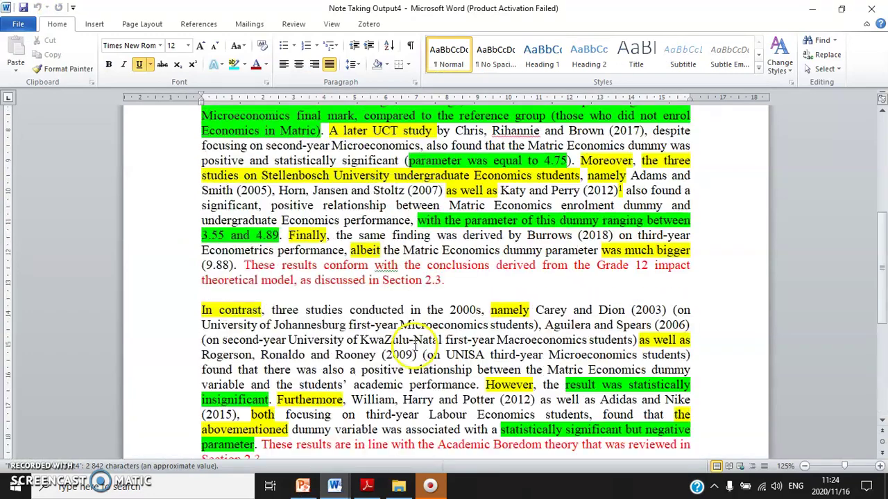
pyautogui.click(295, 217)
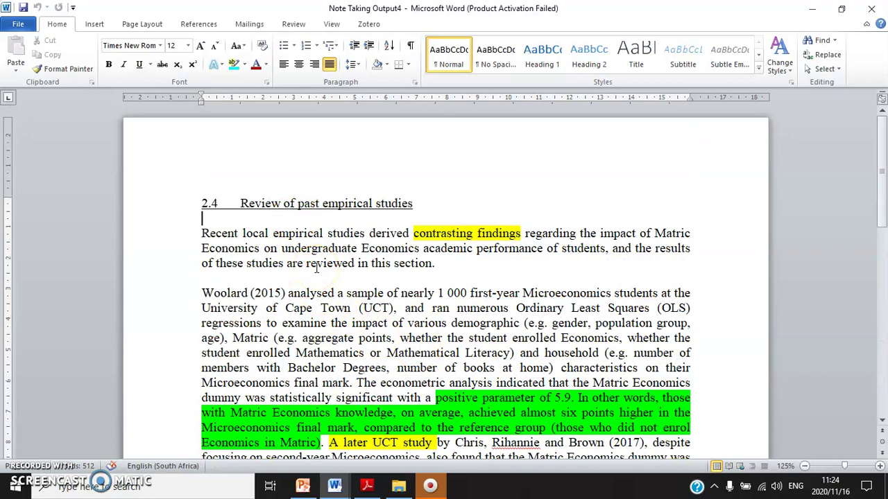
pyautogui.scroll(-7, 316, 267)
pyautogui.scroll(2, 351, 295)
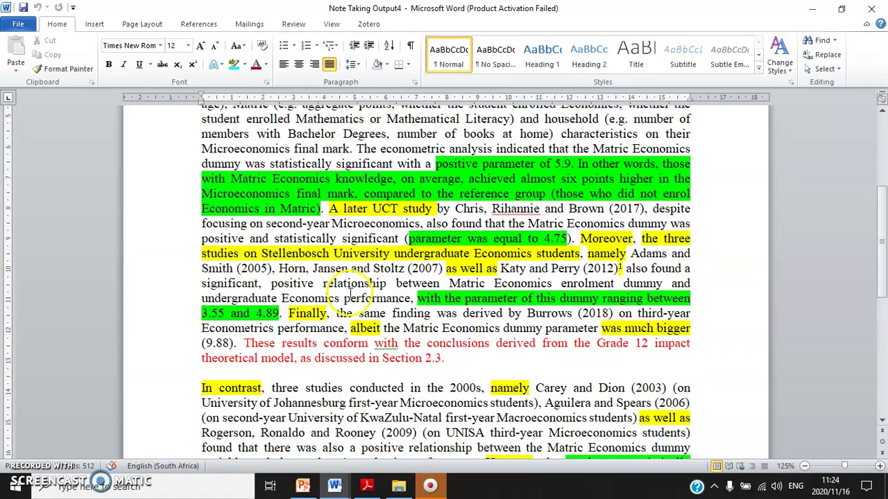
# Select the green passage starting "positive parameter of 5.9" and the red sentence on the Academic Boredom theory, clearing each selection
pyautogui.moveTo(435, 164); pyautogui.dragTo(444, 207)
pyautogui.click(432, 257)
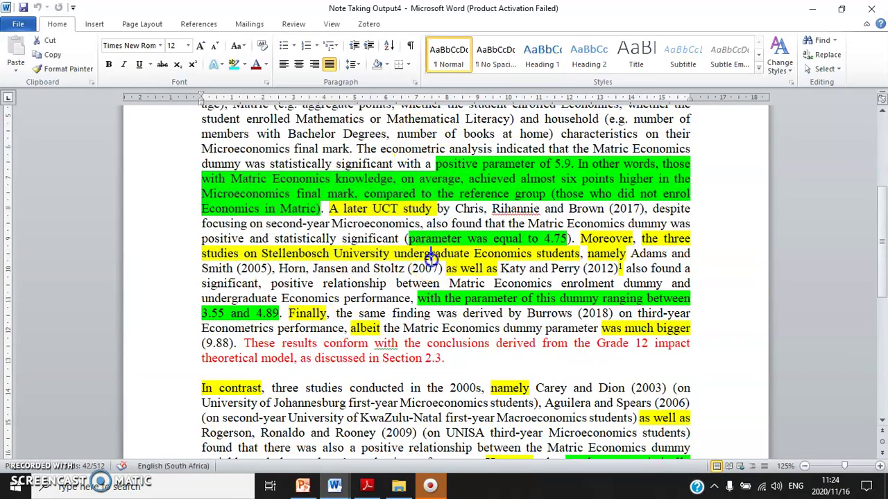
pyautogui.scroll(-5, 432, 257)
pyautogui.moveTo(278, 293); pyautogui.dragTo(297, 317)
pyautogui.click(291, 316)
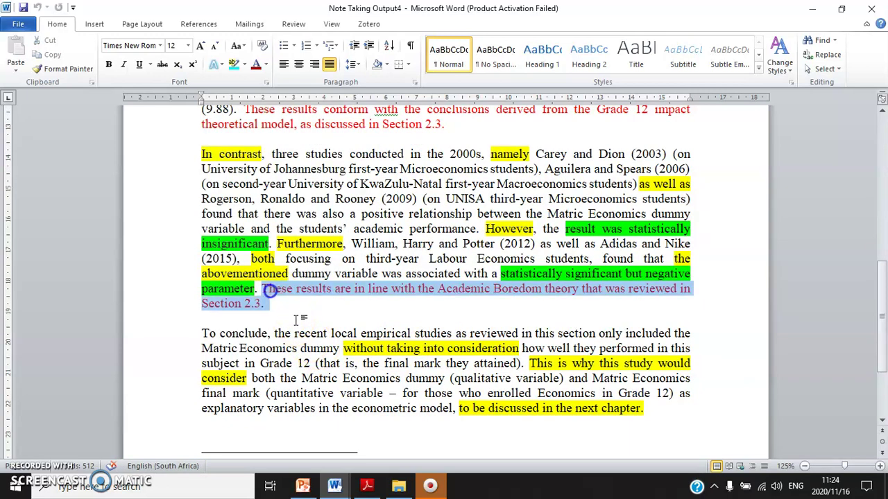
pyautogui.click(304, 333)
# Compare the studies with positive findings against those in the "In contrast" paragraph, noting the highlighted linking phrases
pyautogui.scroll(3, 304, 333)
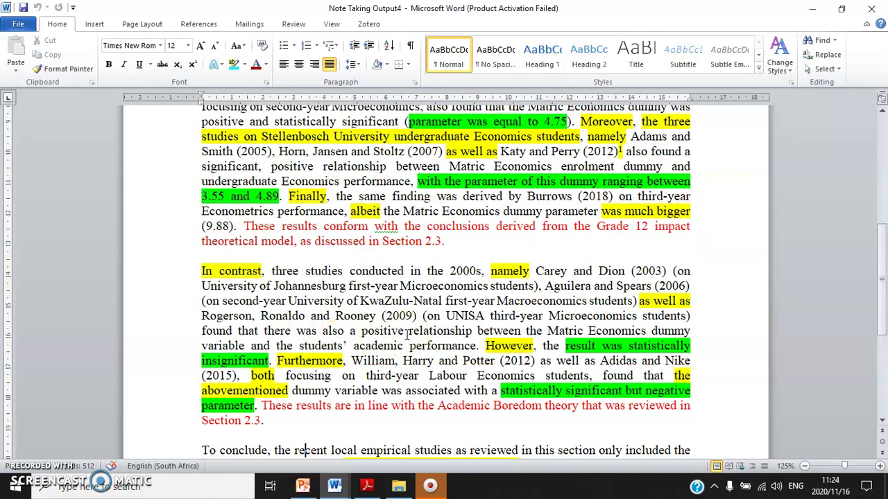
pyautogui.scroll(8, 408, 335)
pyautogui.scroll(-7, 407, 336)
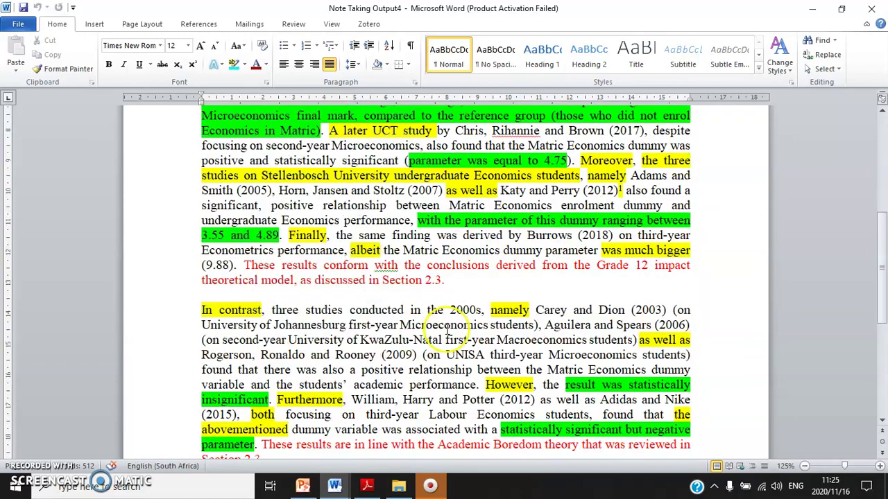
pyautogui.scroll(4, 448, 331)
pyautogui.scroll(3, 446, 331)
pyautogui.scroll(-6, 444, 312)
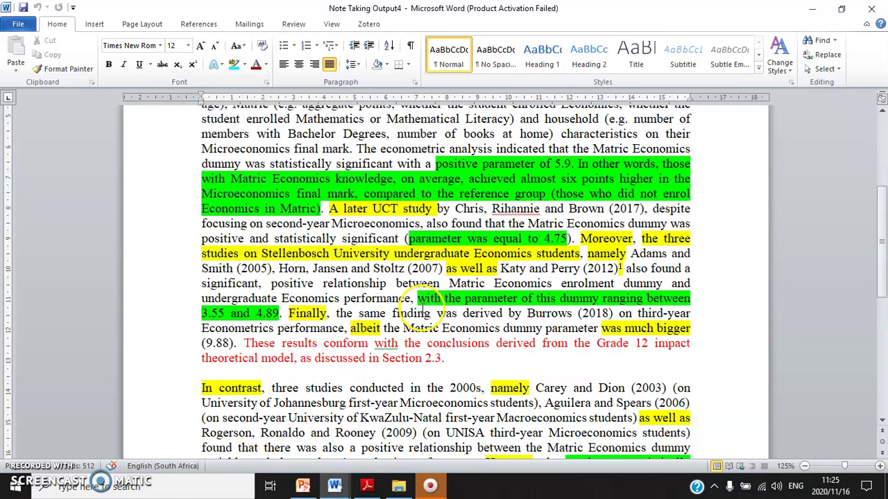
# Select the heading "2.4 Review of past empirical studies" and clear the selection in the introductory paragraph
pyautogui.scroll(6, 375, 263)
pyautogui.moveTo(442, 169); pyautogui.dragTo(159, 164)
pyautogui.click(279, 194)
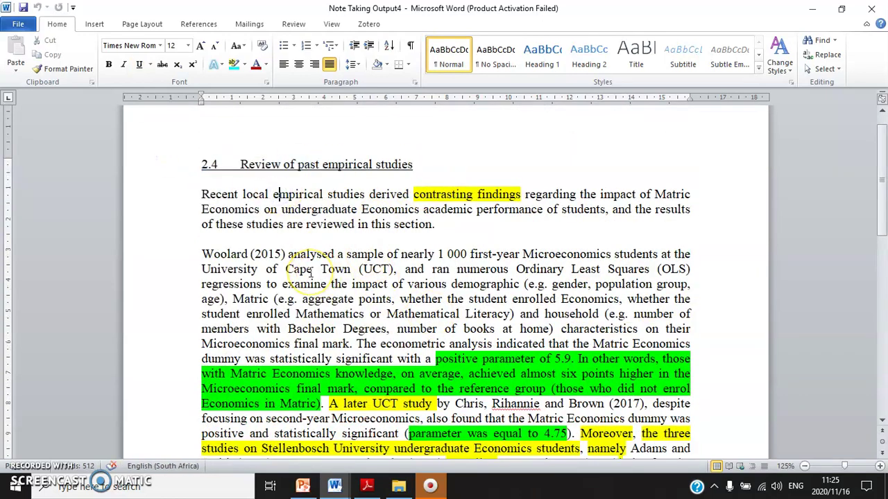
# Select the red sentence starting "These results conform" that closes the positive findings paragraph, clear it, and select it again
pyautogui.scroll(-6, 323, 271)
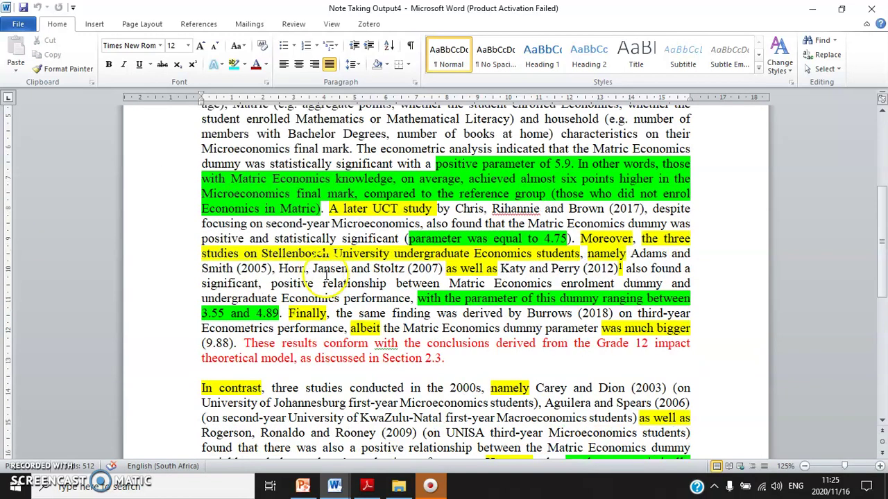
pyautogui.moveTo(447, 280); pyautogui.dragTo(244, 266)
pyautogui.click(406, 284)
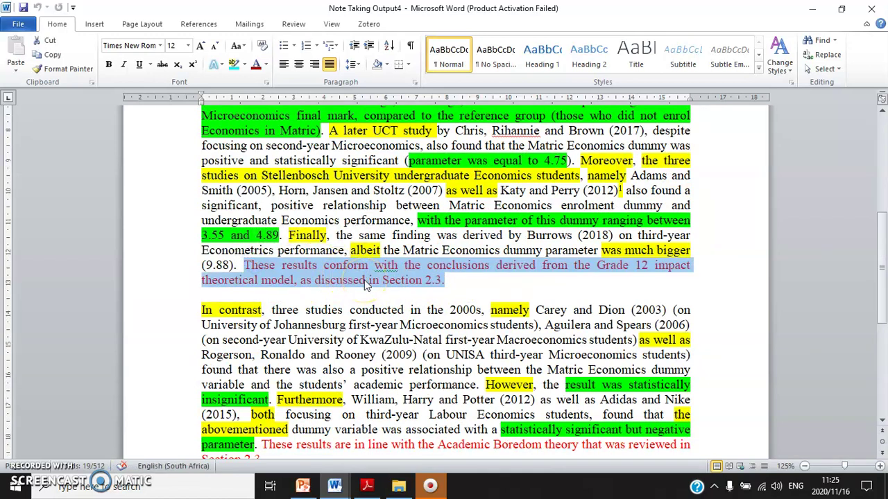
pyautogui.scroll(5, 404, 301)
pyautogui.scroll(-5, 404, 302)
pyautogui.moveTo(446, 280); pyautogui.dragTo(244, 266)
# Select the positive findings paragraph from its first sentence up to "(9.88)", leaving out its red closing sentence
pyautogui.scroll(4, 317, 305)
pyautogui.moveTo(202, 137); pyautogui.dragTo(240, 422)
pyautogui.scroll(4, 239, 416)
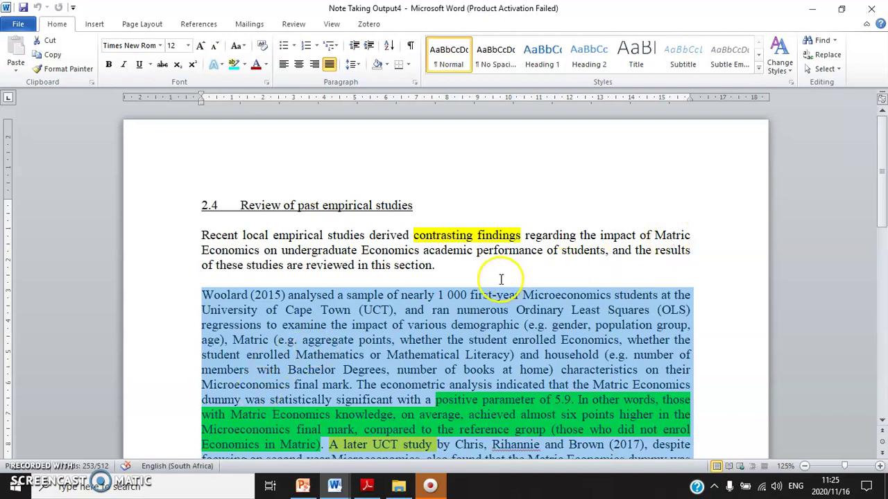
# Reselect the red sentence linking the positive findings to Section 2.3 and clear the selection
pyautogui.moveTo(655, 236); pyautogui.dragTo(239, 345)
pyautogui.scroll(-3, 455, 284)
pyautogui.scroll(-3, 271, 258)
pyautogui.moveTo(444, 360); pyautogui.dragTo(244, 345)
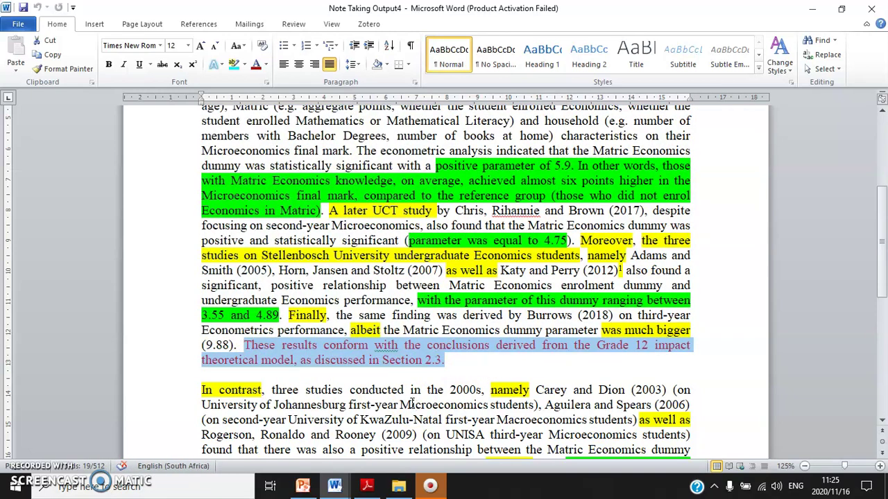
pyautogui.scroll(-2, 412, 404)
pyautogui.click(603, 267)
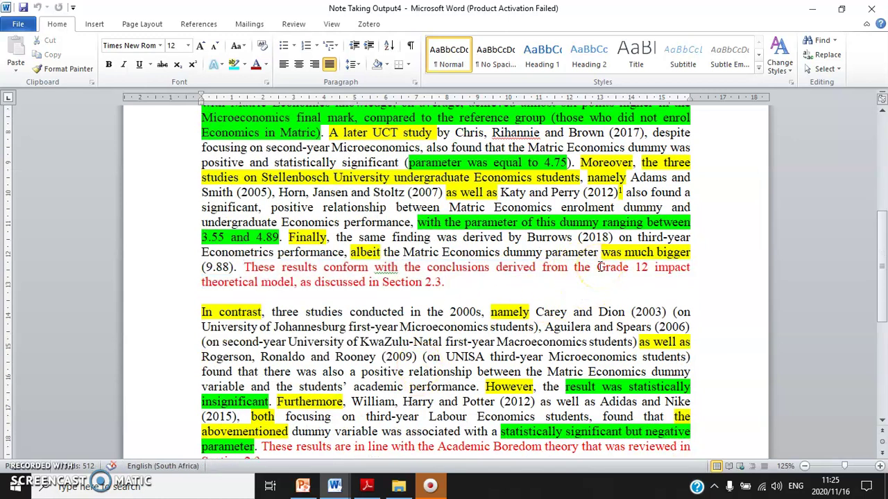
pyautogui.click(495, 294)
# Select the "In contrast" paragraph up to its red closing sentence and clear the selection
pyautogui.scroll(-1, 496, 293)
pyautogui.scroll(2, 496, 294)
pyautogui.scroll(-5, 496, 294)
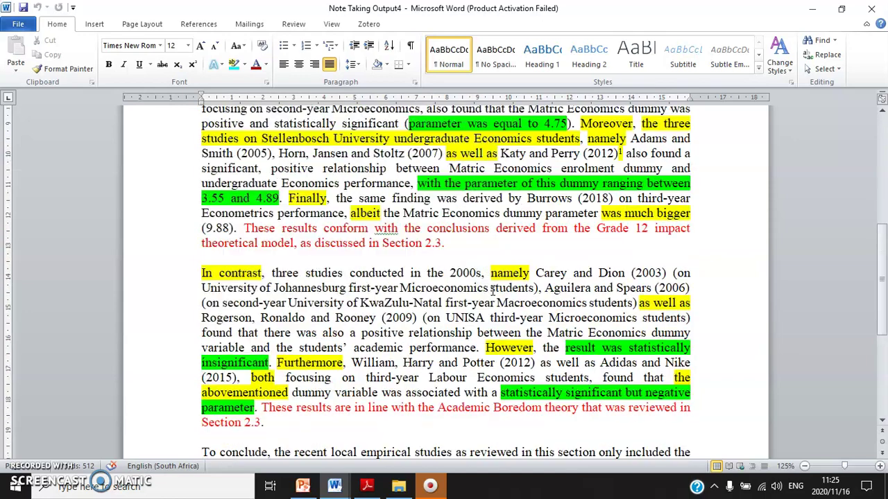
pyautogui.scroll(1, 492, 290)
pyautogui.moveTo(199, 157); pyautogui.dragTo(260, 290)
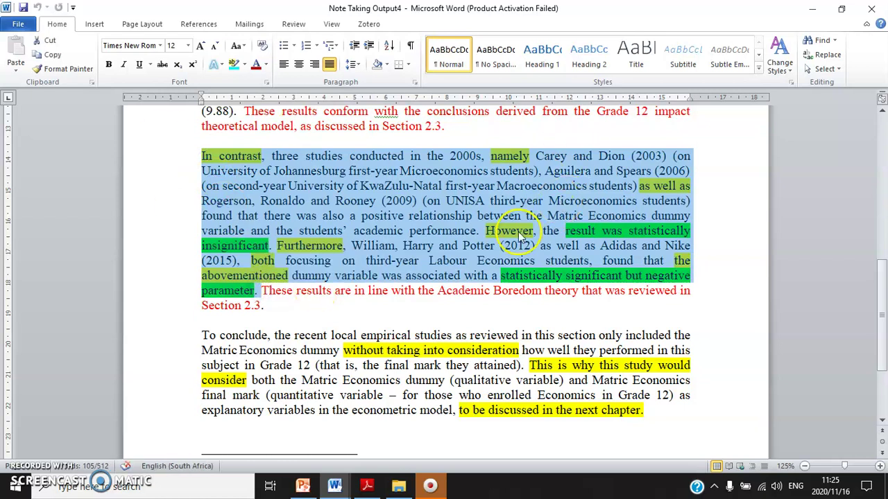
pyautogui.click(366, 312)
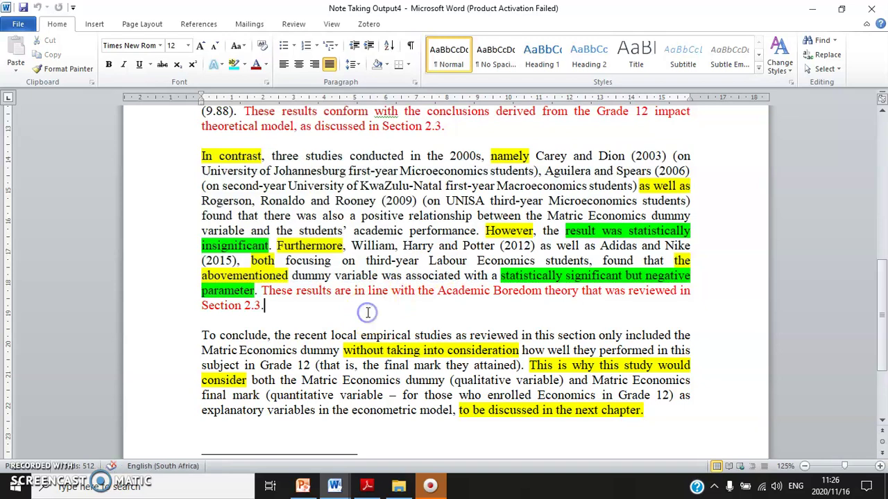
# Select the red sentence on the Academic Boredom theory and the "In contrast" findings before it, clearing each selection
pyautogui.moveTo(265, 305); pyautogui.dragTo(262, 292)
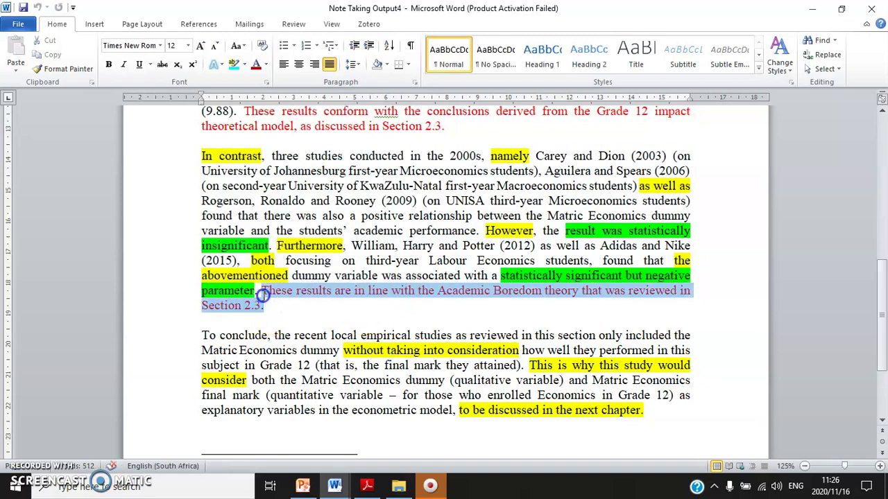
pyautogui.click(291, 303)
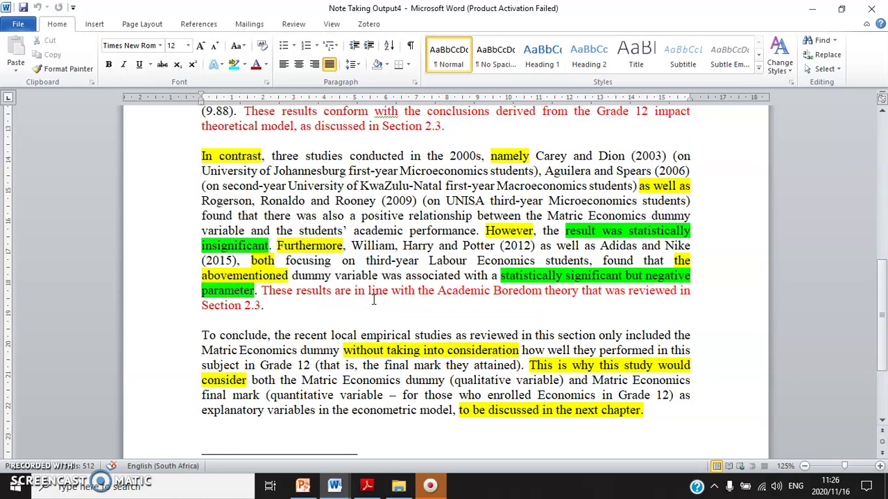
pyautogui.scroll(-2, 379, 275)
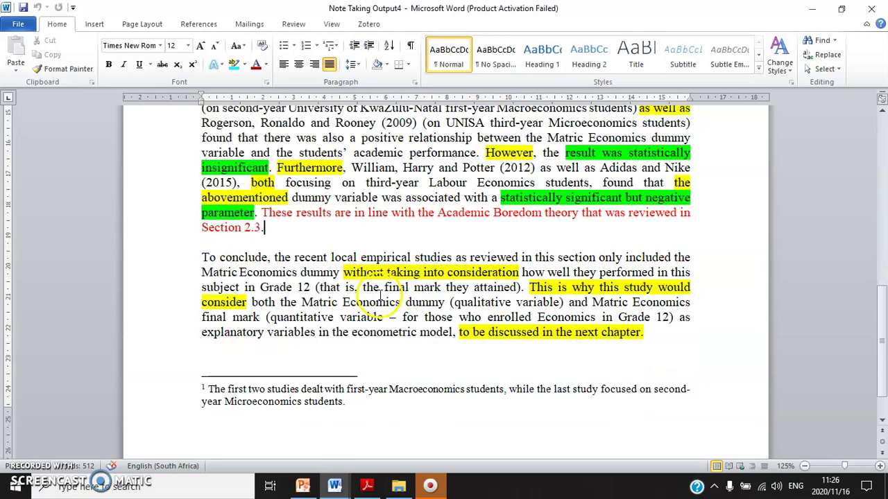
pyautogui.scroll(4, 380, 291)
pyautogui.moveTo(201, 233); pyautogui.dragTo(258, 367)
pyautogui.click(320, 401)
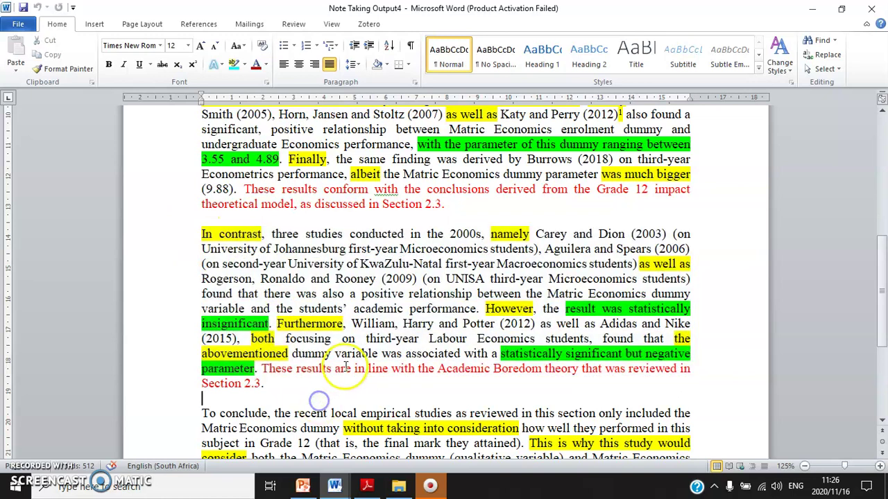
# Reword the opening of the red Academic Boredom theory sentence to read "To conclude, these results"
pyautogui.scroll(-2, 372, 385)
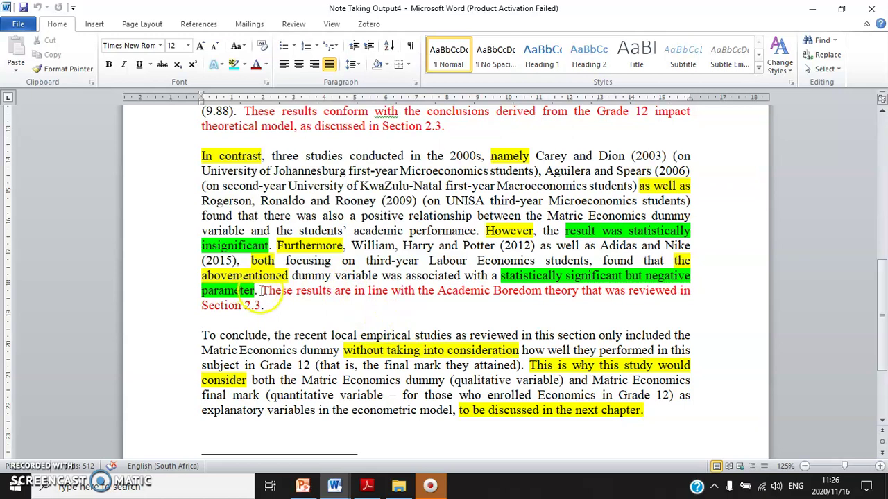
pyautogui.write('To conclude, t')
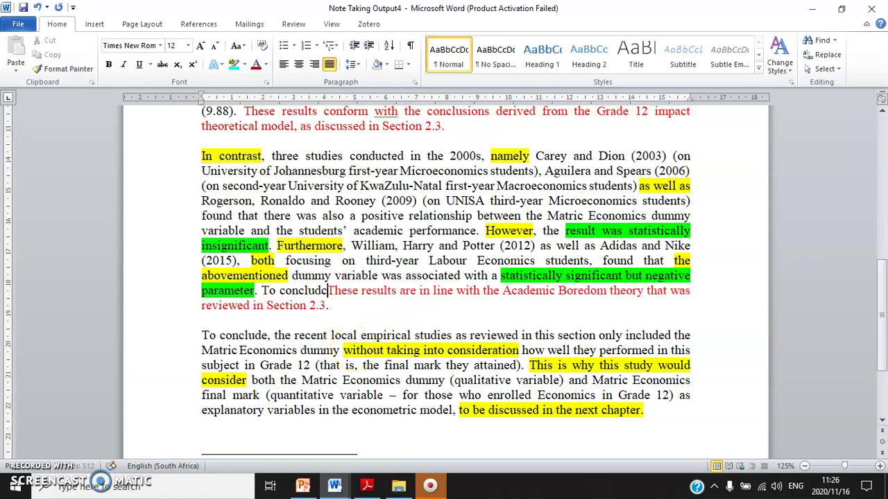
pyautogui.press('Delete')
pyautogui.hotkey('ctrl', 'z')
pyautogui.hotkey('ctrl', 'z')
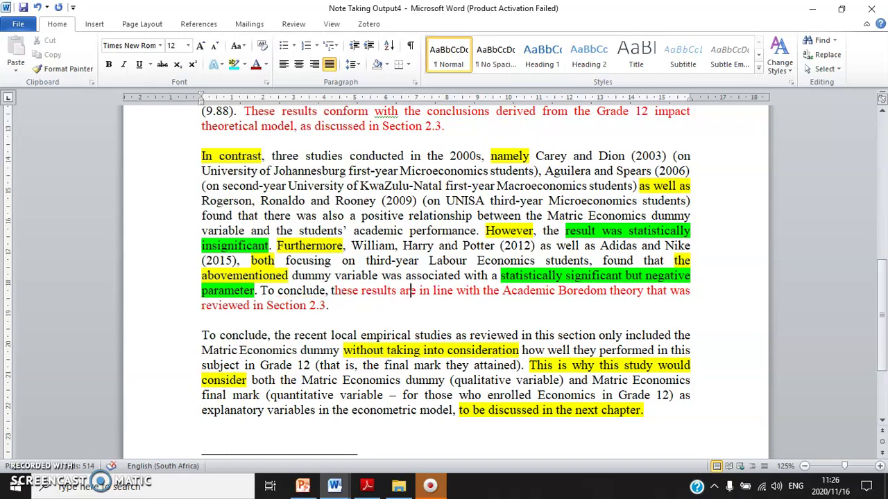
# Insert "not" after "are" in that sentence so it reads "these results are not in line with the Academic Boredom theory"
pyautogui.write('NOT')
pyautogui.press('BackSpace')
pyautogui.press('BackSpace')
pyautogui.press('BackSpace')
pyautogui.write('NOT')
pyautogui.press('BackSpace')
pyautogui.press('BackSpace')
pyautogui.press('BackSpace')
pyautogui.write('not')
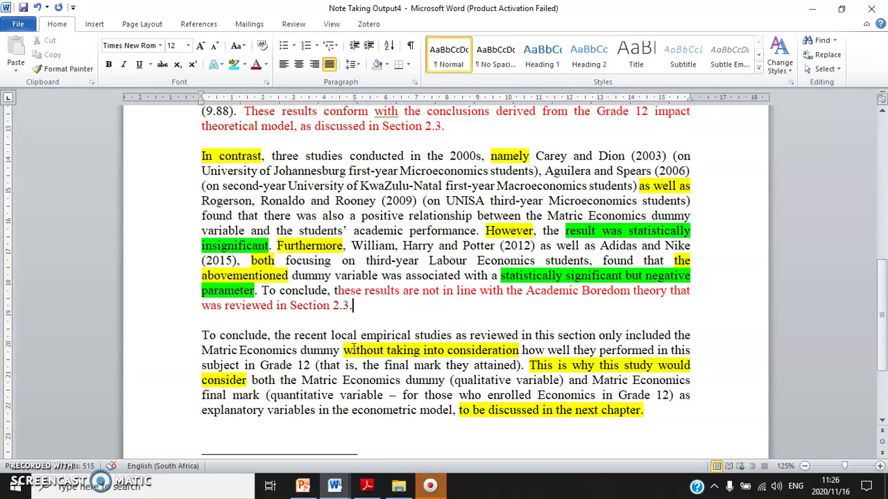
# Skim the whole of section 2.4 once more and close Note Taking Output4 without saving the changes
pyautogui.scroll(-4, 408, 336)
pyautogui.scroll(15, 422, 350)
pyautogui.scroll(-14, 435, 297)
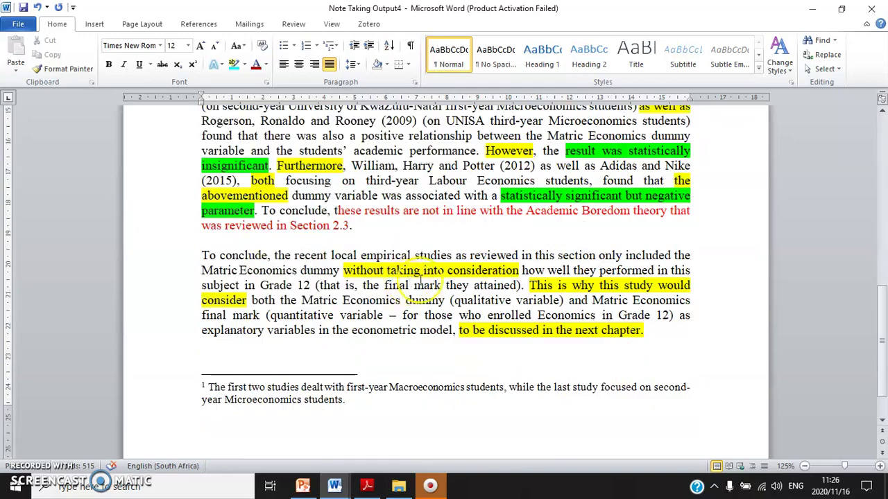
pyautogui.scroll(14, 489, 285)
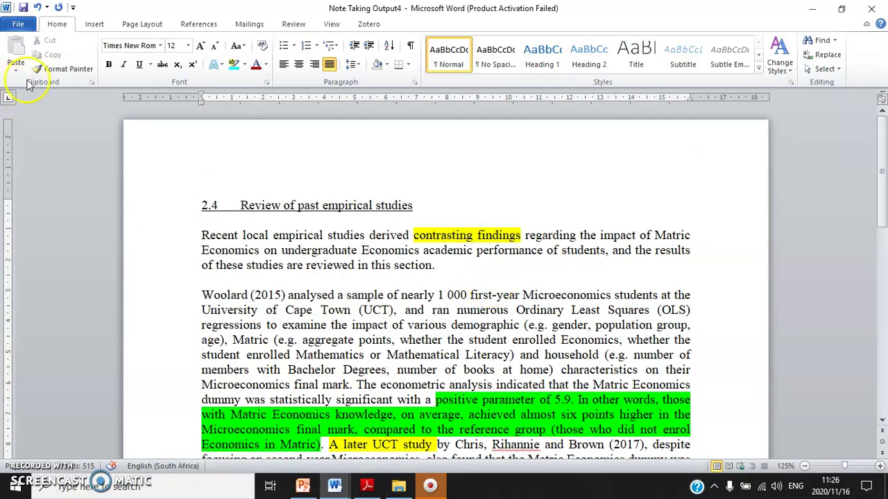
pyautogui.click(18, 24)
pyautogui.click(31, 97)
pyautogui.click(437, 263)
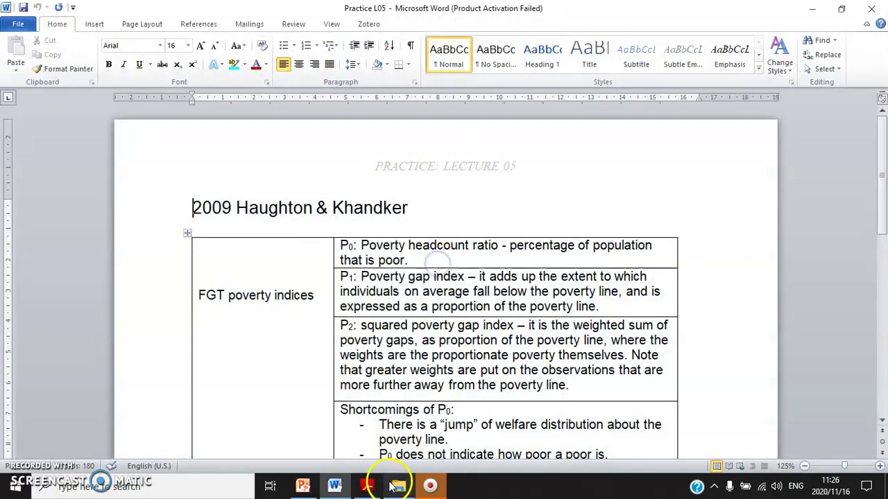
# Open the Note Taking System document from the Lecture 05 folder and skim the Cornell note-taking layout
pyautogui.click(399, 486)
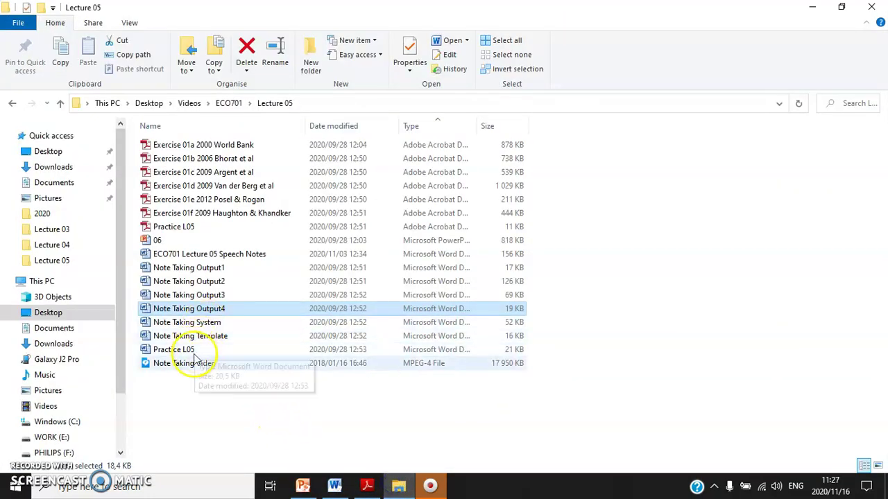
pyautogui.doubleClick(215, 324)
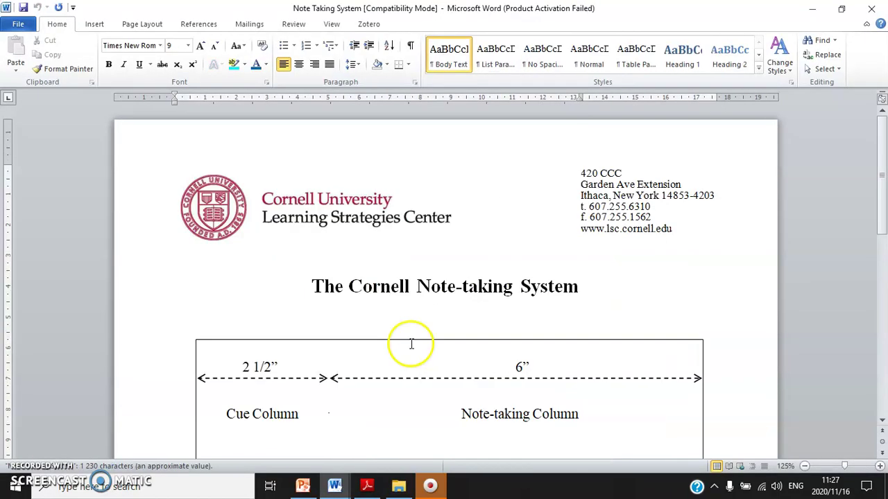
pyautogui.scroll(-8, 408, 342)
pyautogui.scroll(-3, 408, 344)
pyautogui.scroll(11, 413, 339)
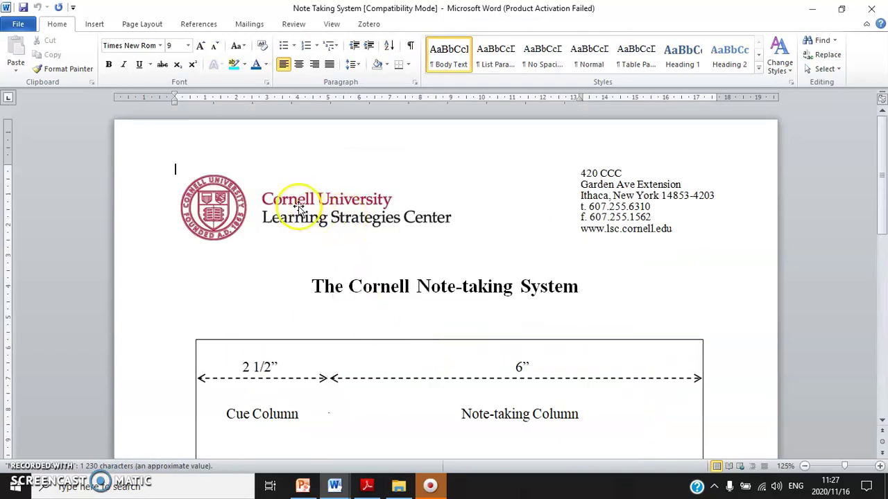
# Review the five numbered note-taking steps from Record to Review and close the Note Taking System document
pyautogui.click(302, 281)
pyautogui.scroll(-12, 304, 282)
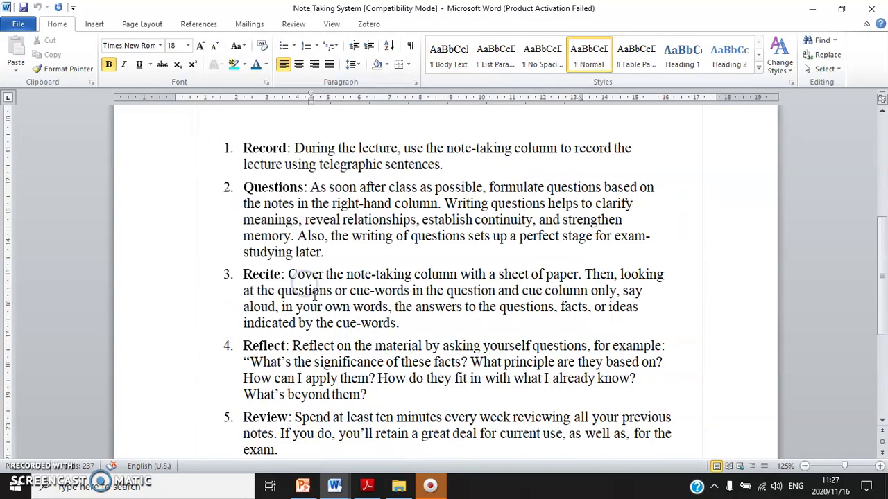
pyautogui.scroll(12, 315, 323)
pyautogui.scroll(-12, 321, 317)
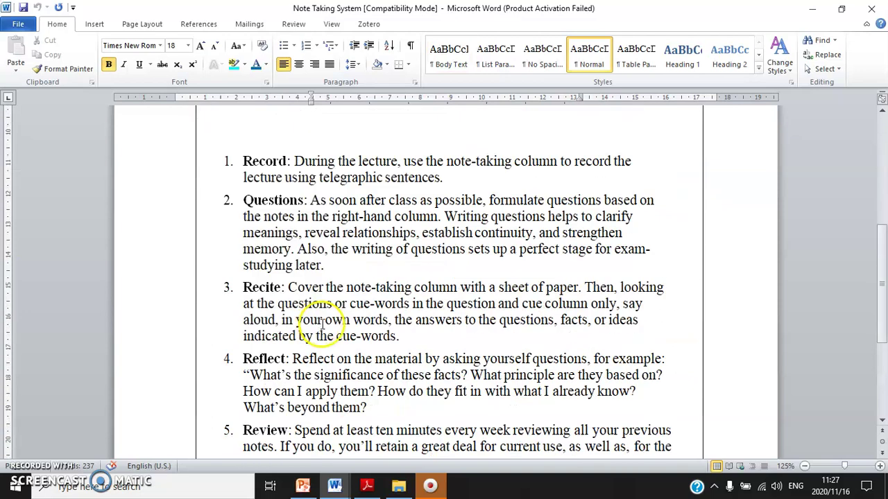
pyautogui.click(17, 26)
pyautogui.click(27, 97)
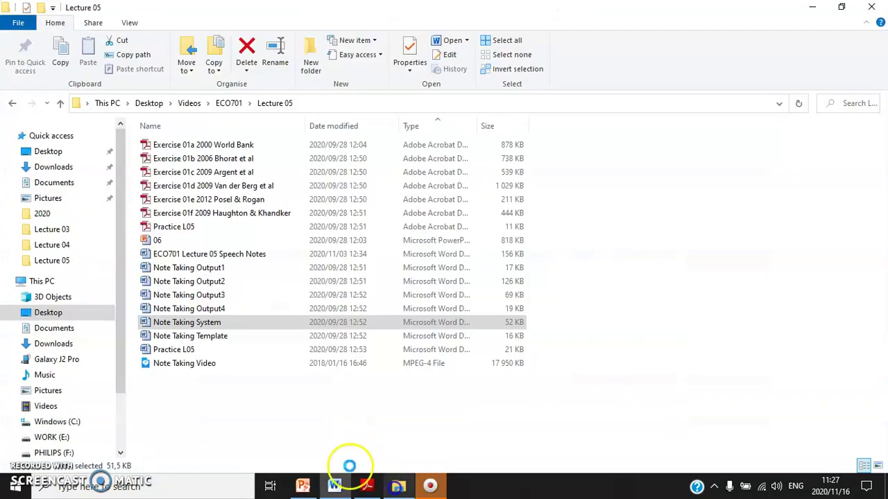
# Open the Note Taking Template document and examine its cue column, ruled note lines and the area below the table
pyautogui.doubleClick(201, 350)
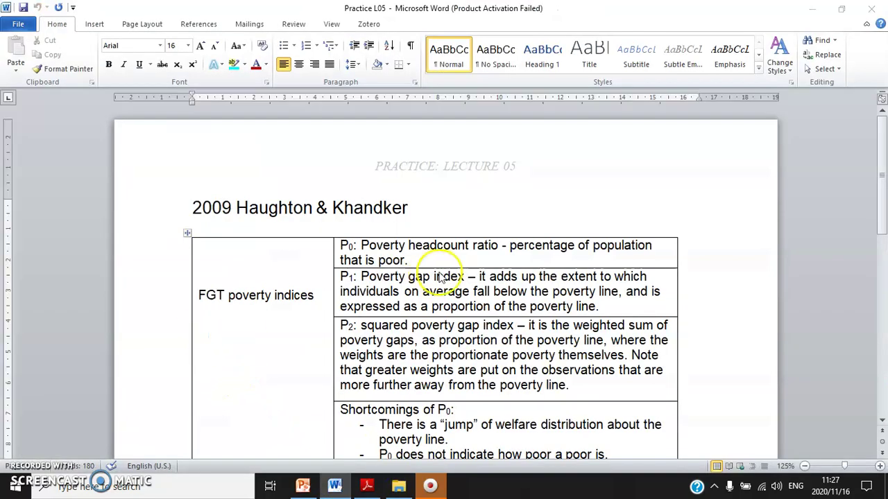
pyautogui.hotkey('alt', 'Tab')
pyautogui.scroll(-10, 399, 305)
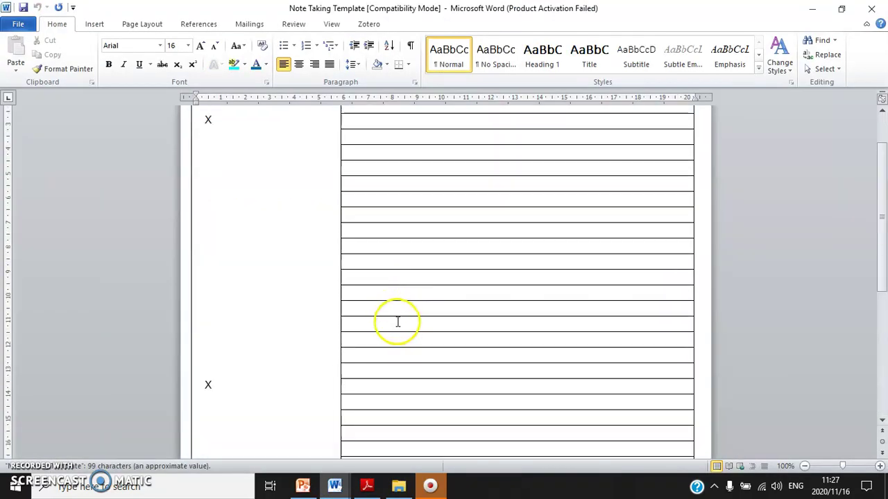
pyautogui.scroll(2, 397, 322)
pyautogui.scroll(-5, 397, 322)
pyautogui.click(293, 370)
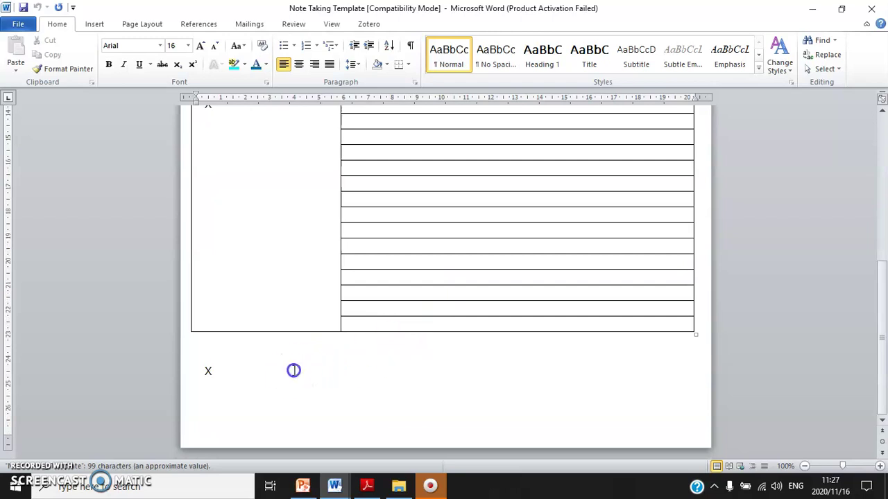
# Close the template, return to the Lecture 05 folder and point out the Note Taking Video and ECO701 Lecture 05 Speech Notes files
pyautogui.click(18, 23)
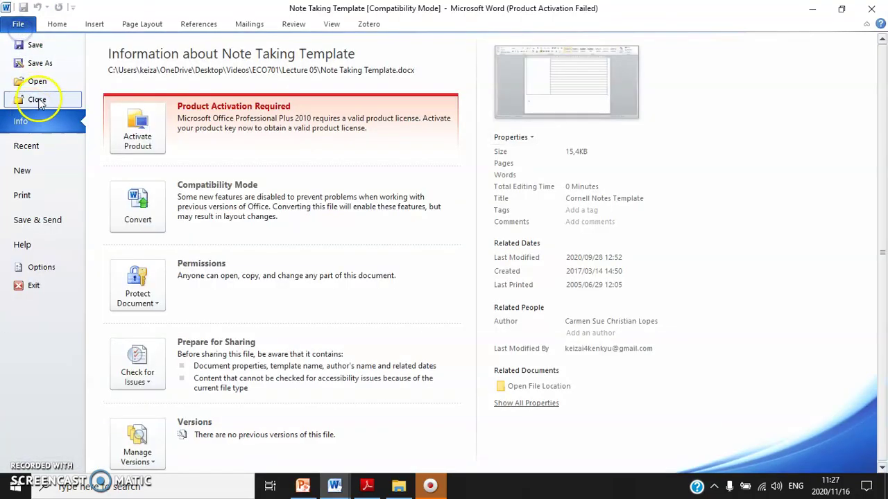
pyautogui.click(37, 100)
pyautogui.click(398, 486)
pyautogui.click(179, 368)
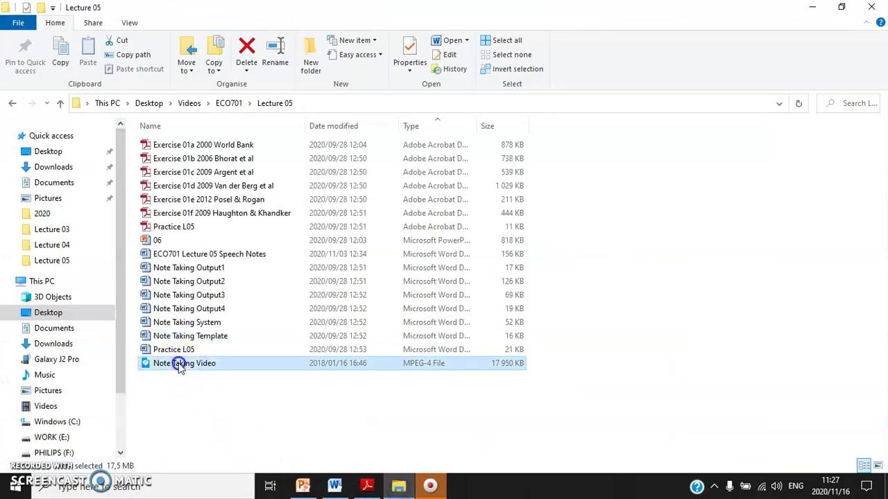
pyautogui.click(194, 396)
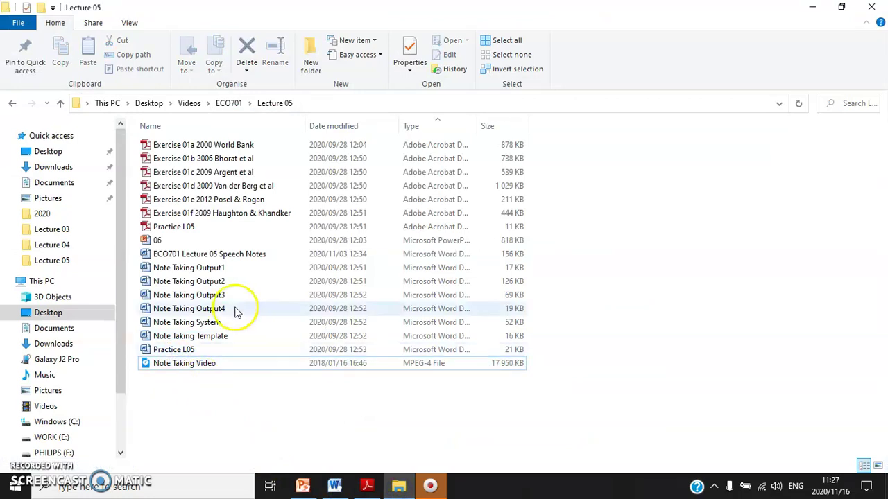
pyautogui.click(244, 255)
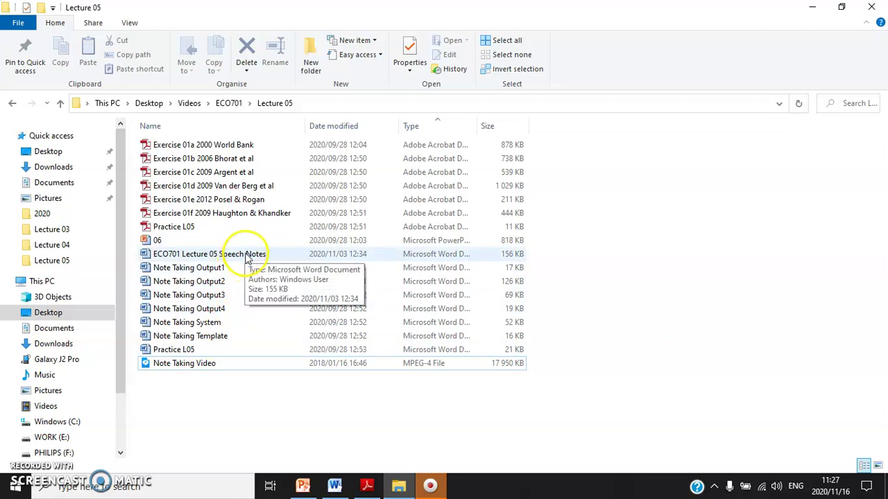
# Open the Practice L05 document, skim its FGT poverty indices table and place the cursor in the P0 definition
pyautogui.doubleClick(185, 350)
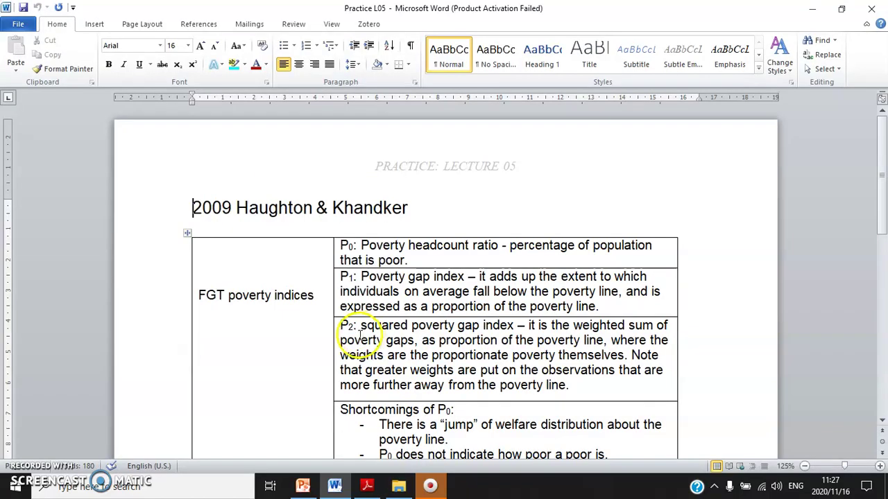
pyautogui.scroll(-5, 419, 333)
pyautogui.scroll(5, 419, 341)
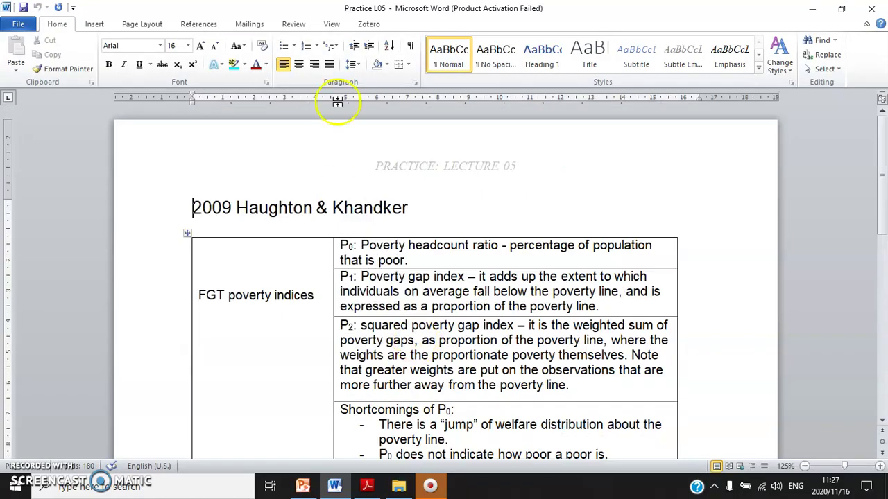
pyautogui.click(353, 247)
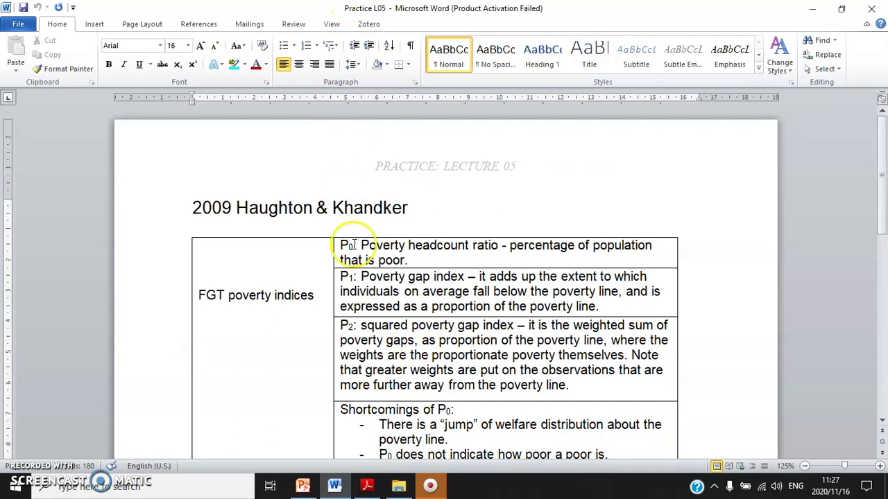
# Return to the Lecture 05 folder, open the Exercise 01f PDF and go to its table of contents
pyautogui.click(399, 486)
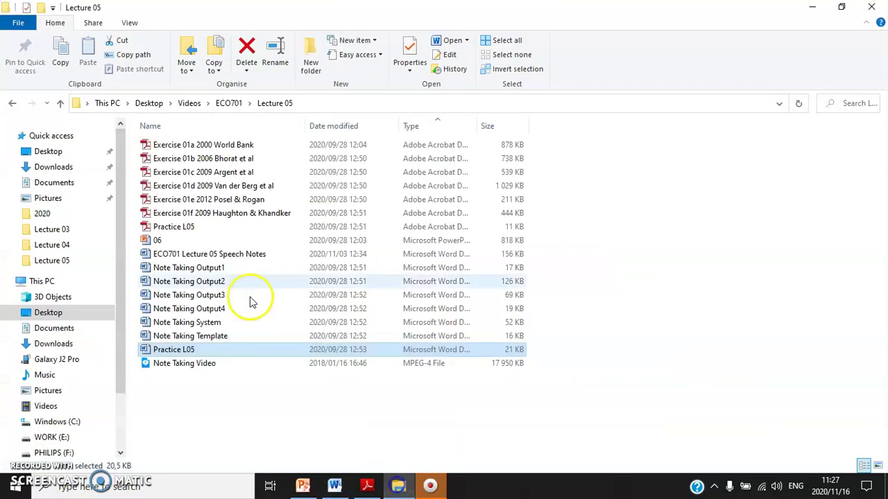
pyautogui.click(236, 215)
pyautogui.doubleClick(236, 215)
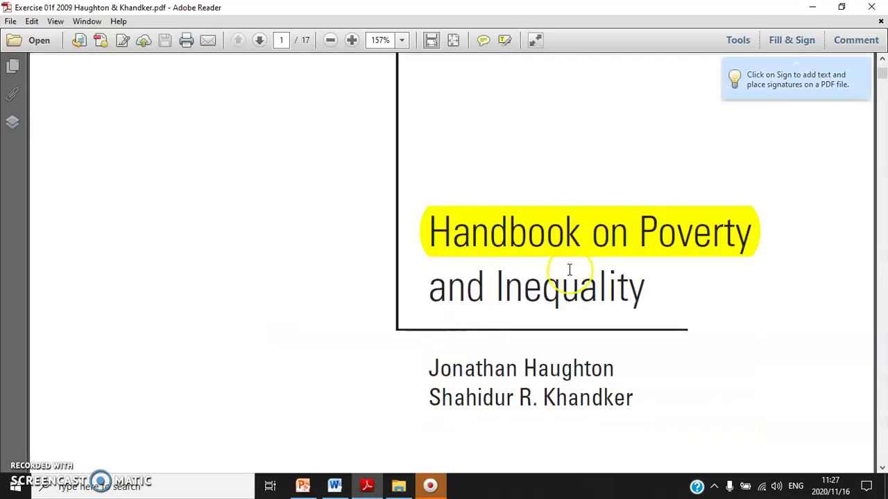
pyautogui.scroll(-5, 568, 270)
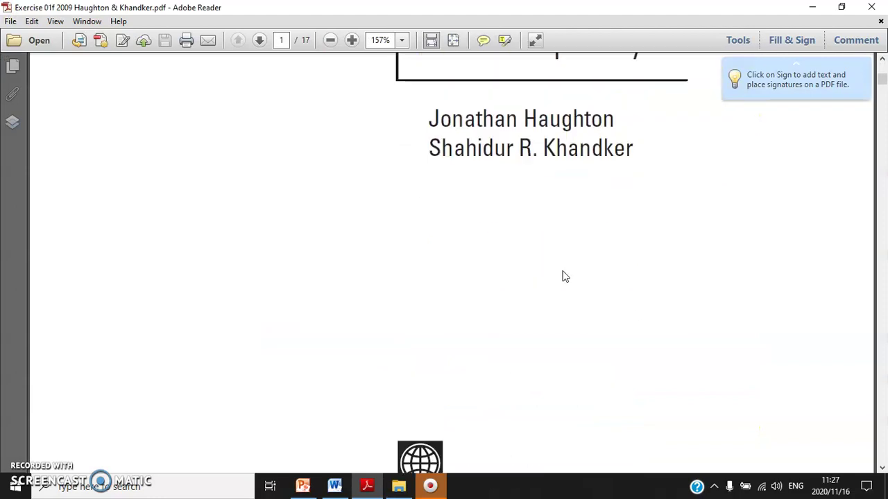
pyautogui.scroll(-5, 559, 280)
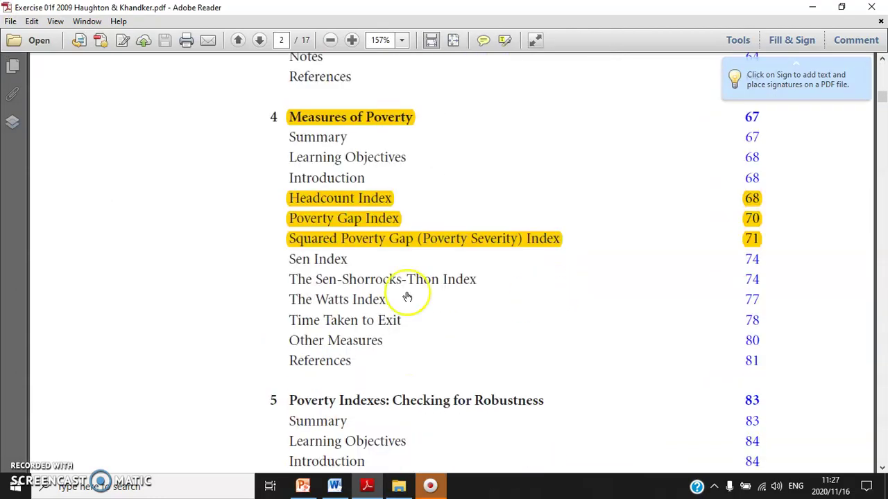
# Examine the Measures of Poverty chapter and its highlighted index entries in the contents, and close the PDF
pyautogui.moveTo(270, 117); pyautogui.dragTo(271, 201)
pyautogui.click(257, 193)
pyautogui.scroll(-3, 228, 309)
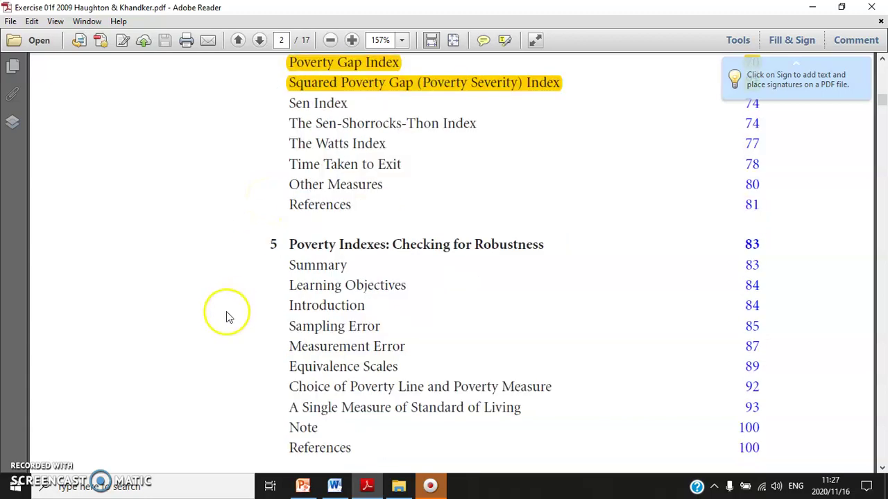
pyautogui.scroll(4, 226, 316)
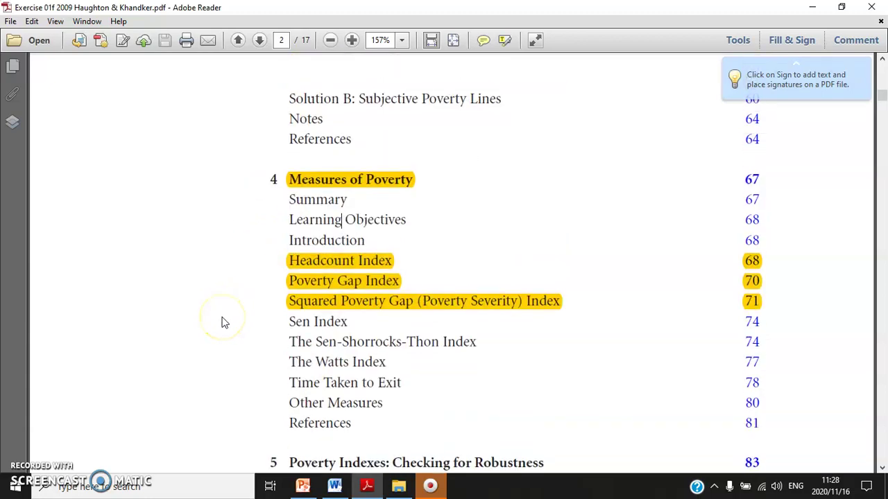
pyautogui.scroll(-10, 222, 322)
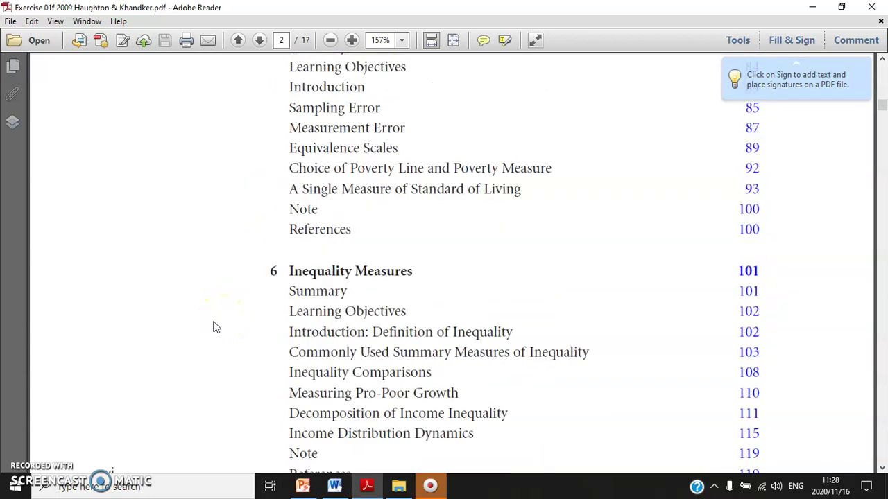
pyautogui.click(863, 12)
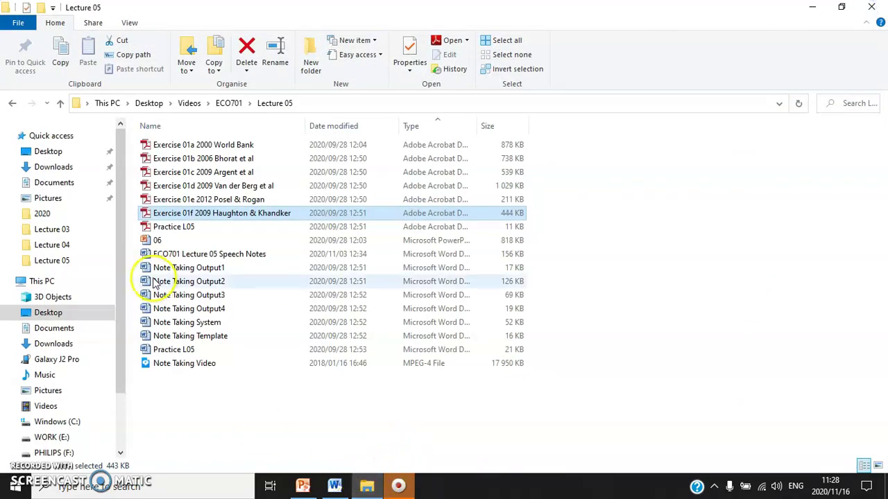
# Reopen the Practice L05 Word document and skim it from the poverty indices table to the summary sentence below
pyautogui.doubleClick(175, 352)
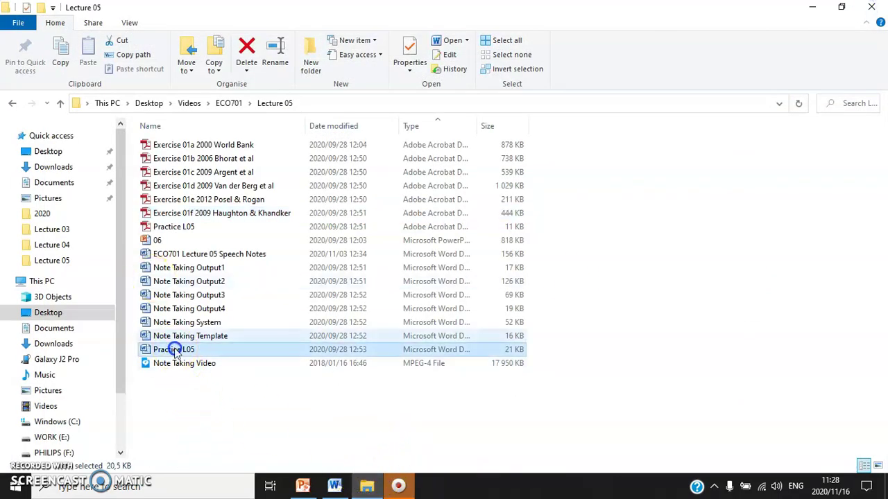
pyautogui.scroll(-8, 353, 360)
pyautogui.scroll(-3, 430, 374)
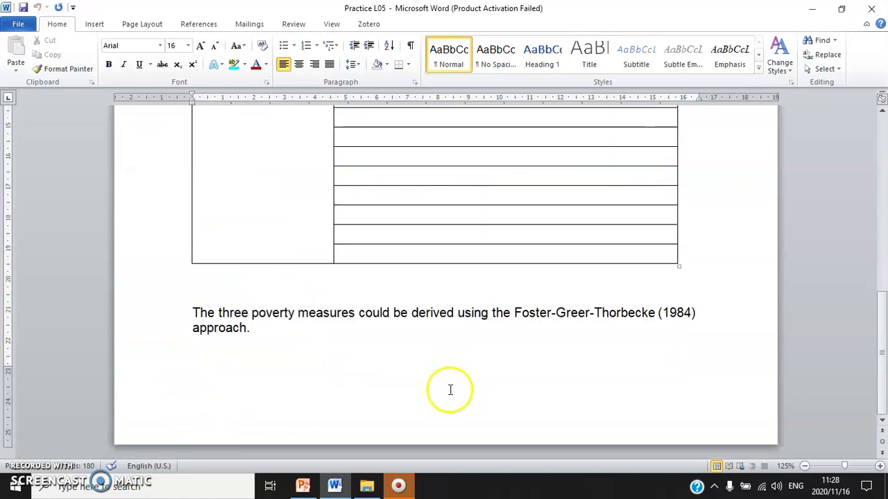
pyautogui.scroll(8, 446, 393)
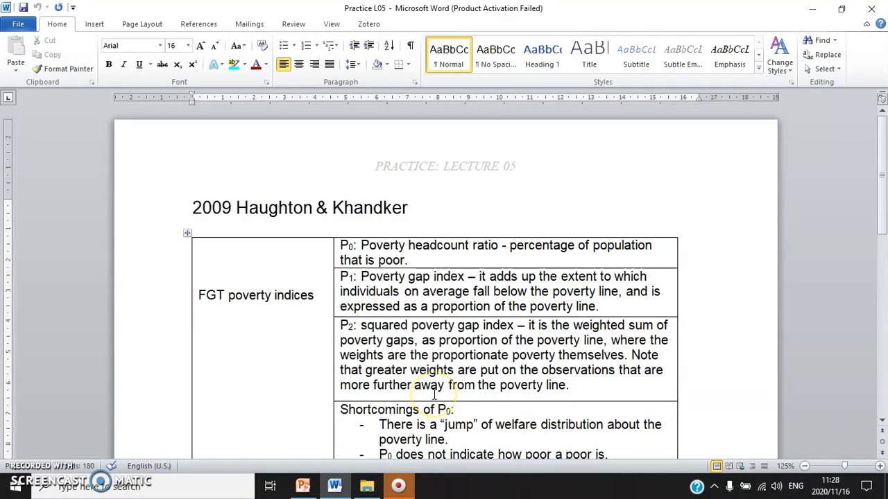
pyautogui.scroll(-5, 434, 394)
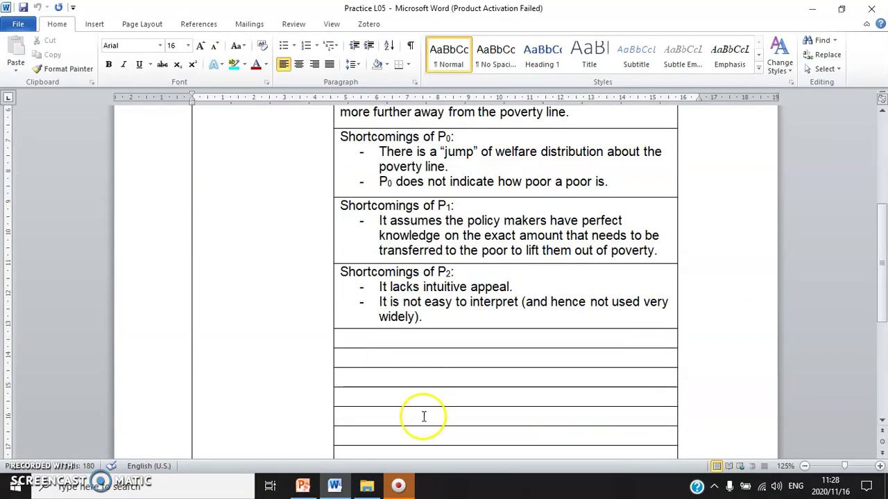
pyautogui.scroll(6, 422, 416)
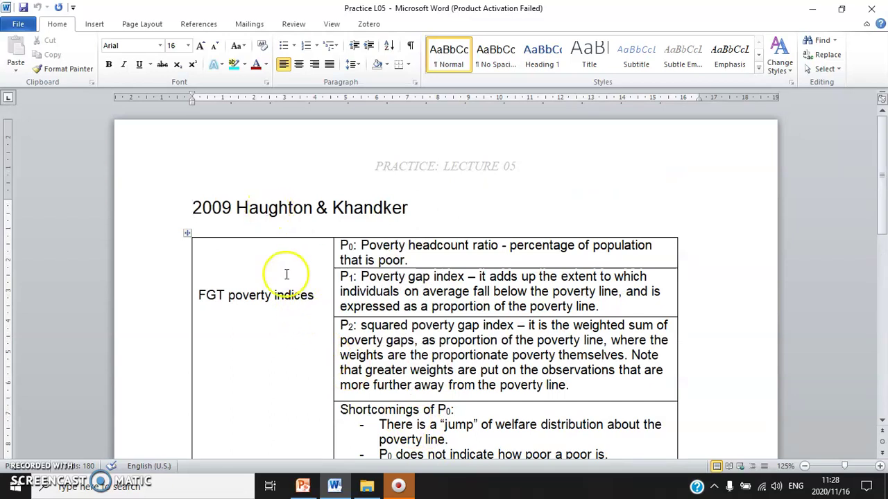
pyautogui.scroll(-8, 293, 313)
pyautogui.scroll(3, 297, 313)
pyautogui.scroll(5, 297, 313)
# Point out the source heading and the FGT poverty indices cue by selecting each one
pyautogui.moveTo(415, 208); pyautogui.dragTo(179, 209)
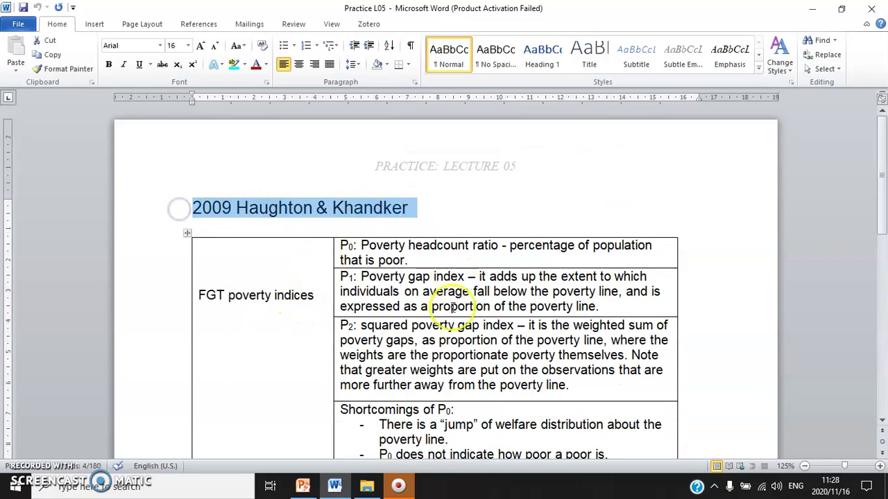
pyautogui.moveTo(319, 294); pyautogui.dragTo(205, 290)
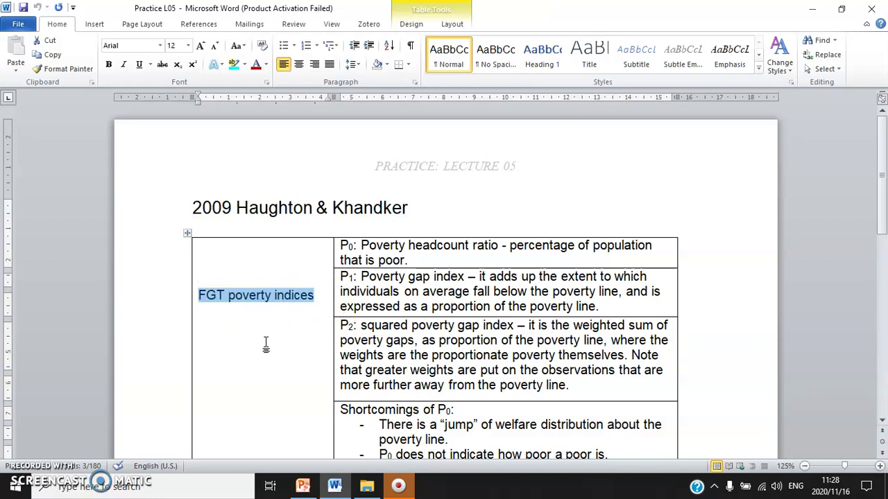
pyautogui.scroll(-3, 266, 344)
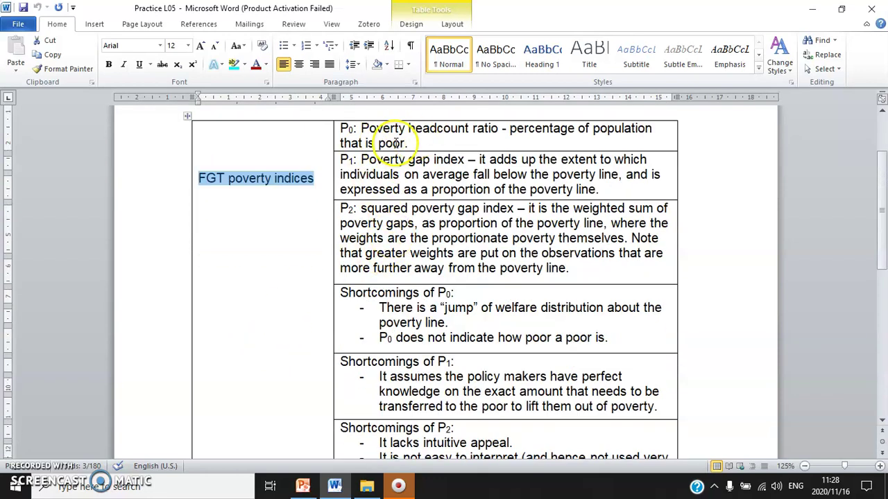
# Point out the P0, P1 and P2 definitions by selecting text in their note rows
pyautogui.moveTo(395, 142); pyautogui.dragTo(370, 376)
pyautogui.click(366, 184)
pyautogui.moveTo(417, 142); pyautogui.dragTo(396, 222)
pyautogui.click(466, 172)
pyautogui.click(396, 254)
pyautogui.click(420, 143)
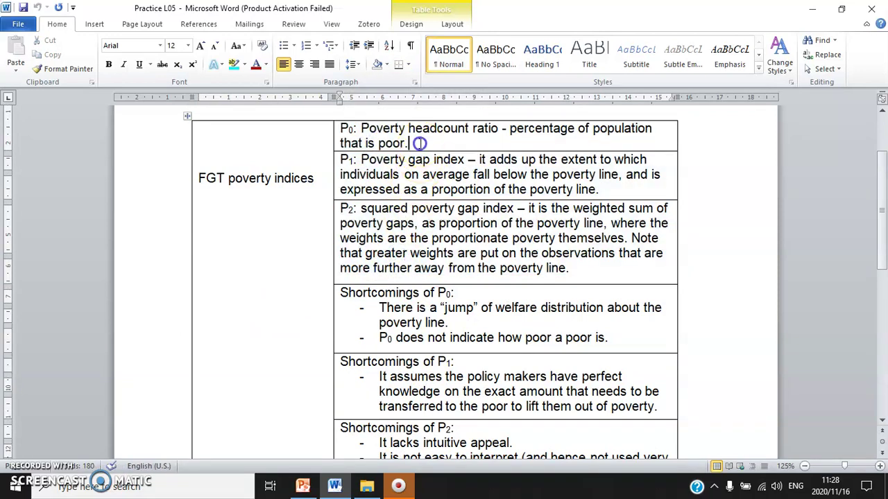
pyautogui.moveTo(419, 143); pyautogui.dragTo(342, 127)
pyautogui.click(420, 177)
pyautogui.click(361, 161)
pyautogui.moveTo(361, 161); pyautogui.dragTo(493, 188)
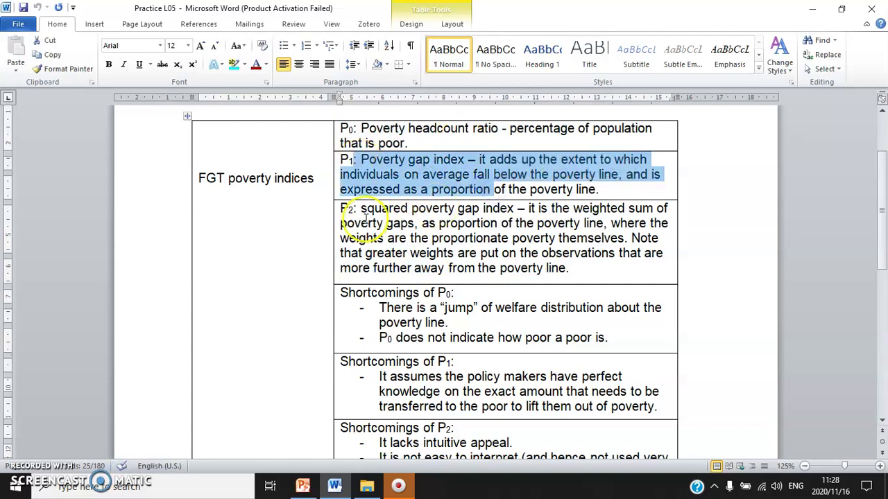
pyautogui.moveTo(340, 224); pyautogui.dragTo(494, 224)
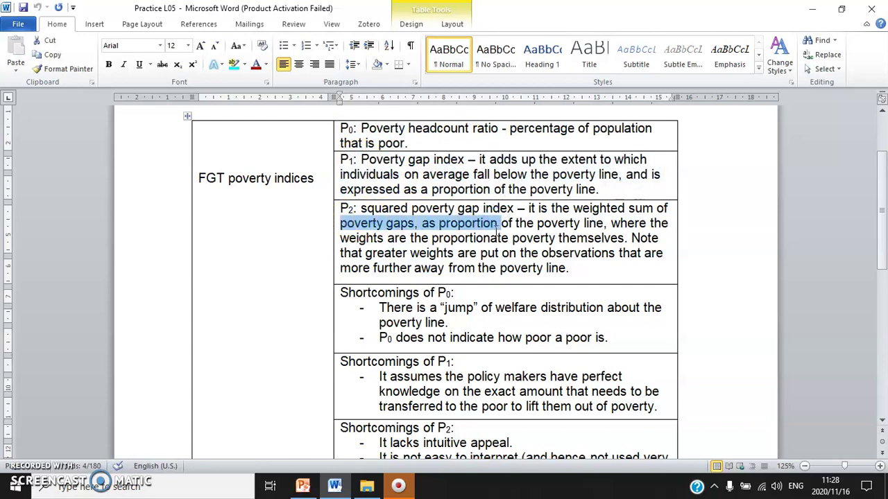
# Select the three note rows on the shortcomings of P0, P1 and P2 to point them out
pyautogui.scroll(-2, 499, 308)
pyautogui.moveTo(399, 229); pyautogui.dragTo(395, 379)
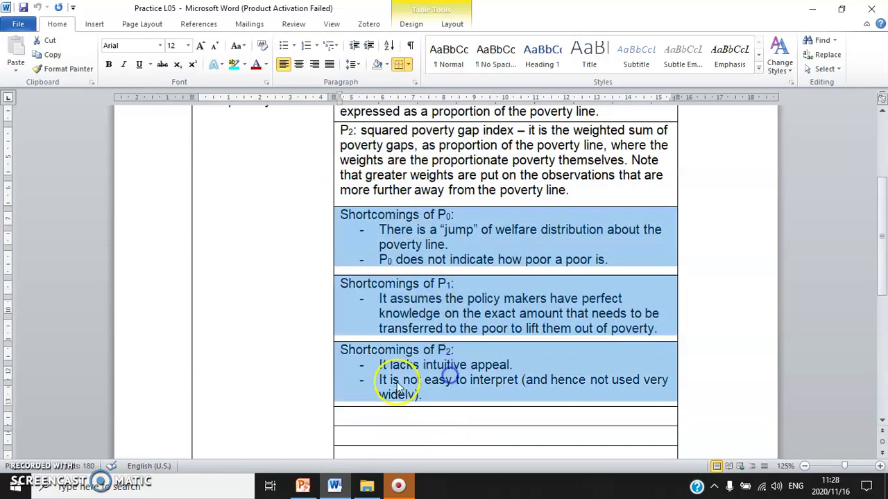
pyautogui.click(354, 306)
# Select the Foster-Greer-Thorbecke (1984) summary sentence below the table to point it out
pyautogui.scroll(-8, 391, 301)
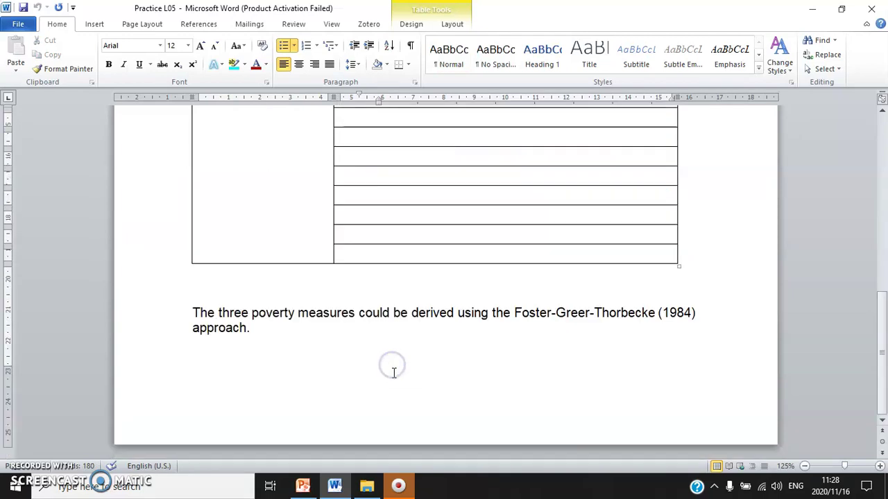
pyautogui.scroll(5, 333, 353)
pyautogui.scroll(-5, 333, 354)
pyautogui.moveTo(266, 340); pyautogui.dragTo(172, 311)
pyautogui.click(283, 331)
pyautogui.moveTo(284, 331); pyautogui.dragTo(149, 315)
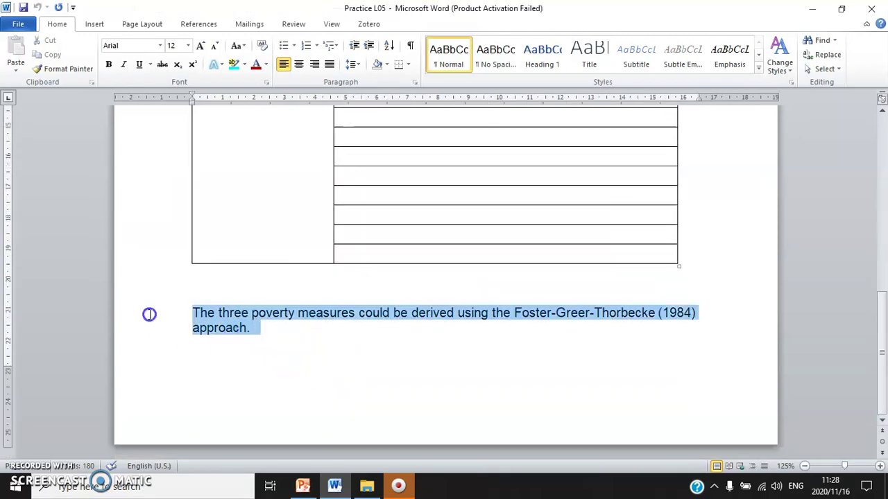
pyautogui.click(278, 334)
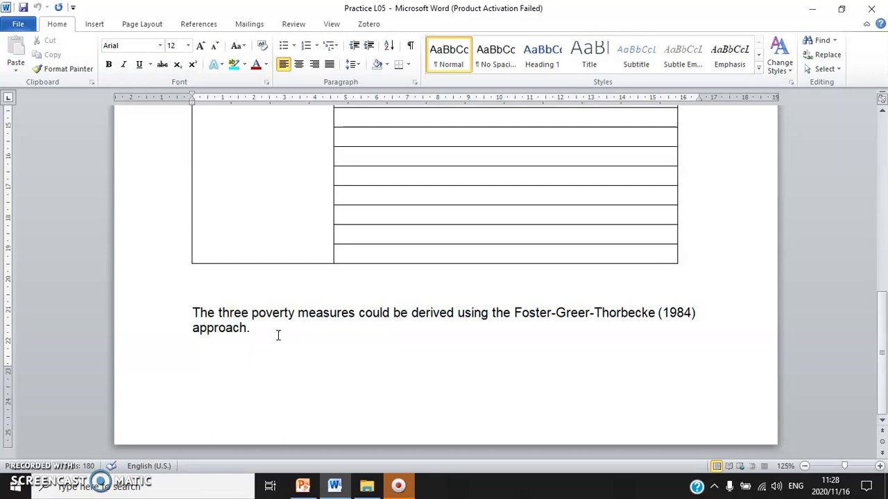
# Compare the notes in the table with the summary sentence beneath it, selecting the note rows along the way
pyautogui.scroll(10, 279, 334)
pyautogui.scroll(-2, 444, 285)
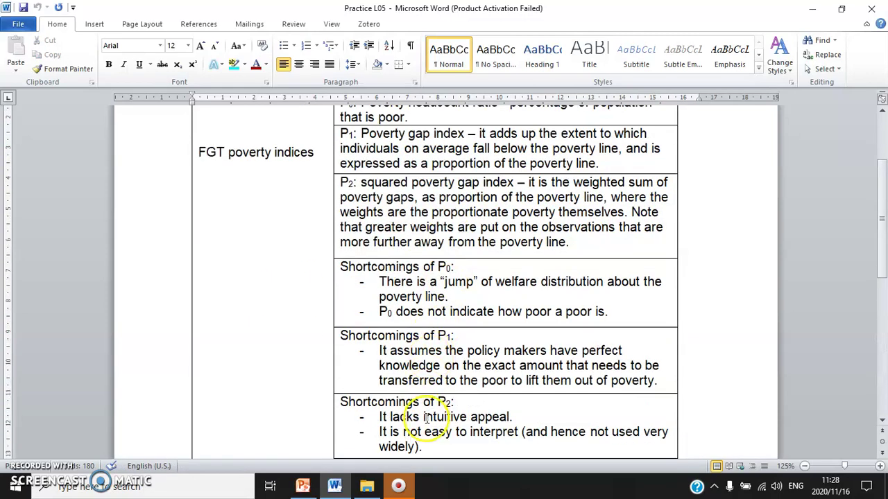
pyautogui.moveTo(460, 448); pyautogui.dragTo(412, 446)
pyautogui.scroll(-6, 412, 416)
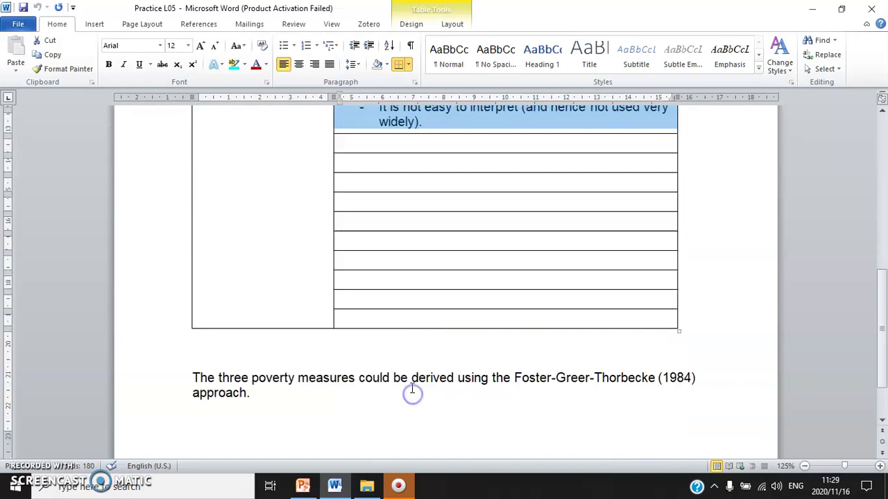
pyautogui.scroll(10, 411, 392)
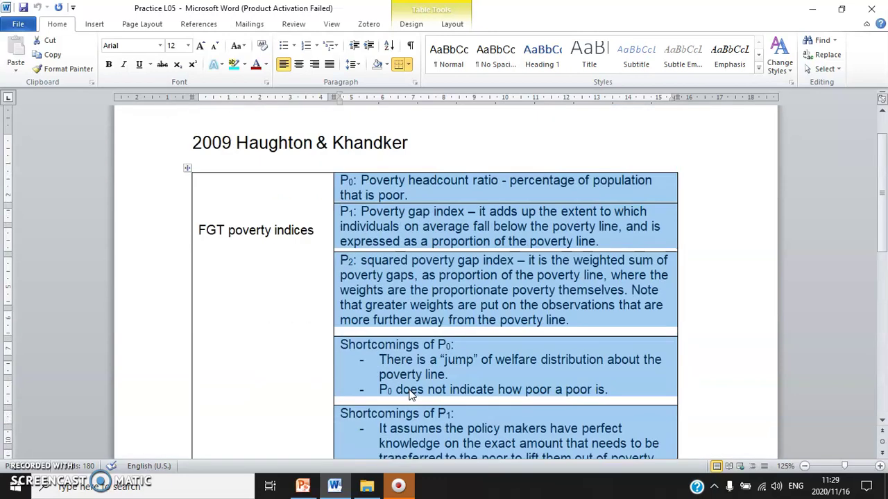
pyautogui.scroll(-10, 411, 388)
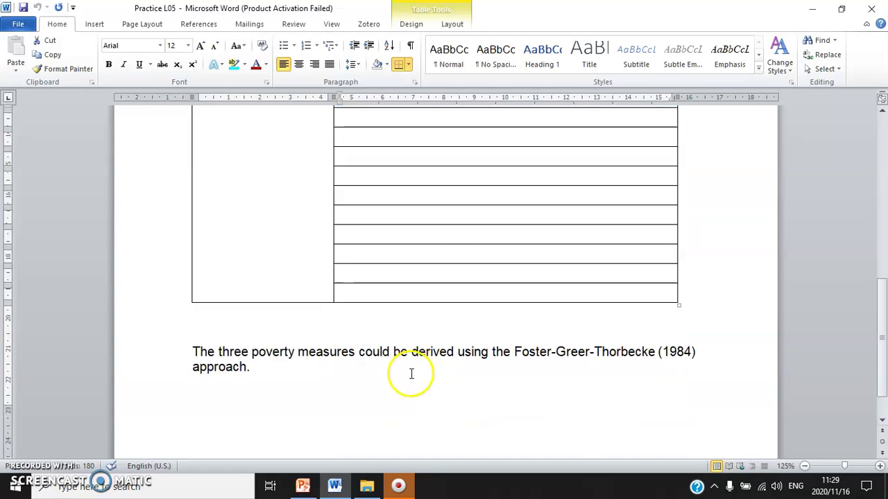
pyautogui.click(331, 333)
pyautogui.scroll(10, 357, 361)
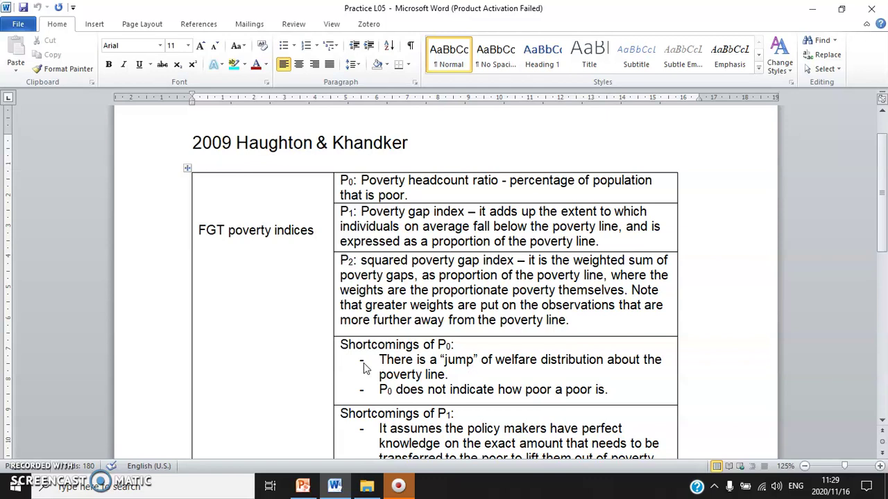
# Select the three definition rows as one group and the three shortcomings rows as another to contrast them
pyautogui.moveTo(423, 290); pyautogui.dragTo(404, 186)
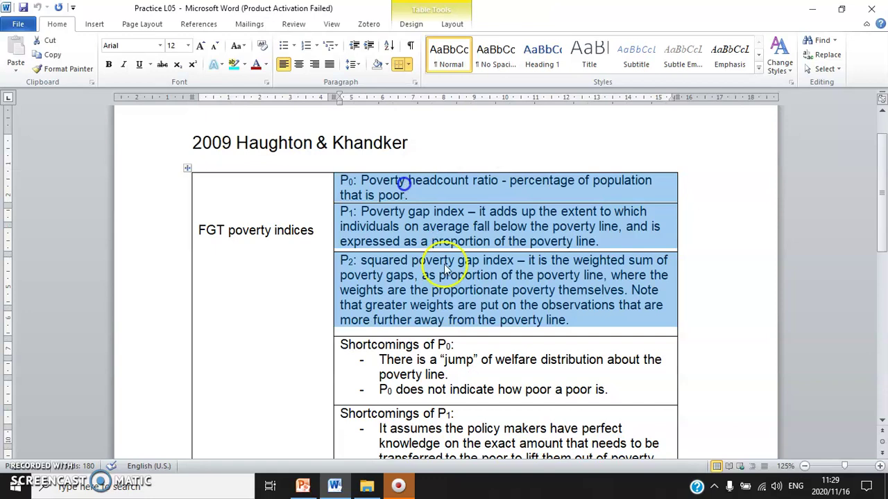
pyautogui.scroll(-4, 455, 416)
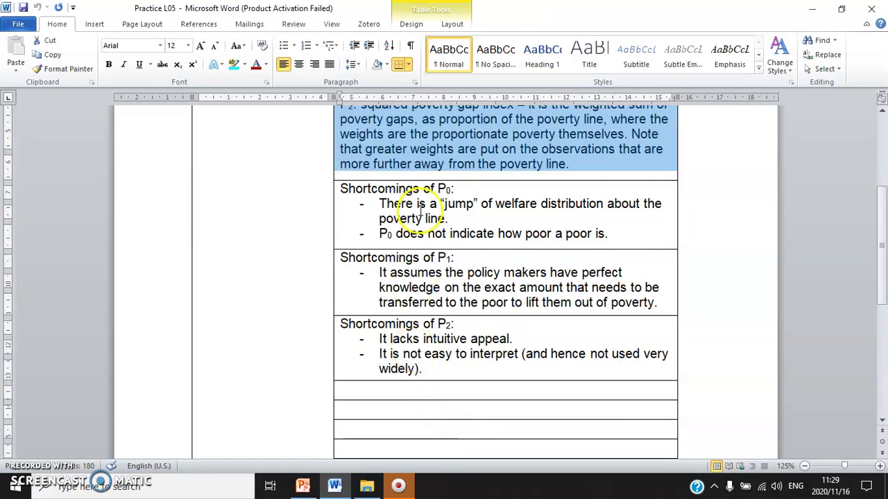
pyautogui.moveTo(415, 206); pyautogui.dragTo(414, 353)
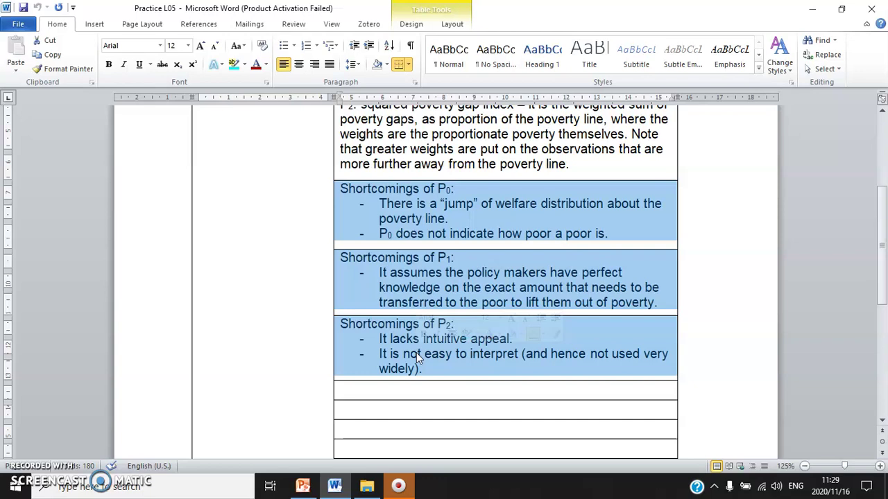
pyautogui.scroll(4, 543, 305)
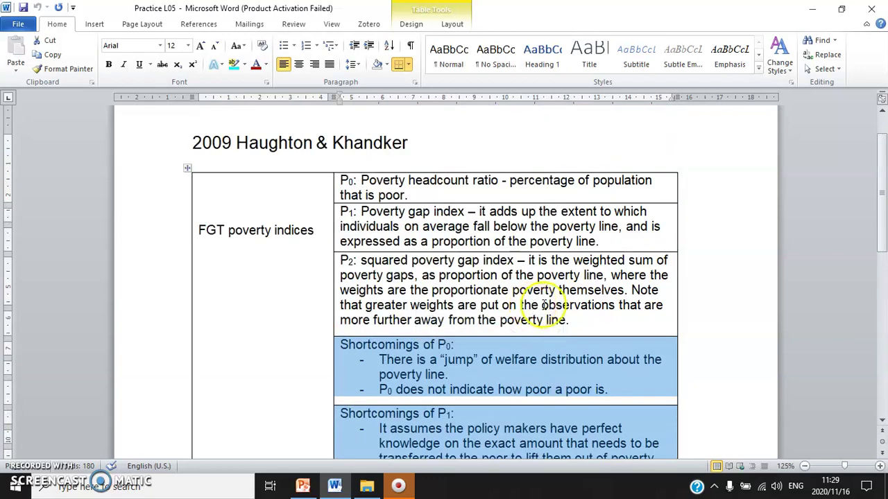
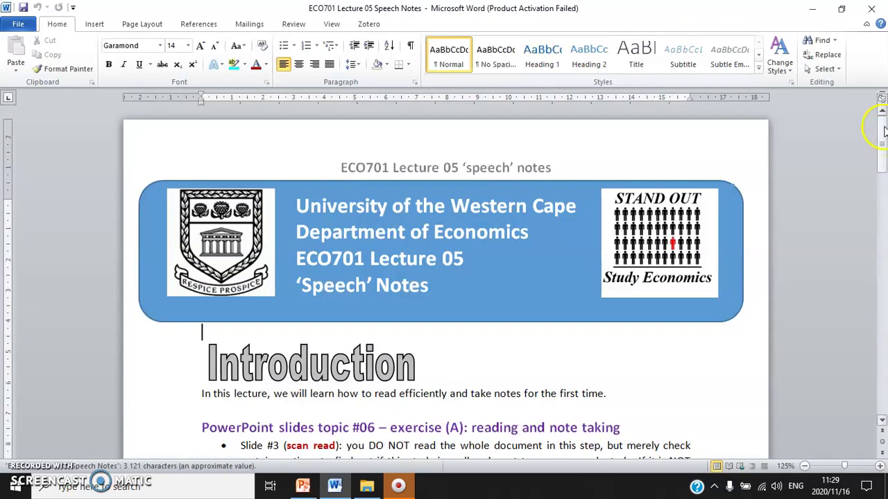
# Look through the ECO701 Lecture 05 Speech Notes to the suggested answers for the practice L05 writing workshop
pyautogui.moveTo(883, 122); pyautogui.dragTo(869, 431)
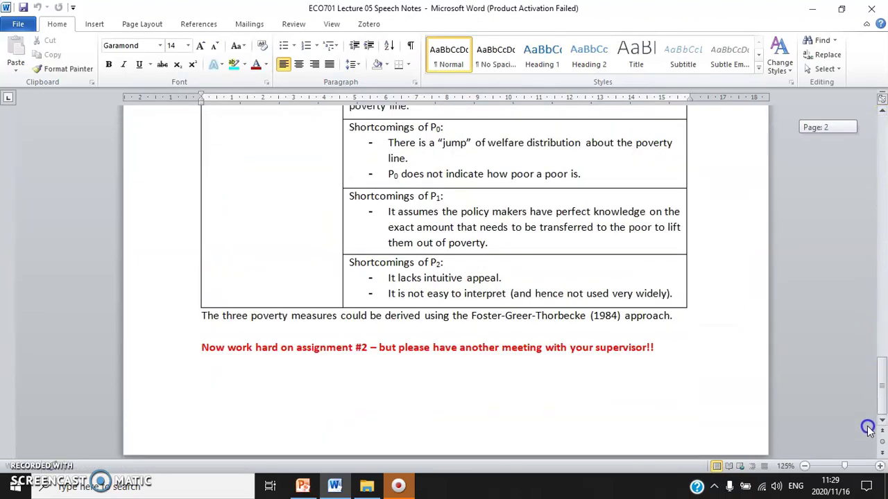
pyautogui.moveTo(875, 370); pyautogui.dragTo(885, 333)
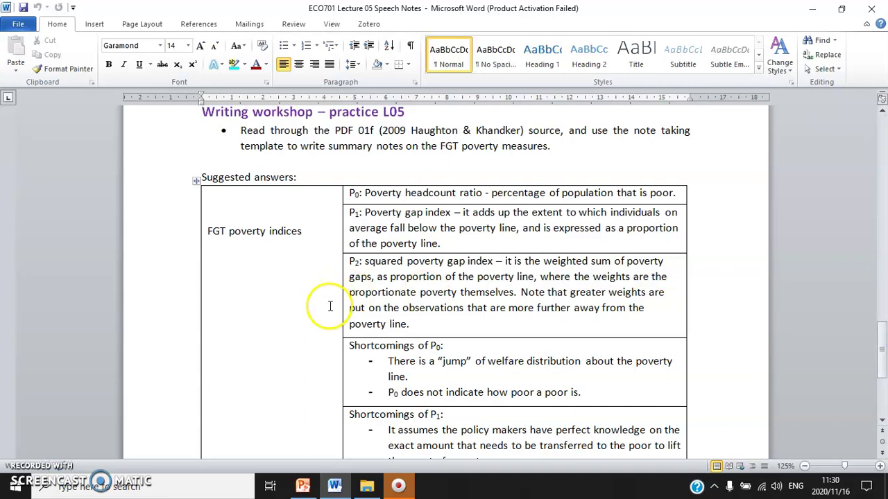
pyautogui.moveTo(367, 486)
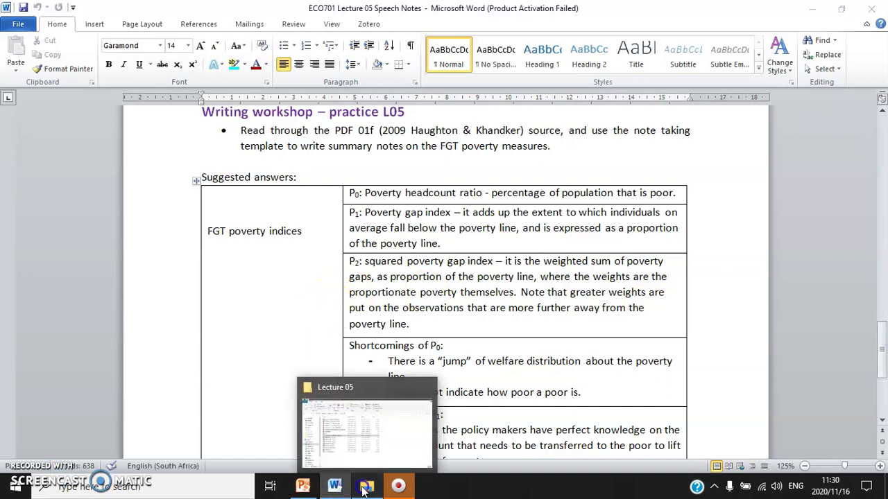
pyautogui.click(368, 420)
pyautogui.doubleClick(202, 281)
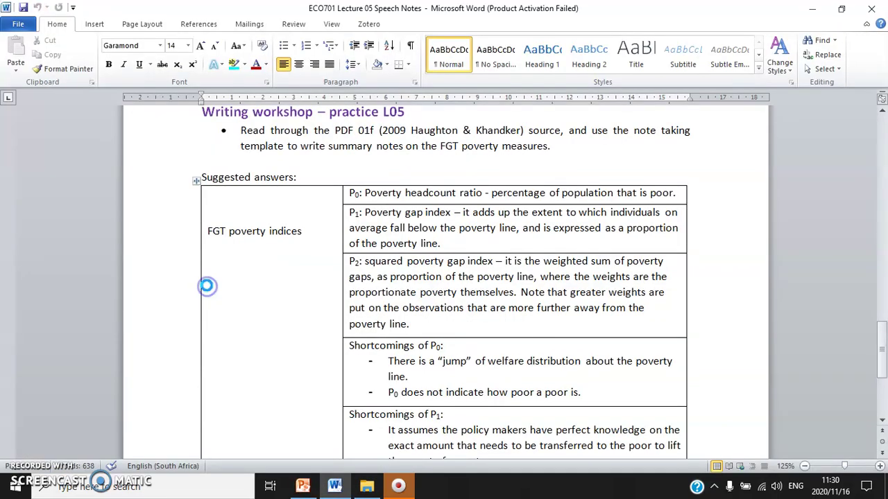
pyautogui.click(871, 8)
# Open the Note Taking Output3 document from the Lecture 05 folder and skim its first page on the FGT poverty measures
pyautogui.moveTo(366, 485)
pyautogui.click(364, 421)
pyautogui.doubleClick(220, 295)
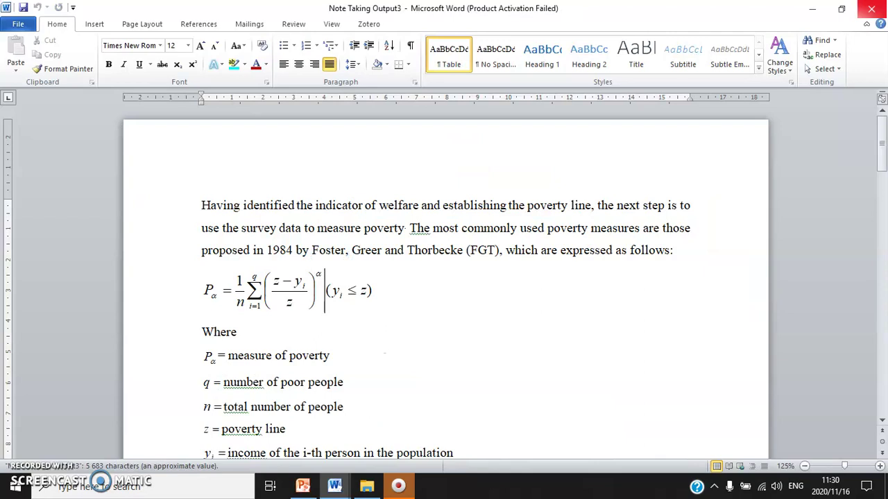
pyautogui.scroll(-6, 517, 319)
pyautogui.scroll(5, 518, 320)
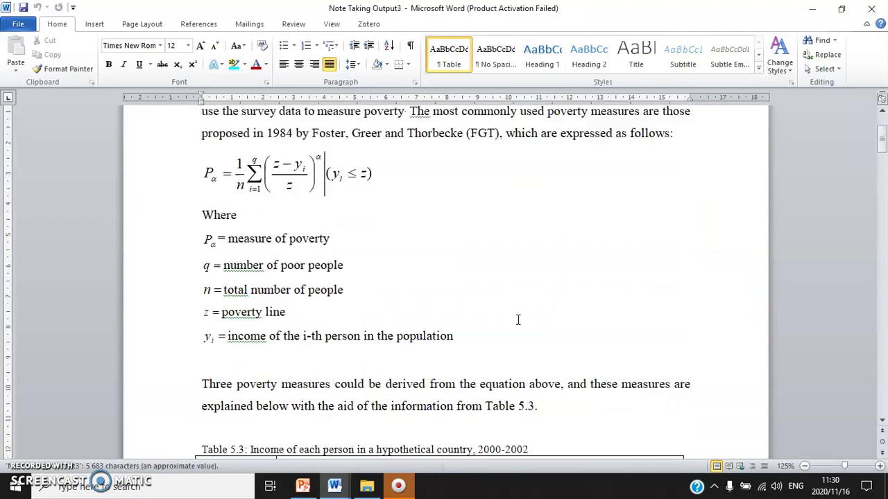
pyautogui.click(278, 452)
# Open the Exercise 01f 2009 Haughton & Khandker PDF from the Lecture 05 folder, skim its opening pages and close it
pyautogui.click(303, 486)
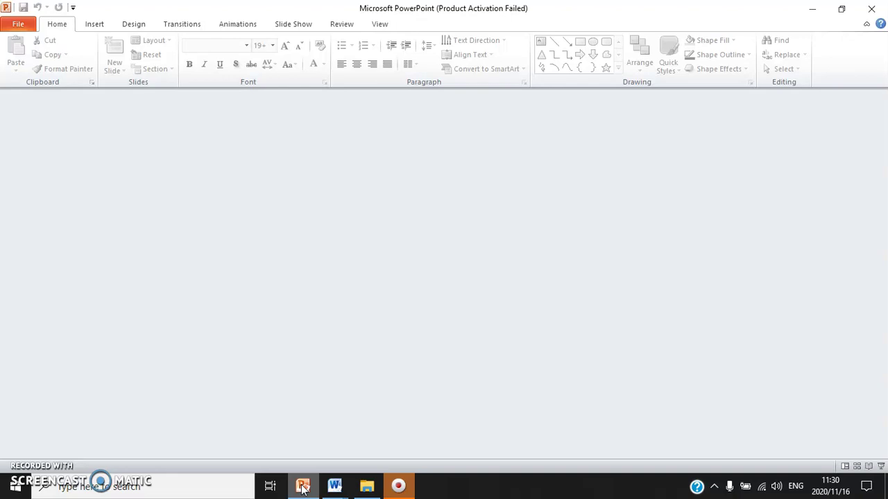
pyautogui.click(367, 485)
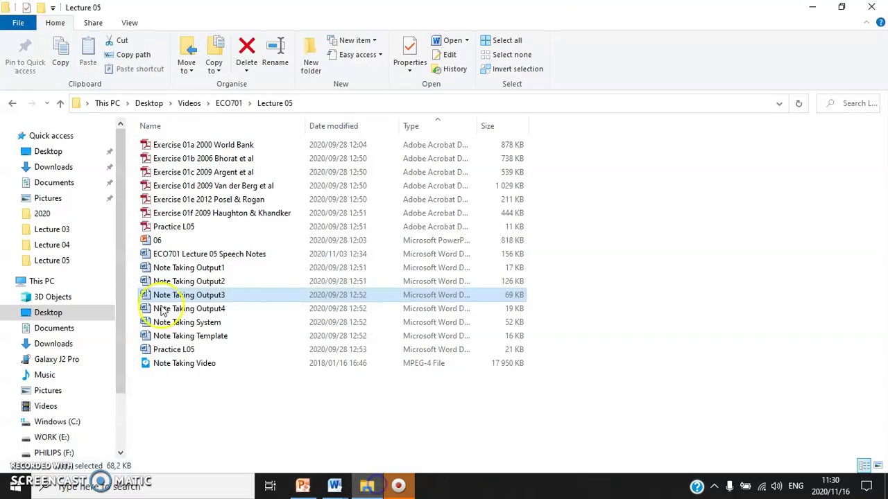
pyautogui.click(232, 215)
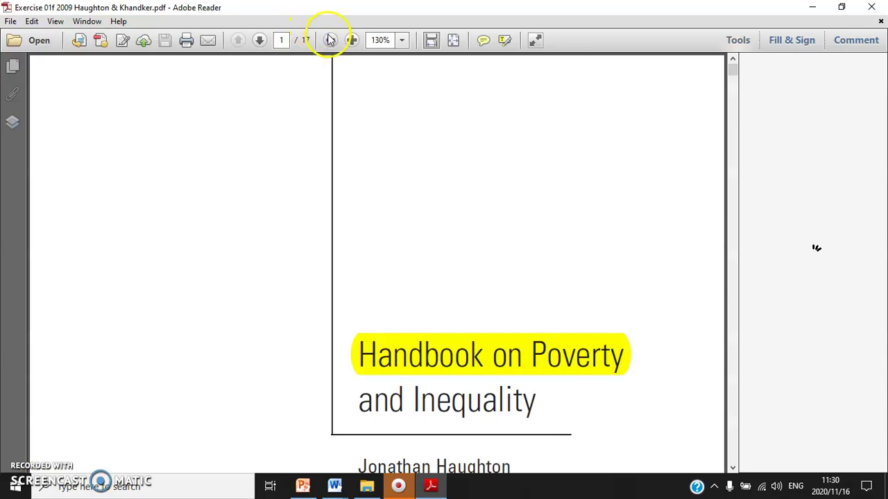
pyautogui.scroll(-5, 507, 282)
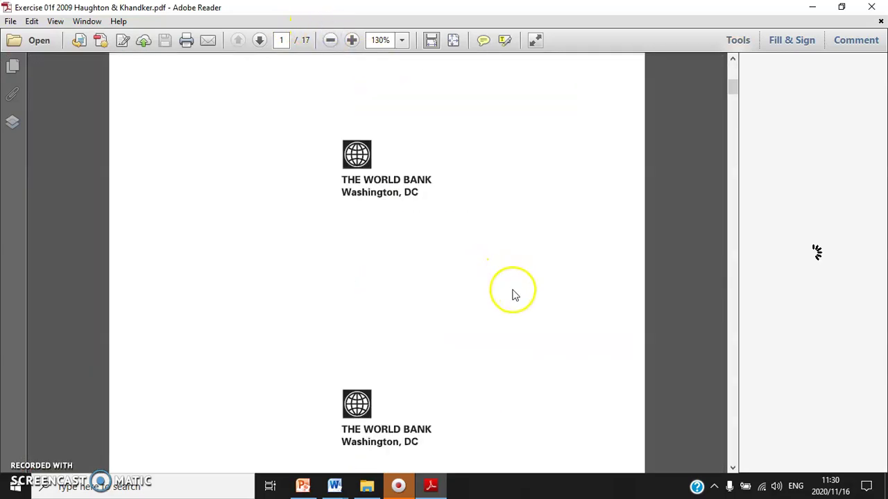
pyautogui.scroll(-10, 510, 306)
pyautogui.scroll(8, 507, 316)
pyautogui.scroll(-3, 496, 347)
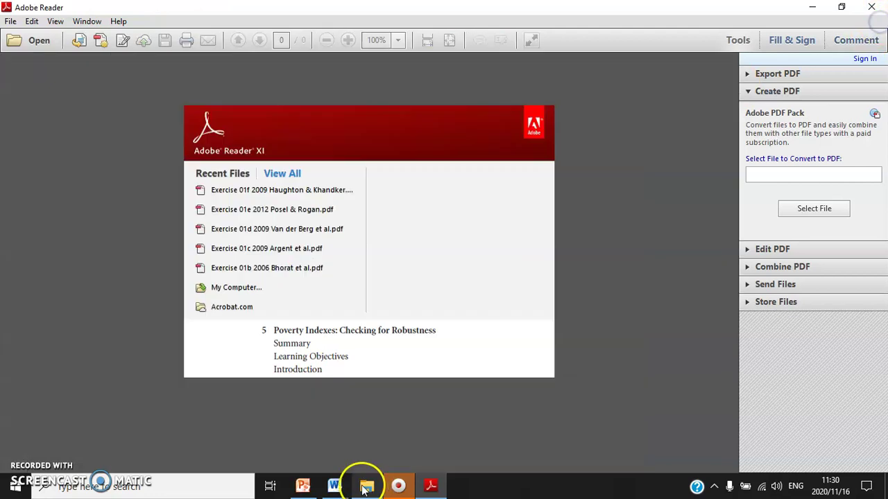
# Open the Practice L05 Word document from the Lecture 05 folder and look over its FGT poverty indices notes table
pyautogui.moveTo(335, 486)
pyautogui.click(392, 435)
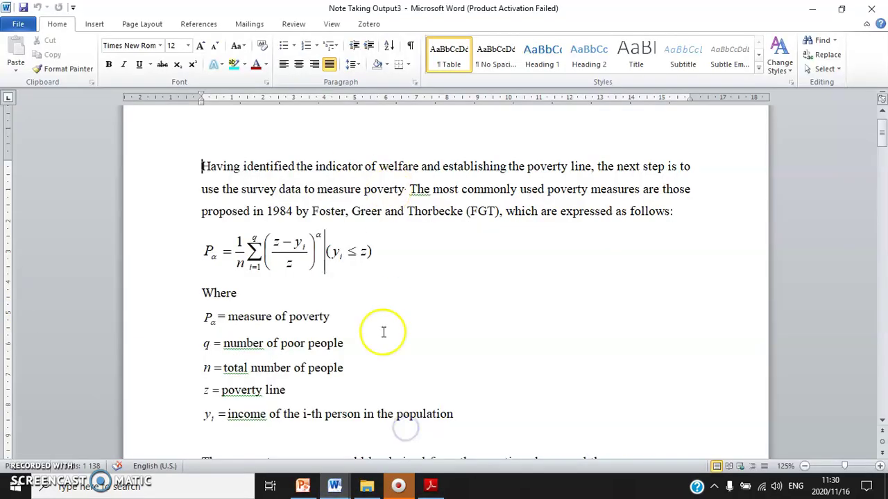
pyautogui.click(369, 486)
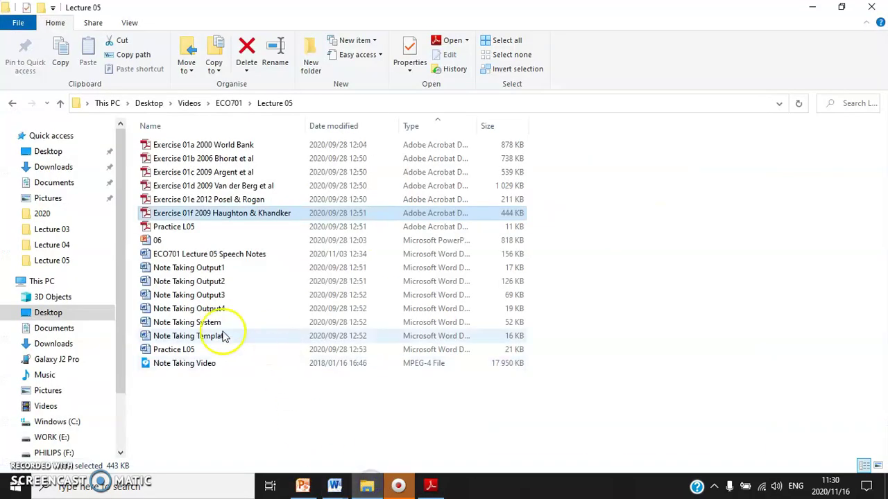
pyautogui.doubleClick(179, 351)
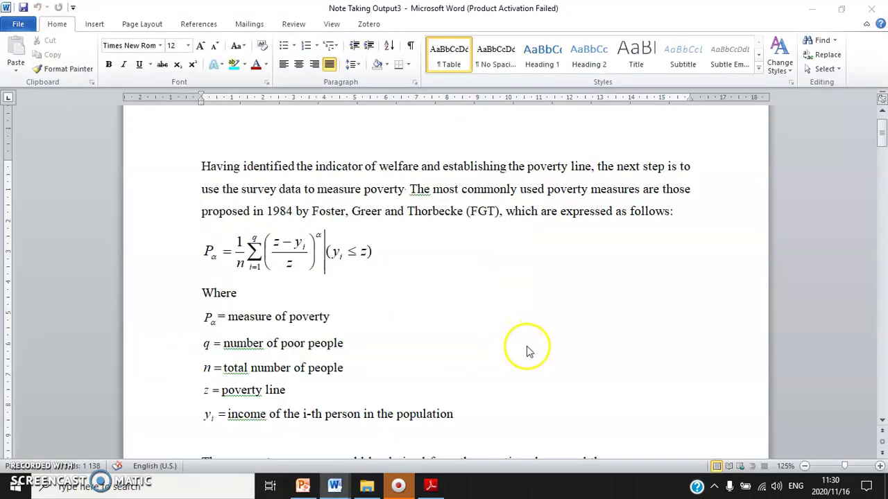
pyautogui.scroll(-10, 532, 351)
pyautogui.scroll(5, 531, 347)
pyautogui.scroll(5, 497, 387)
pyautogui.scroll(-3, 472, 374)
pyautogui.scroll(2, 456, 361)
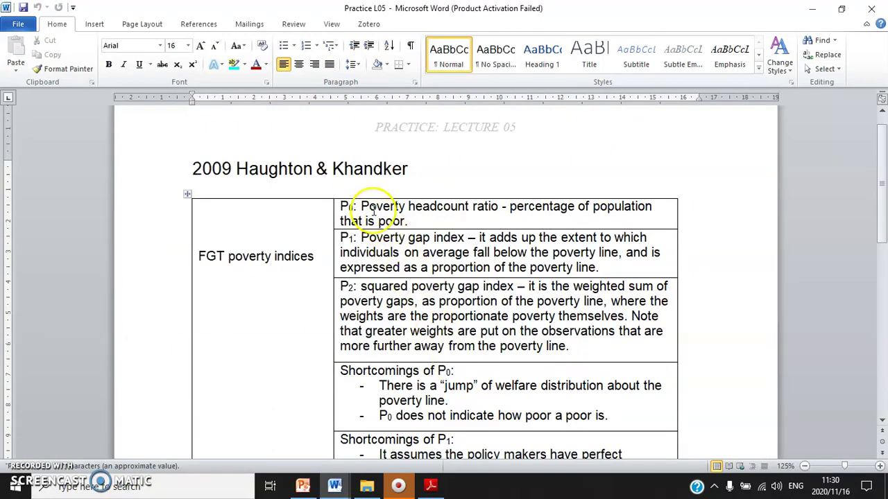
# Select the P0, P1 and P2 definition rows, then their three shortcomings rows, and close the Practice L05 document
pyautogui.moveTo(368, 208); pyautogui.dragTo(461, 310)
pyautogui.scroll(-10, 501, 376)
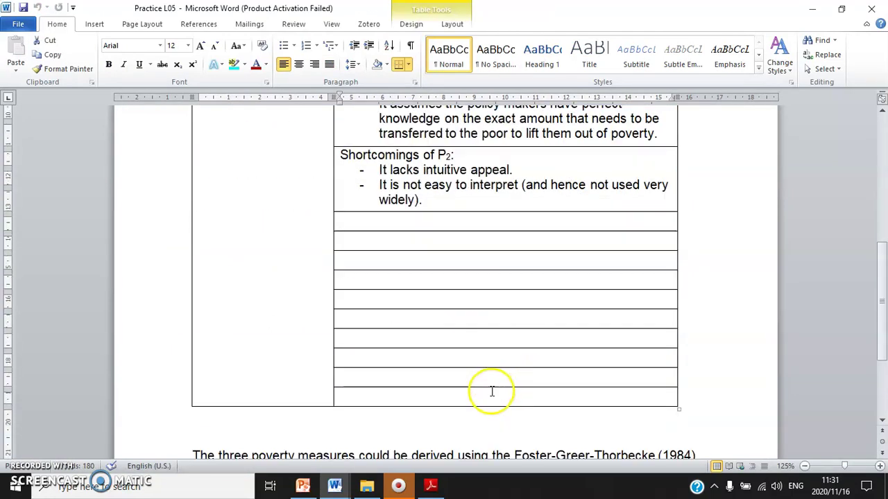
pyautogui.scroll(10, 493, 397)
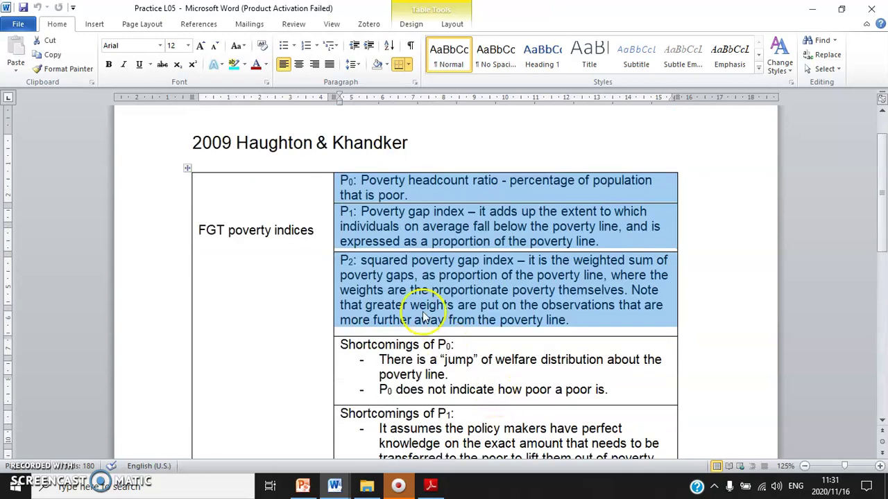
pyautogui.moveTo(392, 176); pyautogui.dragTo(471, 317)
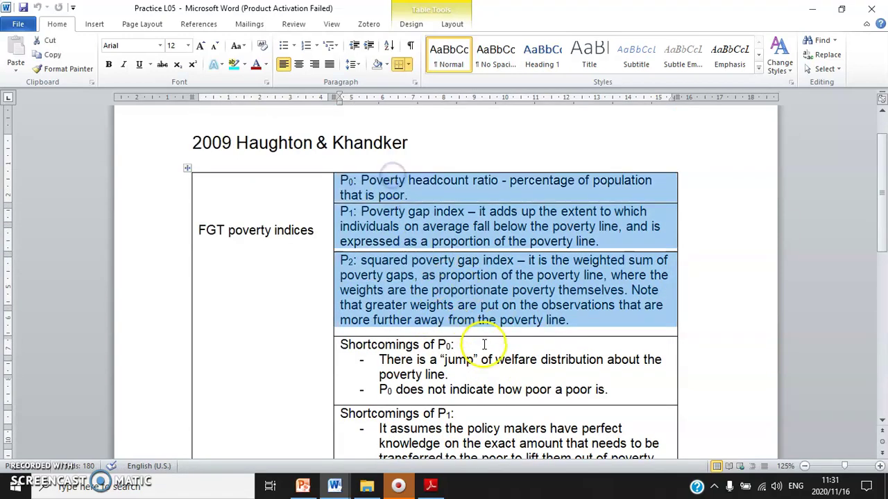
pyautogui.scroll(-2, 487, 344)
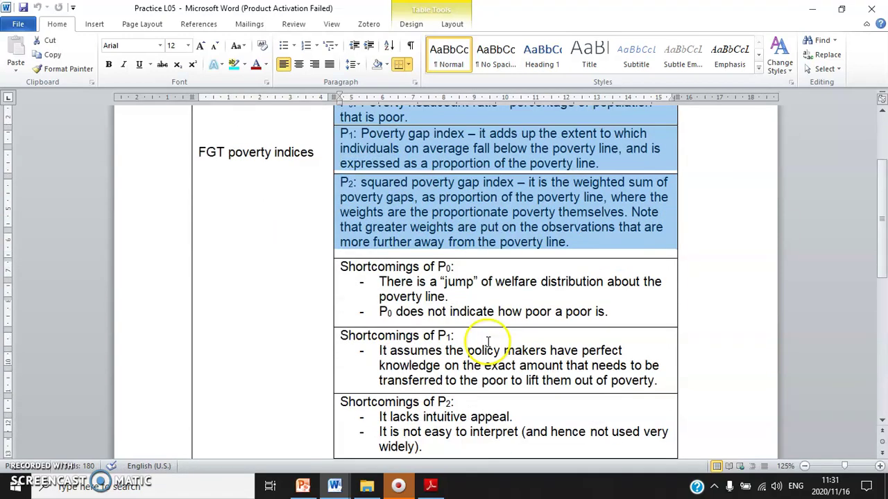
pyautogui.moveTo(491, 423); pyautogui.dragTo(468, 307)
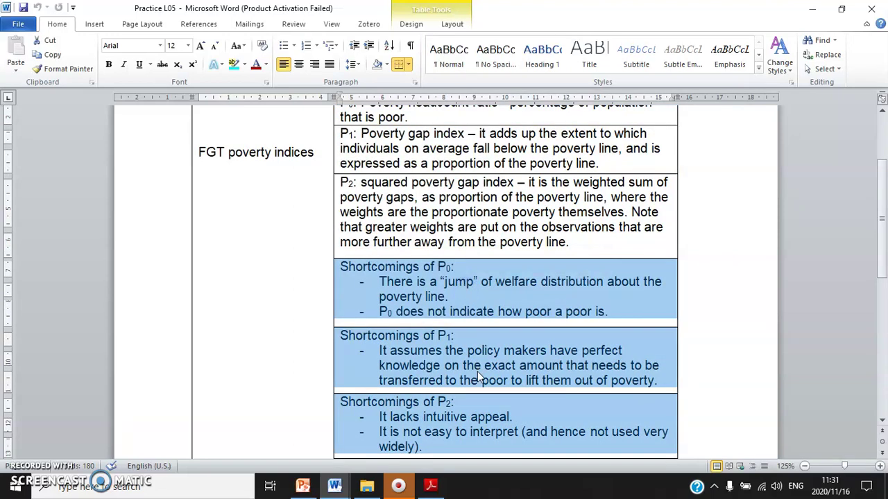
pyautogui.click(871, 8)
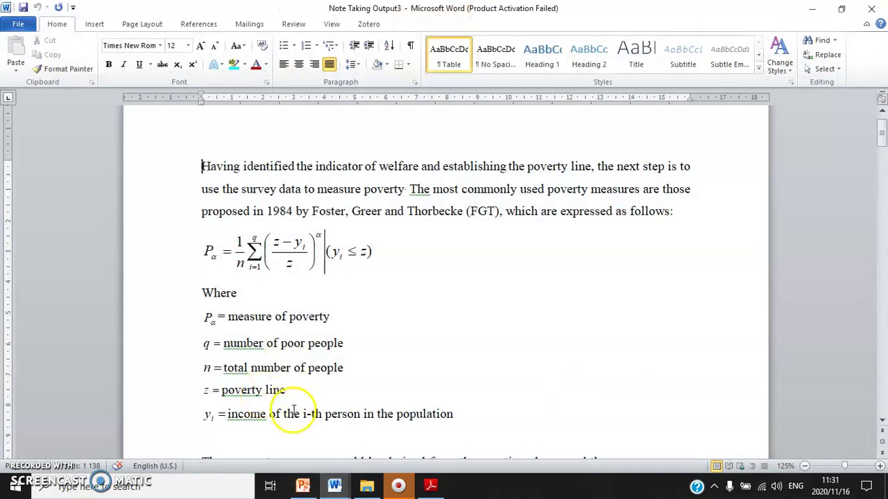
# Return to the Note Taking Output3 document and look over its introduction to the FGT measures and the equation
pyautogui.click(366, 485)
pyautogui.click(208, 296)
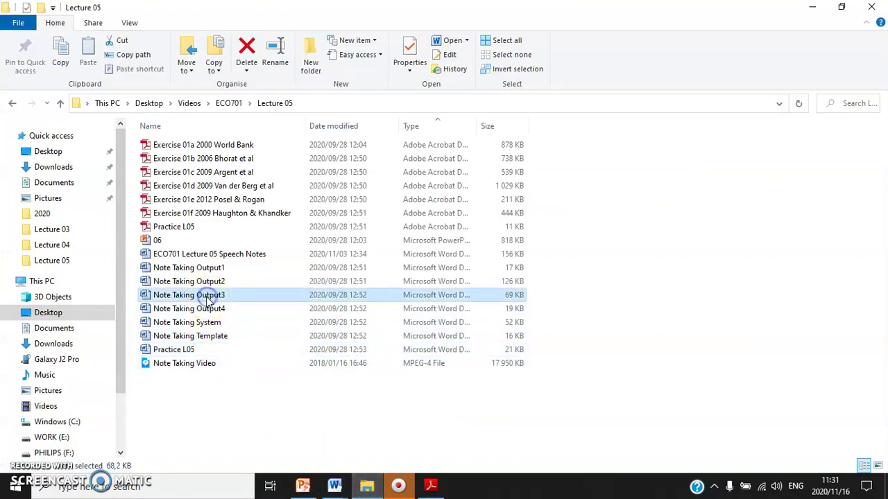
pyautogui.click(335, 486)
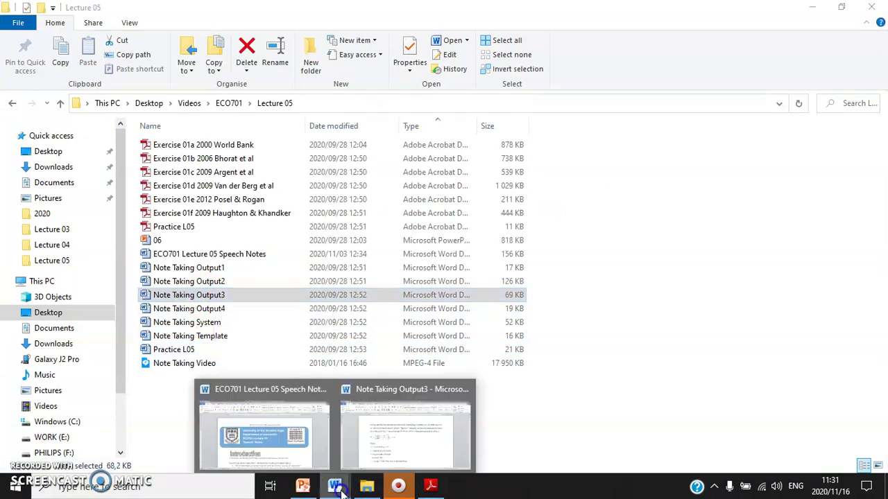
pyautogui.click(379, 430)
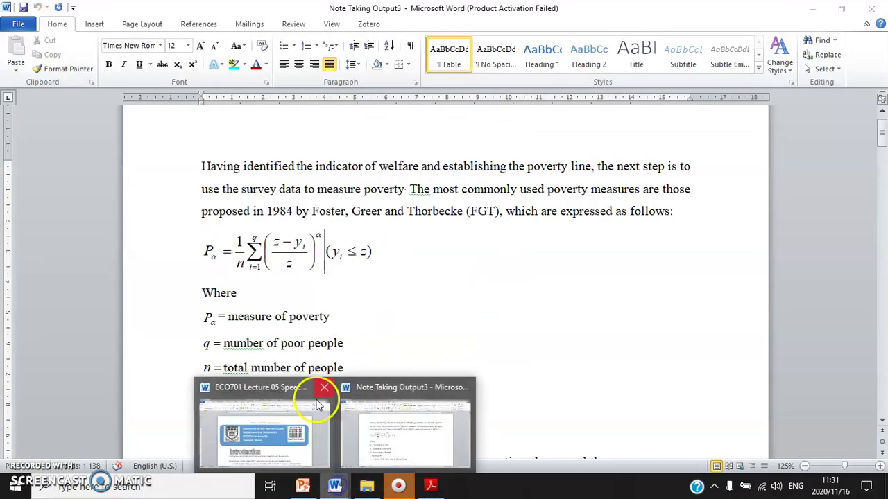
pyautogui.scroll(1, 356, 202)
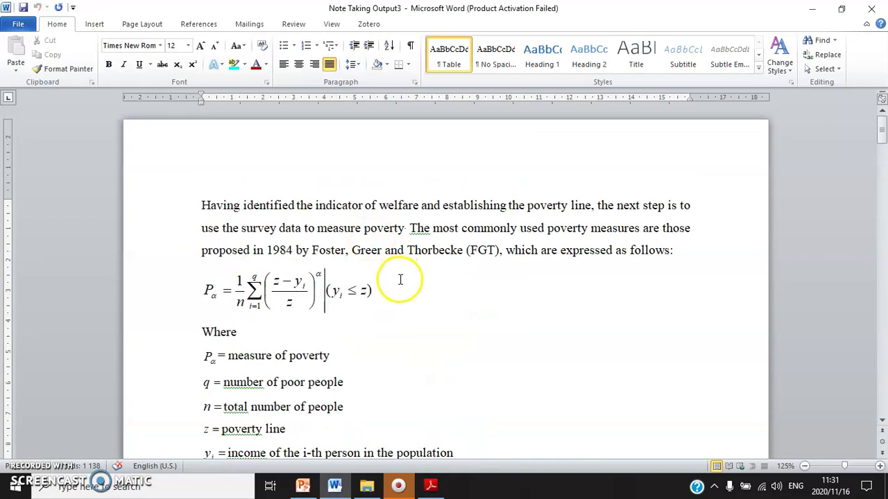
pyautogui.scroll(-4, 410, 296)
pyautogui.scroll(4, 430, 323)
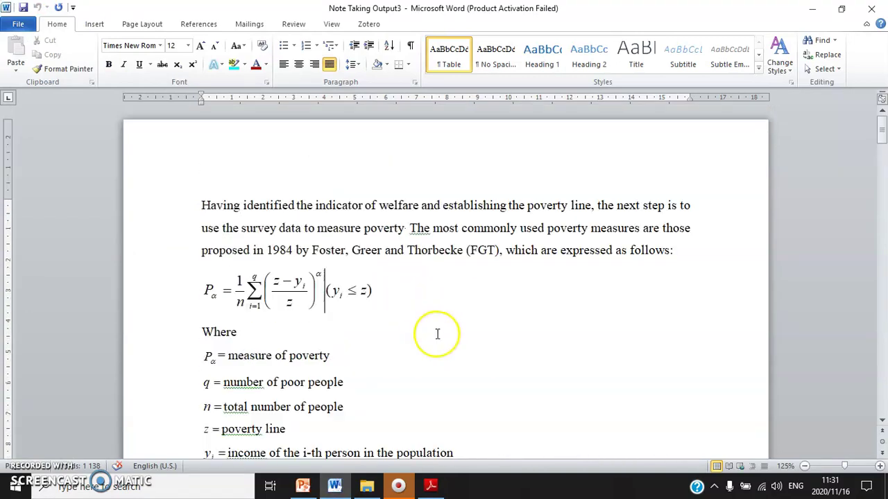
pyautogui.scroll(-5, 430, 347)
pyautogui.scroll(5, 421, 363)
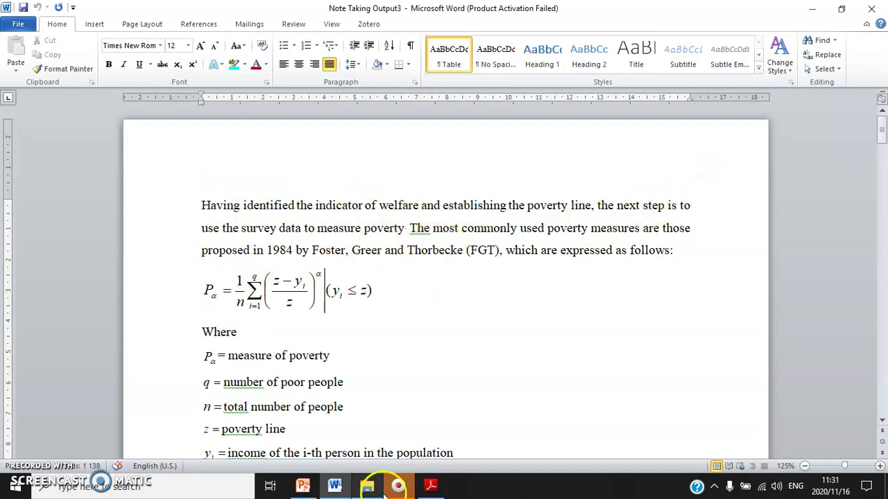
# Point out the FGT equation and select the list of variable definitions from Pα to yi beneath it
pyautogui.click(459, 247)
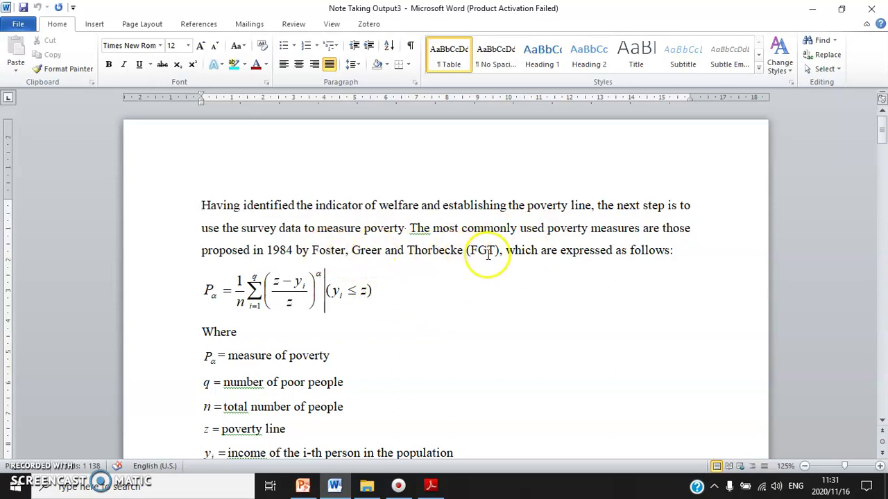
pyautogui.click(302, 299)
pyautogui.click(438, 297)
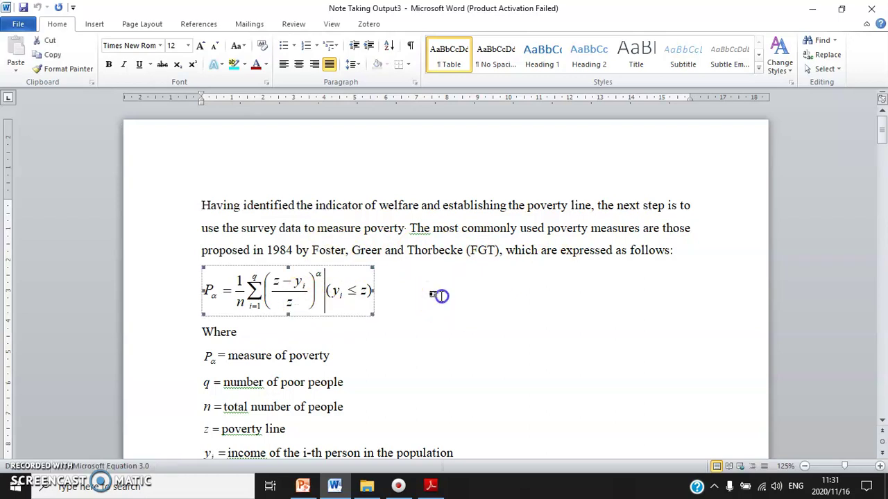
pyautogui.scroll(-5, 345, 300)
pyautogui.scroll(2, 416, 301)
pyautogui.moveTo(485, 316); pyautogui.dragTo(194, 241)
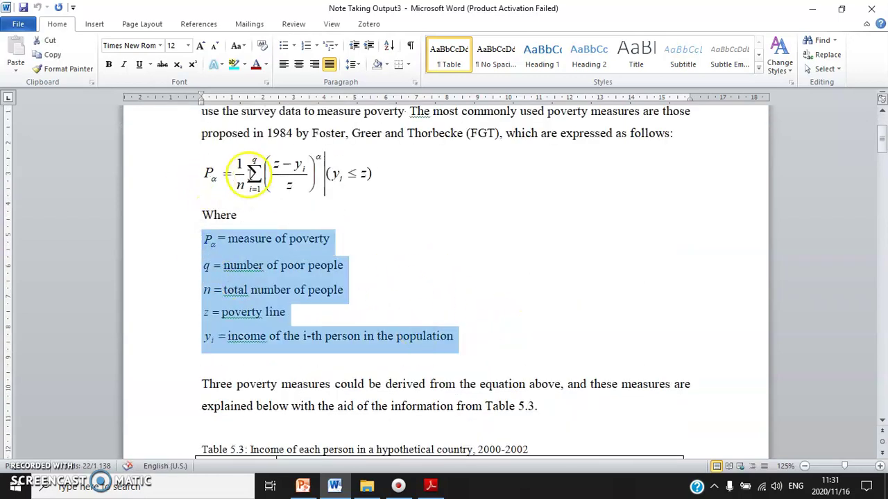
pyautogui.click(395, 285)
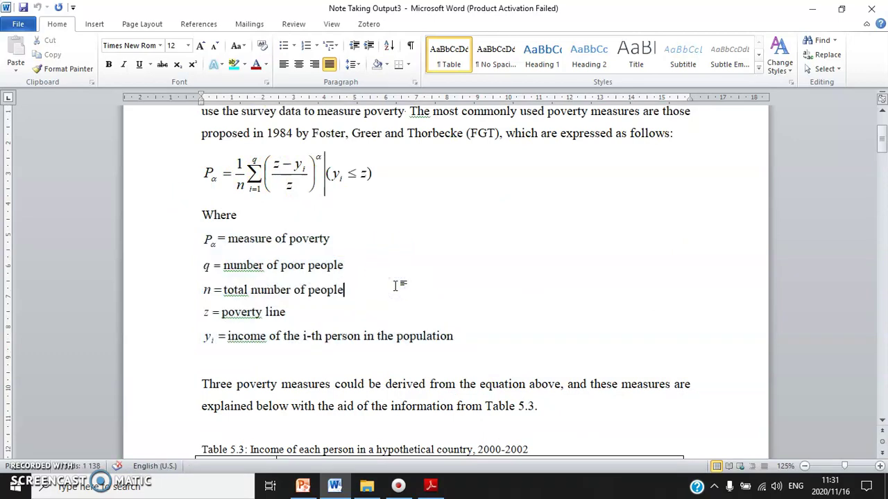
pyautogui.click(275, 186)
pyautogui.click(453, 228)
pyautogui.click(341, 174)
pyautogui.click(446, 252)
# Select Table 5.3 on individual incomes together with its caption to point it out, and clear the selection
pyautogui.scroll(-5, 446, 253)
pyautogui.moveTo(283, 366); pyautogui.dragTo(201, 254)
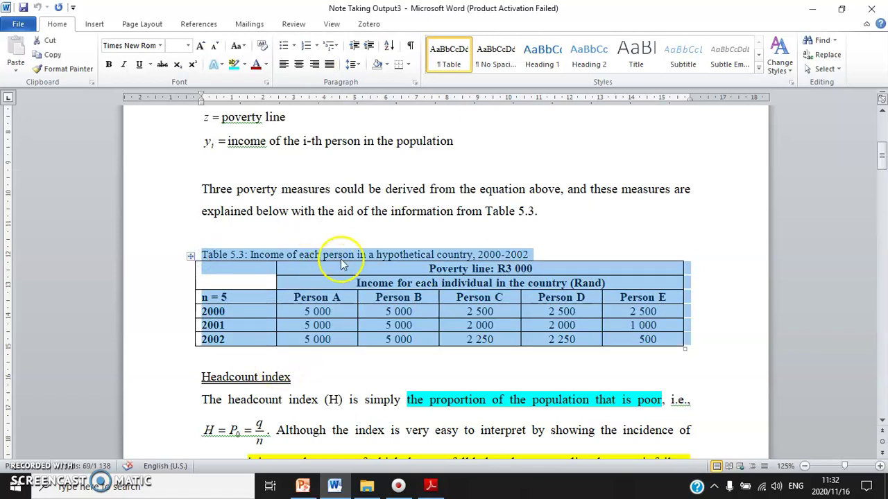
pyautogui.click(341, 256)
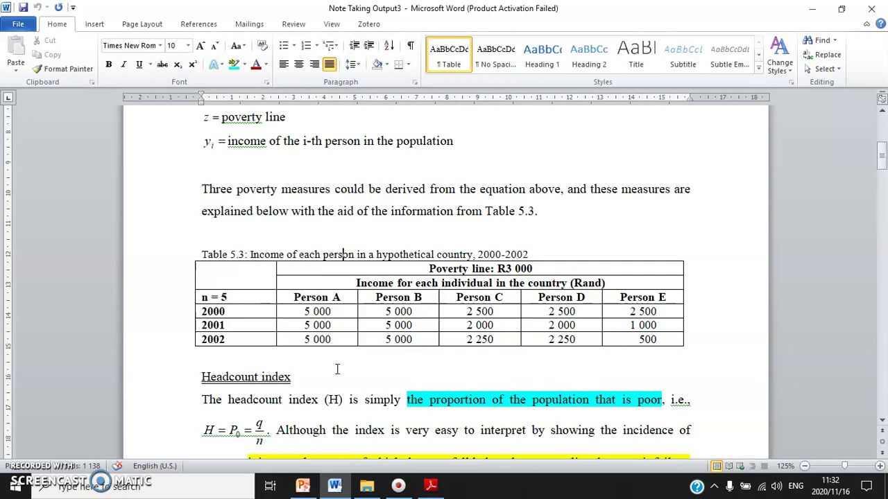
# Select the headcount index definition, its phrase "the proportion of the population that is poor", and the remark on its easy interpretation
pyautogui.scroll(-4, 337, 369)
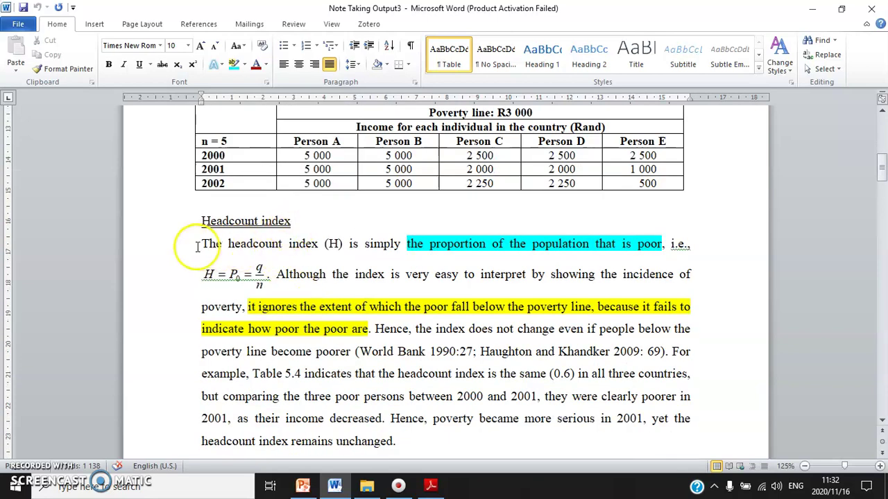
pyautogui.moveTo(200, 245); pyautogui.dragTo(254, 276)
pyautogui.click(419, 245)
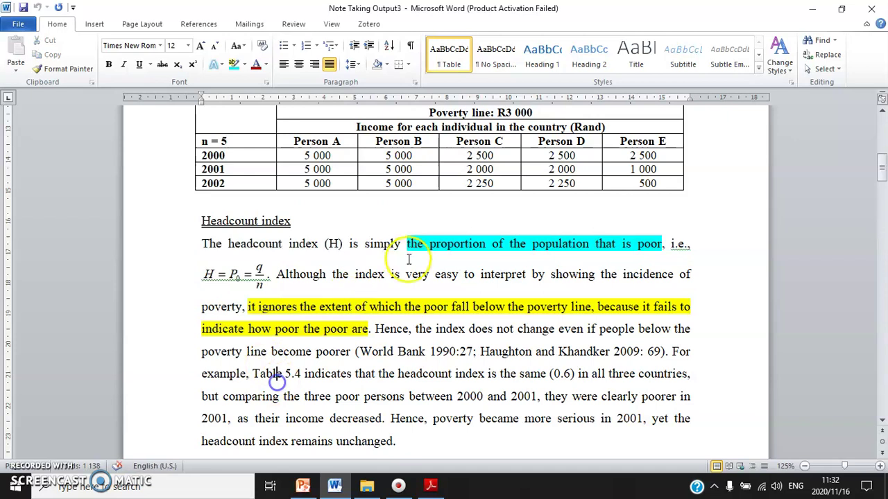
pyautogui.moveTo(420, 245); pyautogui.dragTo(665, 244)
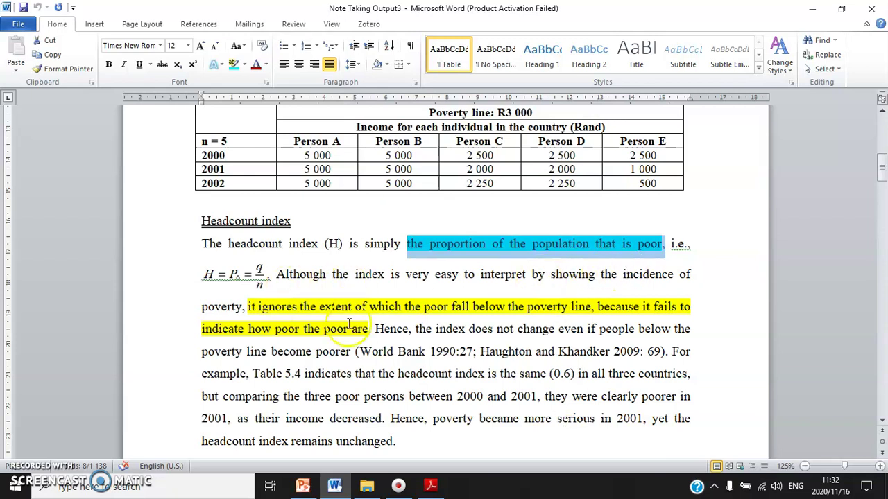
pyautogui.moveTo(276, 277); pyautogui.dragTo(596, 277)
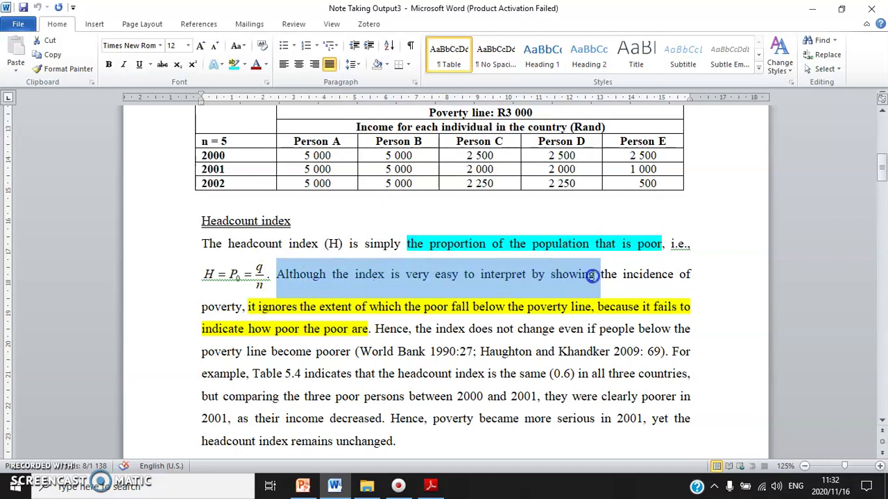
# Select the headcount index's highlighted drawback about ignoring how poor the poor are, and the source citation supporting it, to point both out
pyautogui.scroll(-2, 476, 324)
pyautogui.moveTo(374, 213); pyautogui.dragTo(248, 191)
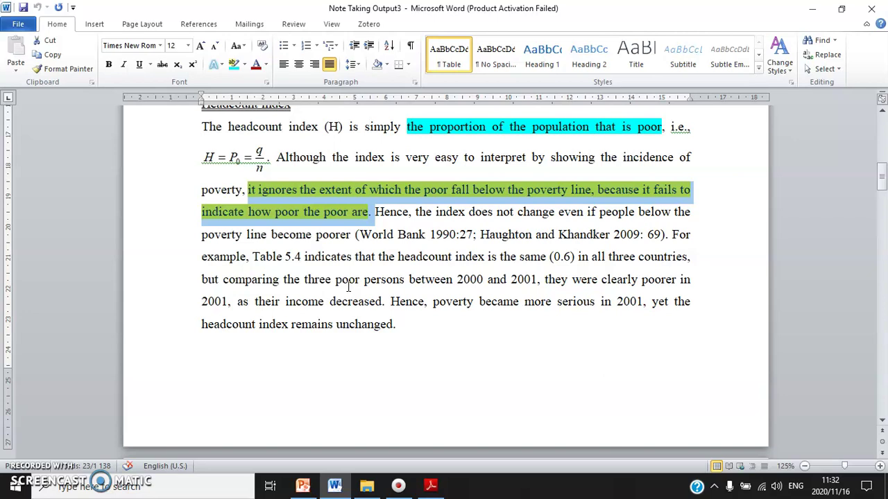
pyautogui.click(353, 261)
pyautogui.moveTo(355, 236); pyautogui.dragTo(658, 240)
pyautogui.click(529, 280)
pyautogui.moveTo(359, 235); pyautogui.dragTo(624, 236)
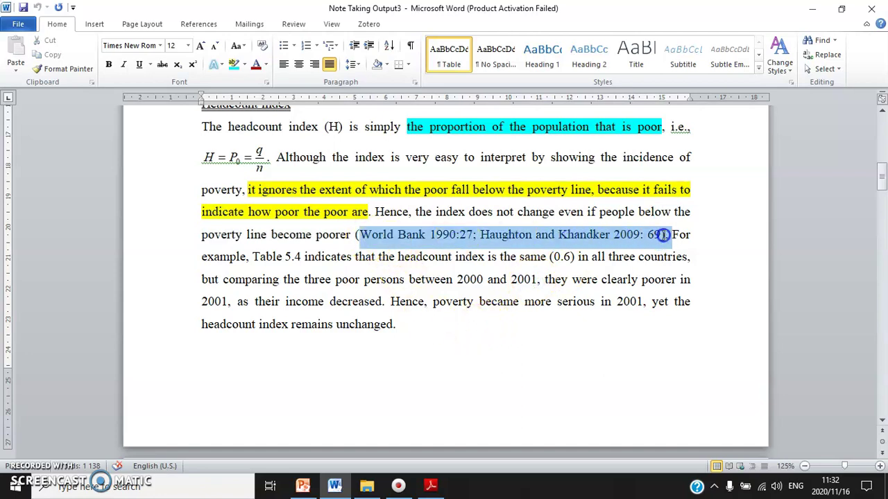
pyautogui.moveTo(408, 212); pyautogui.dragTo(274, 191)
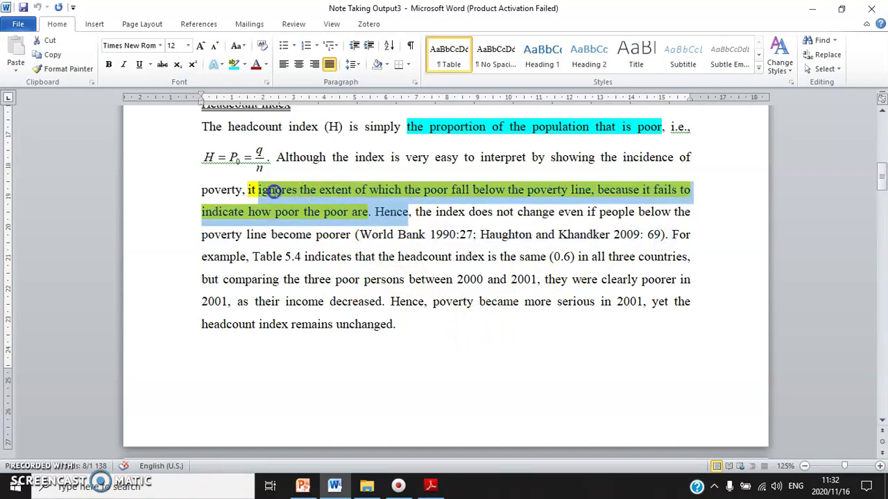
pyautogui.scroll(1, 375, 291)
pyautogui.click(386, 258)
pyautogui.moveTo(364, 273); pyautogui.dragTo(656, 276)
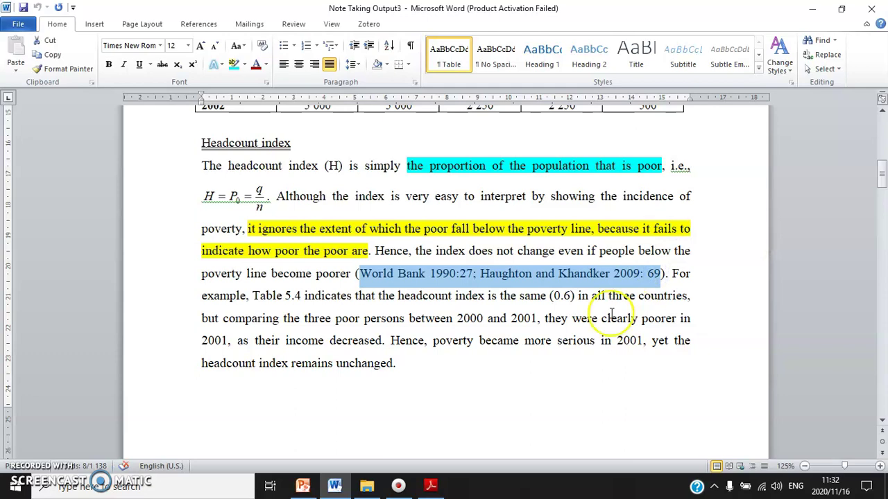
pyautogui.click(432, 363)
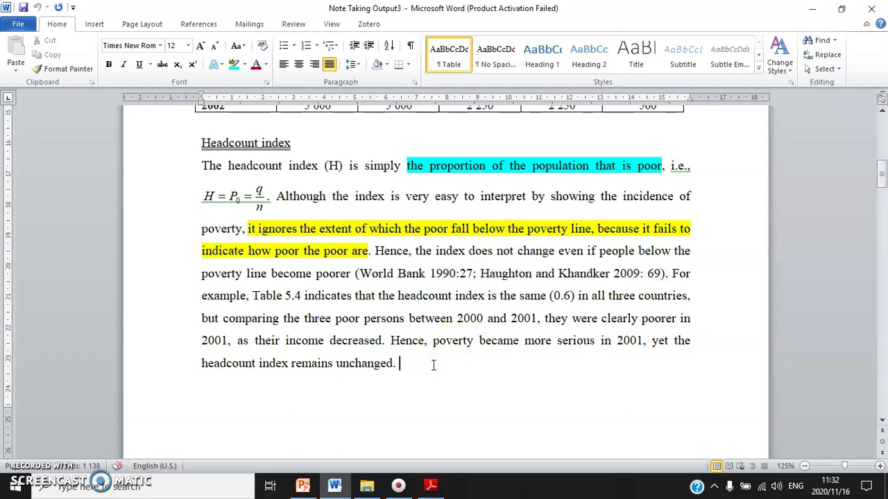
# Go to the Poverty gap index section and select its opening definition and citation to point them out, clearing the selection
pyautogui.scroll(-10, 433, 366)
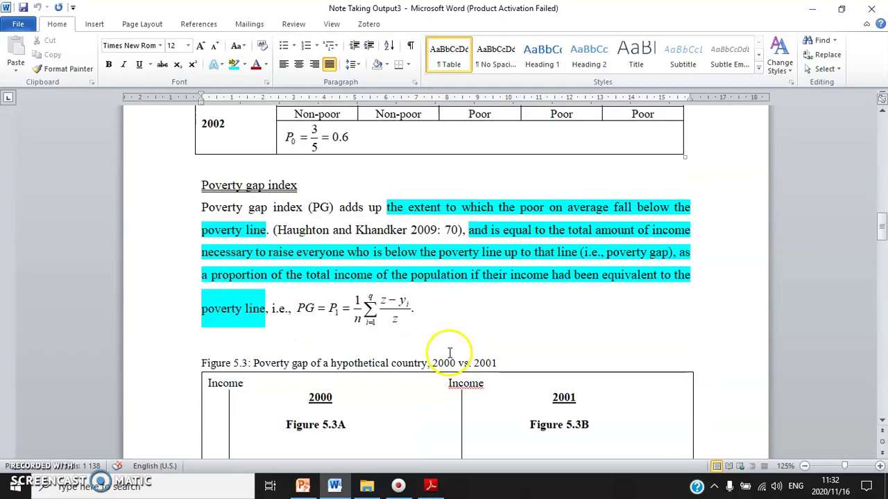
pyautogui.moveTo(202, 208); pyautogui.dragTo(447, 227)
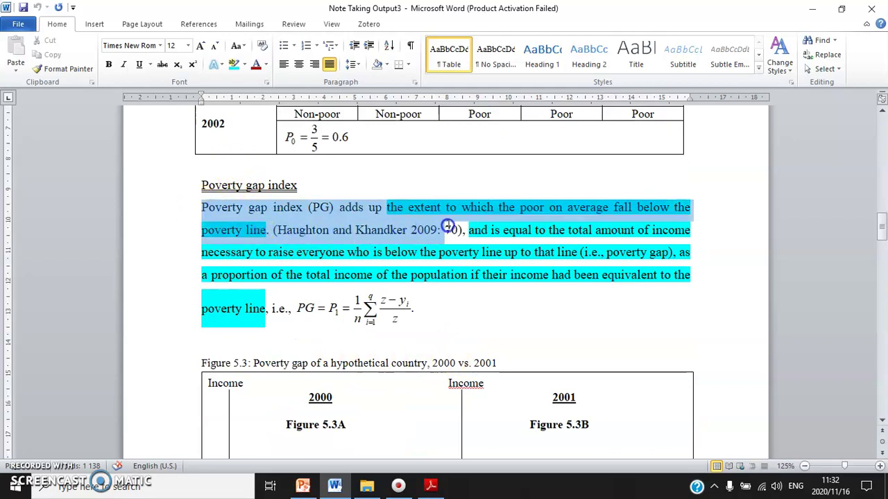
pyautogui.click(505, 312)
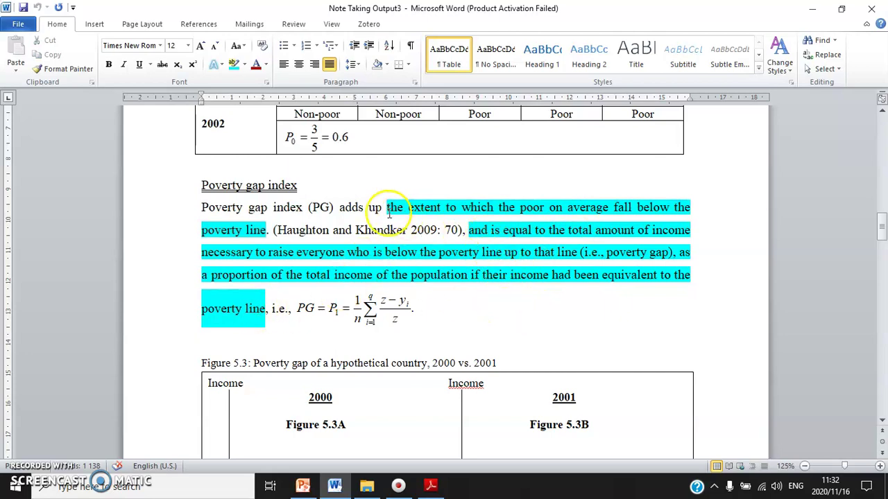
# Look over Figure 5.3, select the sentence on what its shaded areas assume about policy makers, and continue to Table 5.5
pyautogui.scroll(-6, 446, 308)
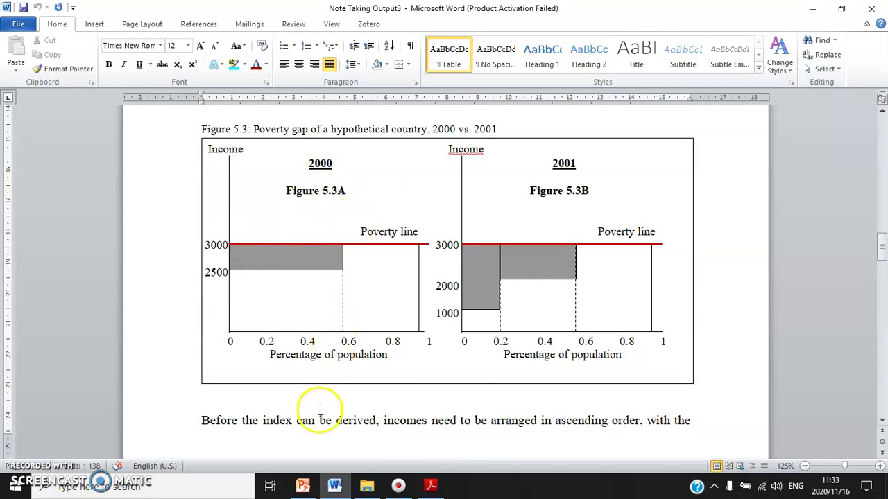
pyautogui.scroll(-6, 317, 430)
pyautogui.scroll(-11, 317, 375)
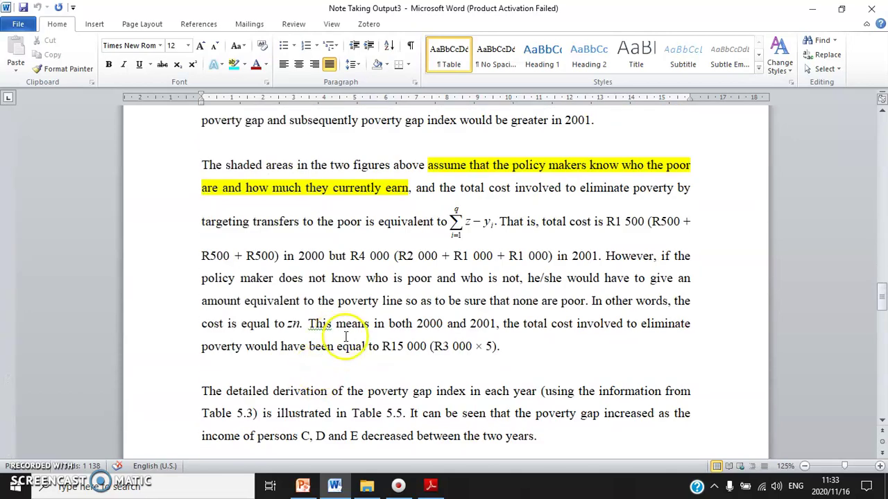
pyautogui.moveTo(203, 165); pyautogui.dragTo(368, 178)
pyautogui.click(362, 278)
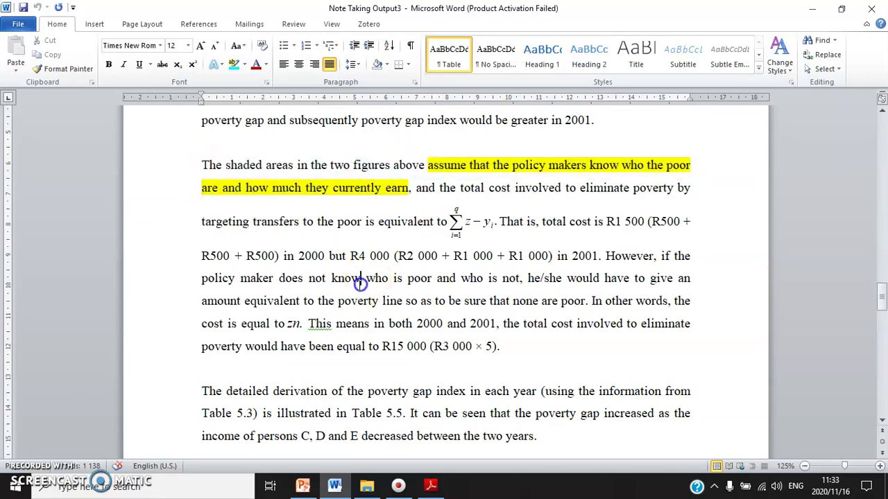
pyautogui.scroll(-2, 428, 287)
pyautogui.scroll(4, 427, 287)
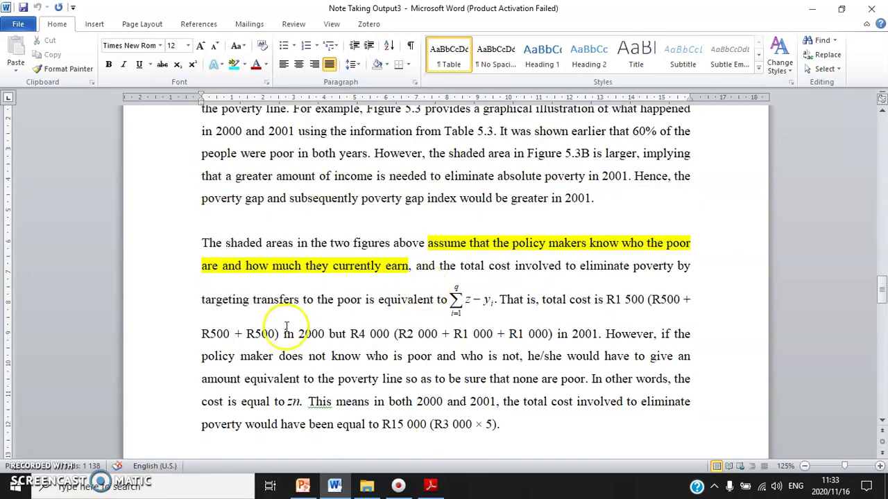
pyautogui.scroll(-18, 277, 335)
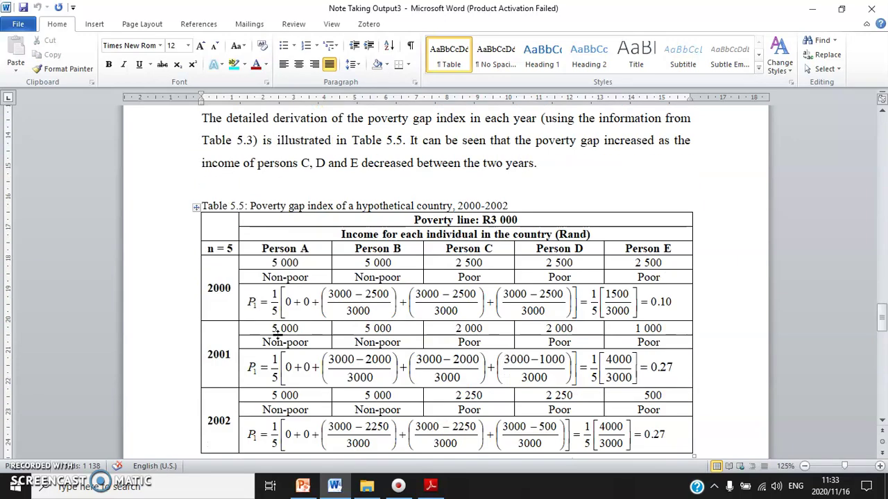
# Point out the Squared poverty gap index heading, its P2 formula and the highlighted explanation of poverty severity by selecting each
pyautogui.moveTo(202, 170); pyautogui.dragTo(407, 168)
pyautogui.click(344, 333)
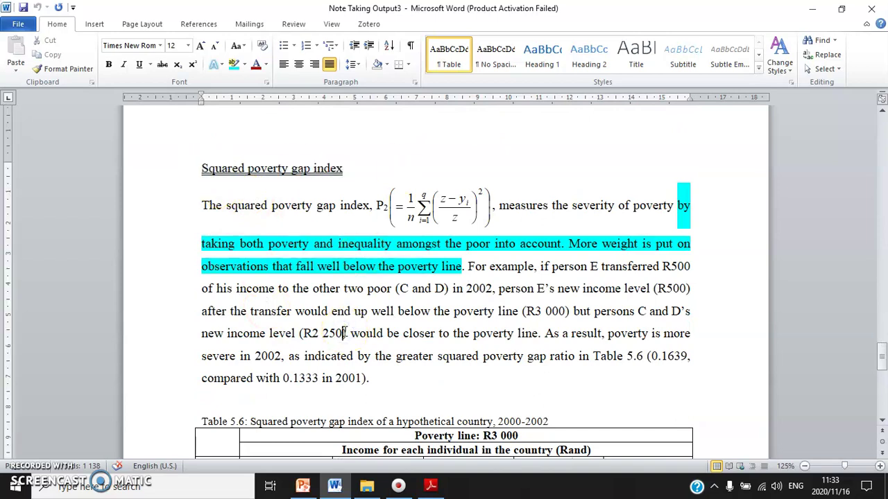
pyautogui.scroll(-1, 345, 333)
pyautogui.moveTo(264, 170); pyautogui.dragTo(485, 182)
pyautogui.click(489, 270)
pyautogui.moveTo(684, 161); pyautogui.dragTo(464, 229)
pyautogui.click(435, 290)
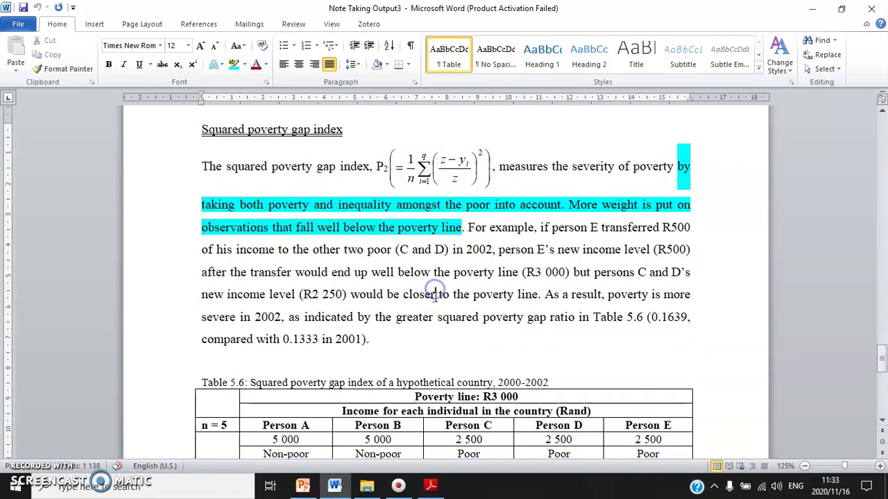
# Select the caption of Table 5.6 to point it out, and look through the table's yearly calculations
pyautogui.scroll(-2, 434, 291)
pyautogui.moveTo(243, 304); pyautogui.dragTo(374, 305)
pyautogui.click(374, 238)
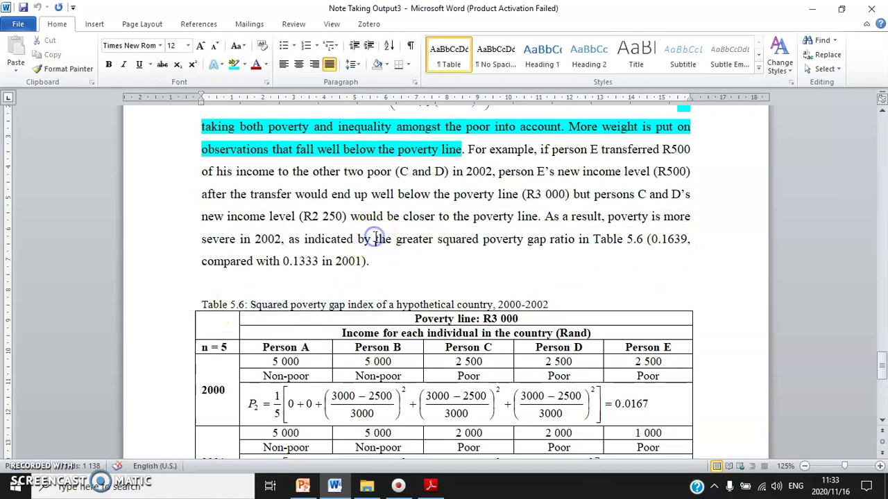
pyautogui.scroll(-7, 378, 243)
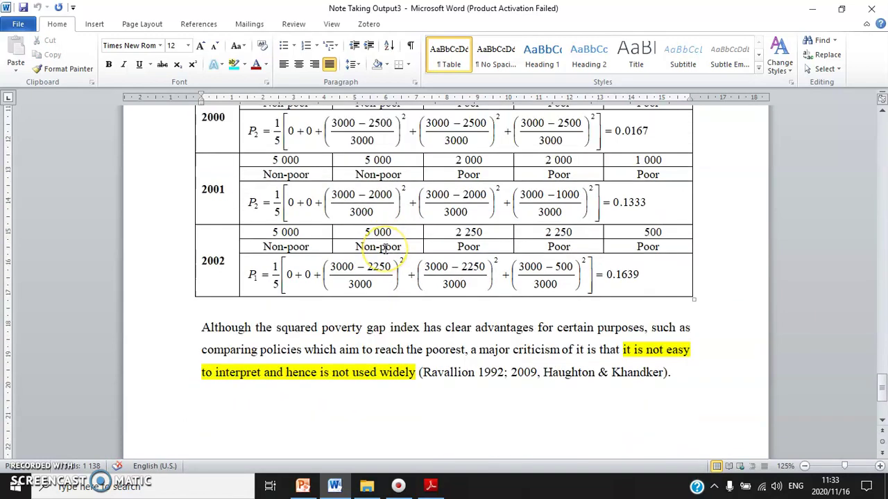
# Add ", 2009" at the end of the source citation in the closing paragraph on the squared poverty gap index
pyautogui.scroll(-4, 383, 249)
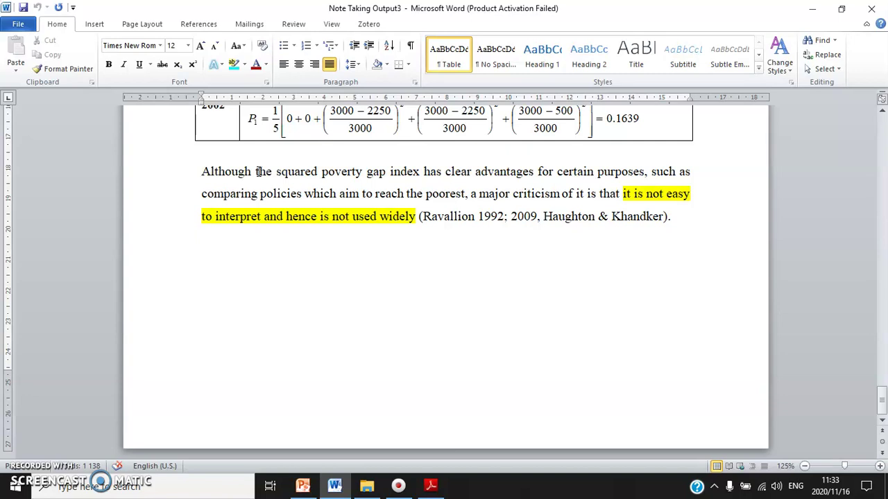
pyautogui.moveTo(469, 217); pyautogui.dragTo(659, 218)
pyautogui.click(659, 218)
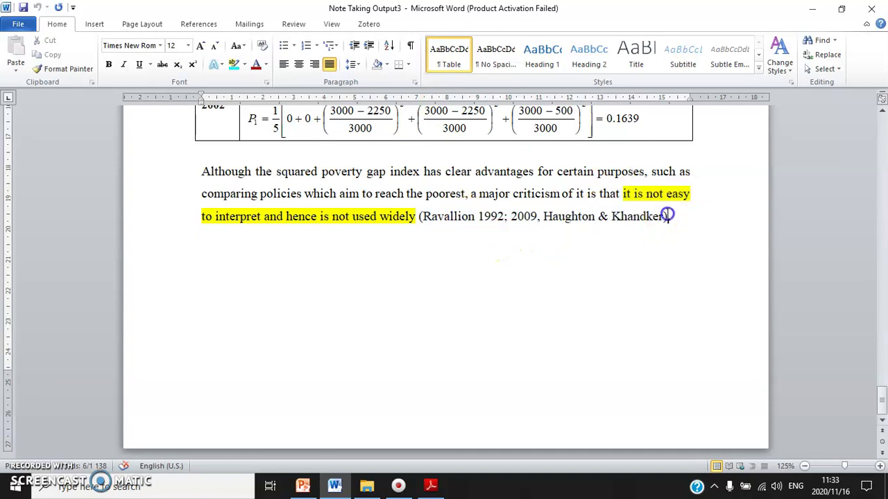
pyautogui.write(', 20098')
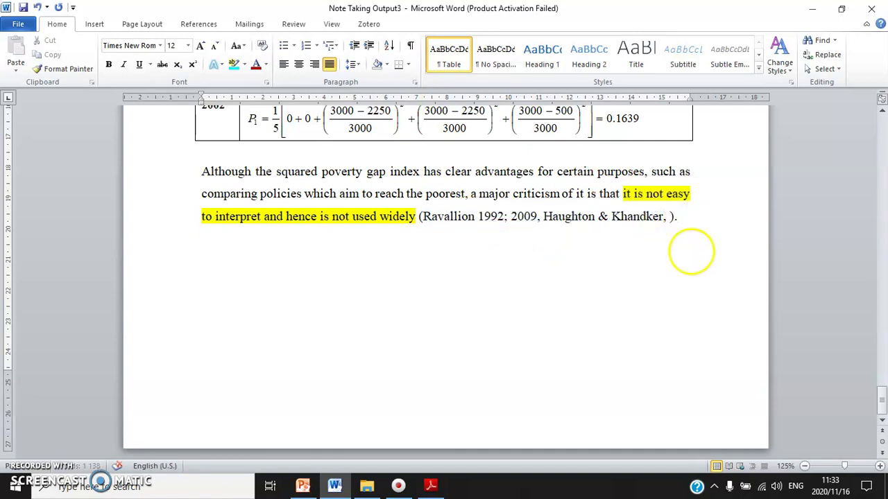
pyautogui.press('BackSpace')
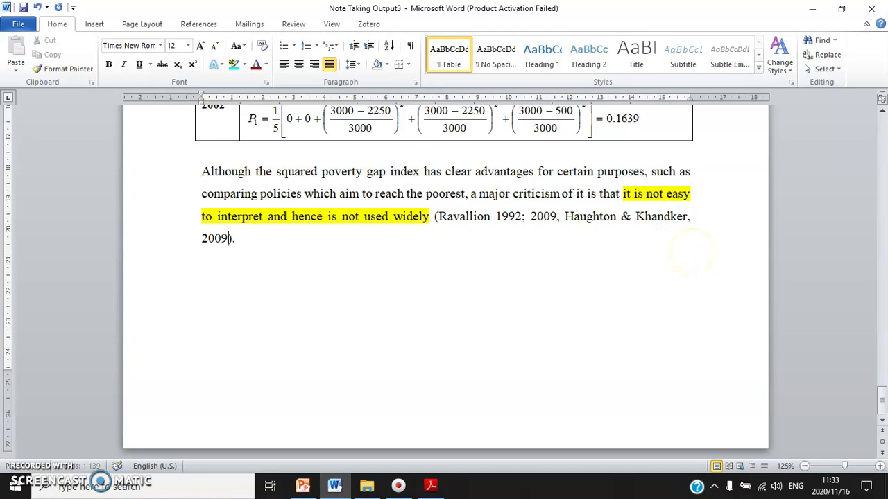
pyautogui.press('BackSpace')
pyautogui.write('9')
pyautogui.click(265, 252)
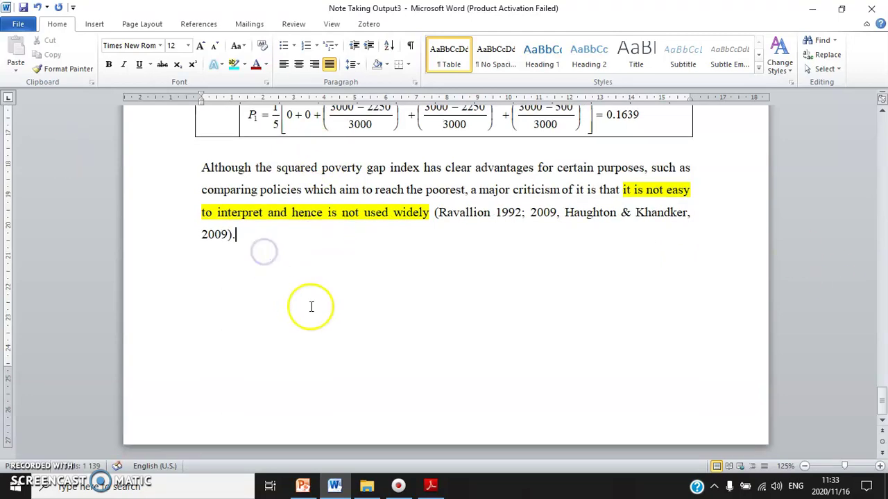
# Close the Note Taking Output3 document without saving and open Note Taking Template from the Lecture 05 folder
pyautogui.scroll(5, 307, 308)
pyautogui.click(18, 23)
pyautogui.click(42, 101)
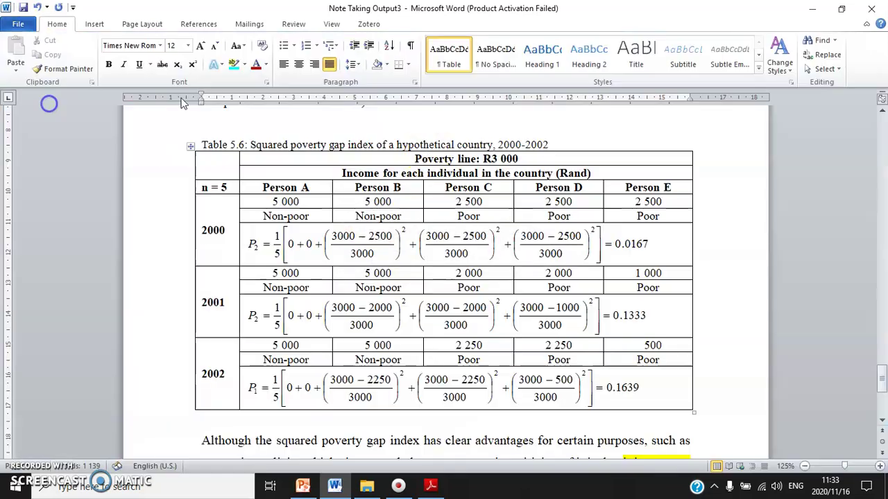
pyautogui.click(444, 257)
pyautogui.click(358, 491)
pyautogui.click(248, 421)
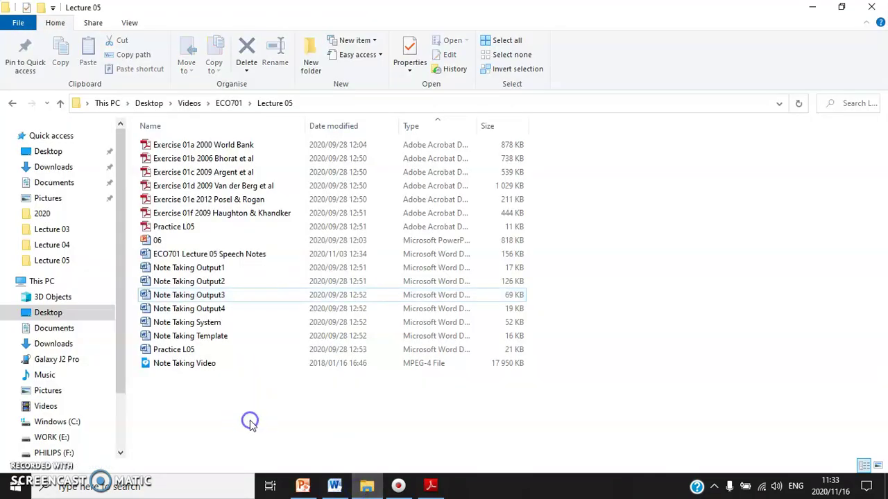
pyautogui.doubleClick(201, 336)
# Look over the template's narrow column and ruled notes area, and place the cursor at the X below the table
pyautogui.scroll(10, 402, 388)
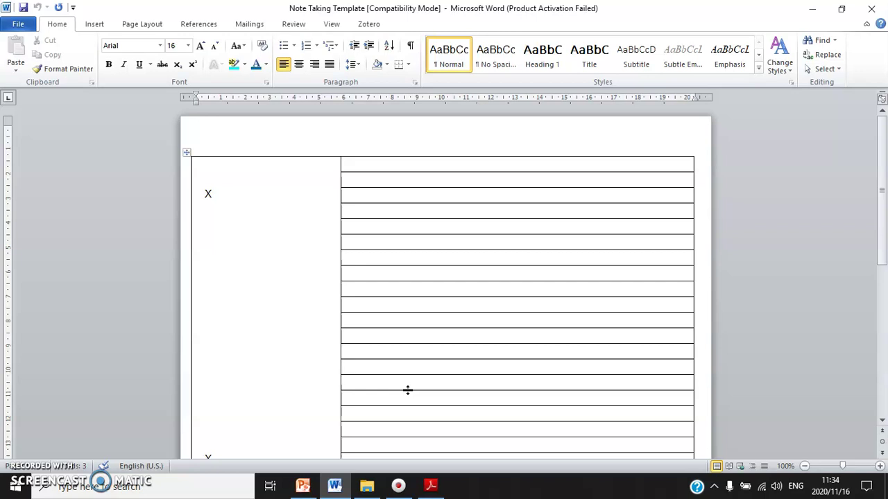
pyautogui.scroll(-3, 292, 342)
pyautogui.click(255, 371)
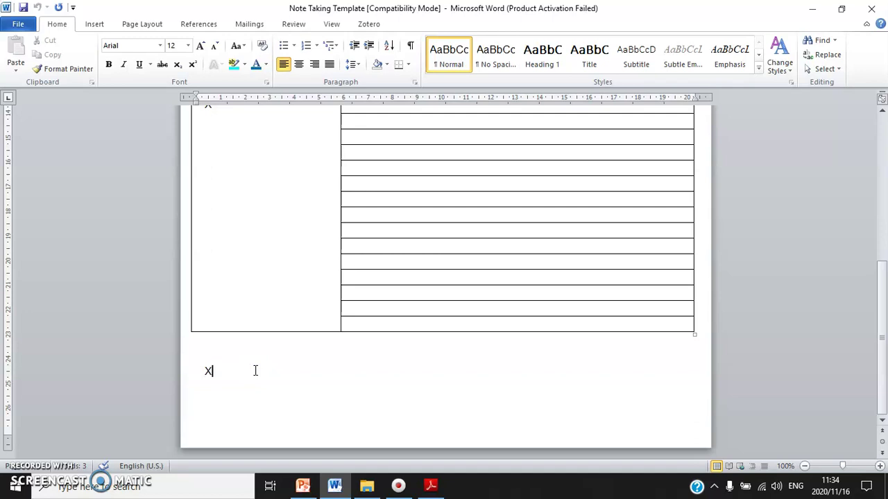
pyautogui.click(401, 488)
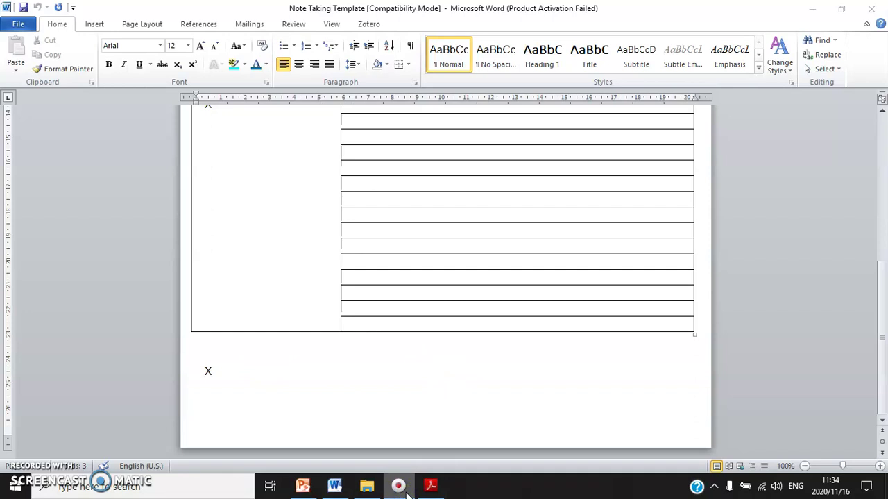
pyautogui.moveTo(305, 489)
pyautogui.click(284, 364)
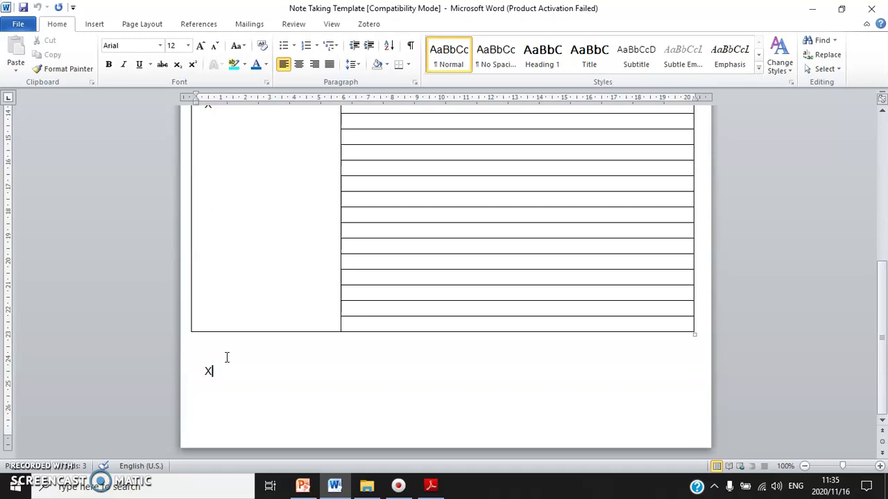
pyautogui.moveTo(399, 489)
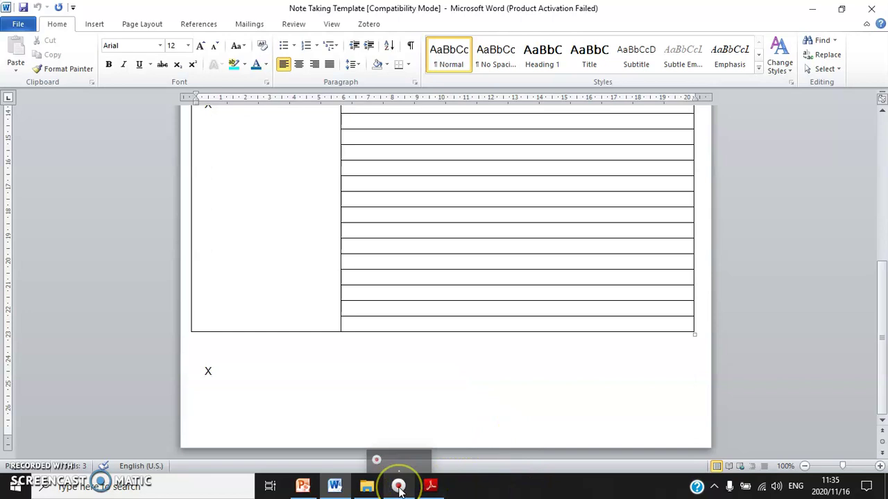
pyautogui.click(378, 458)
pyautogui.click(399, 486)
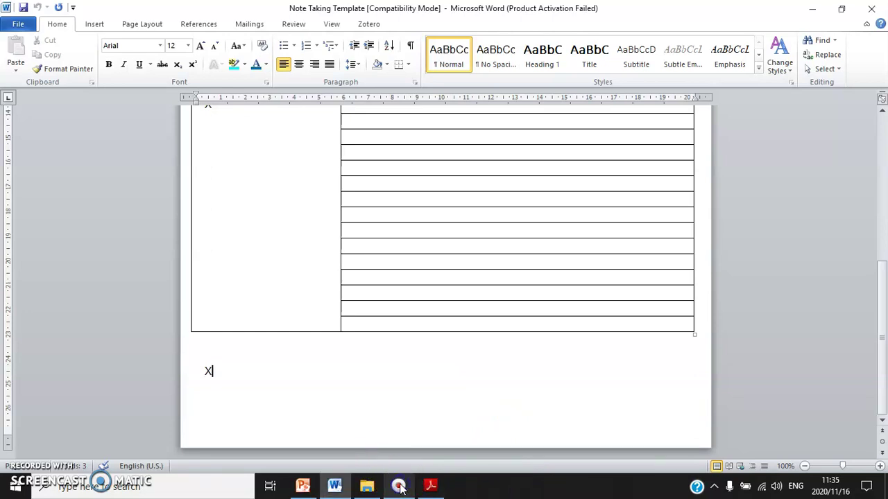